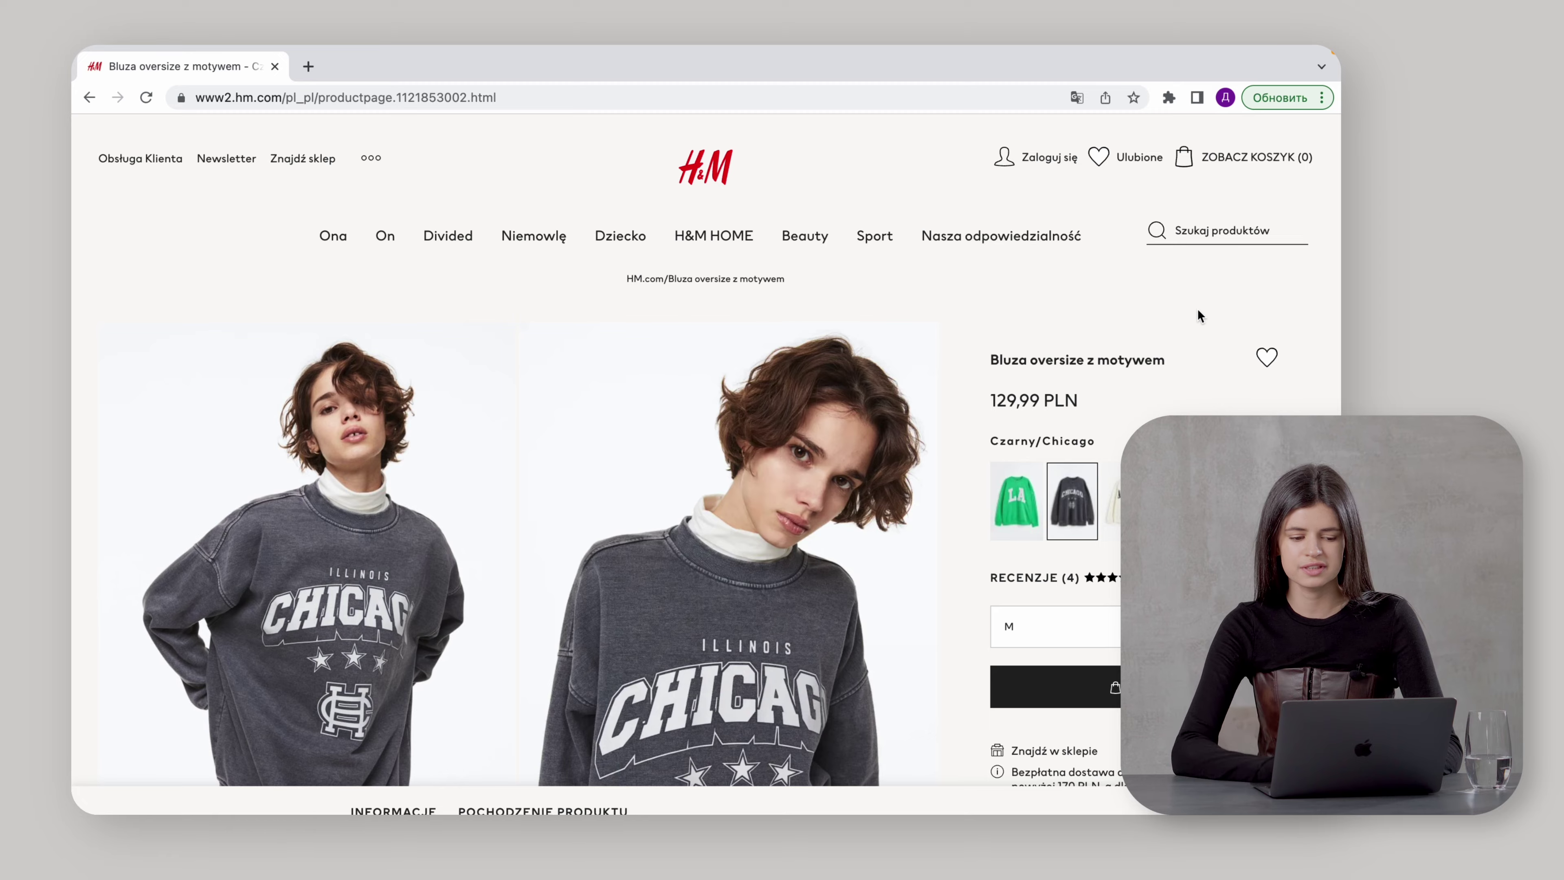
# In a new tab, search Google for 'hm poland' and open the hm.com homepage result.
pyautogui.scroll(-5, 1199, 316)
pyautogui.scroll(8, 1198, 314)
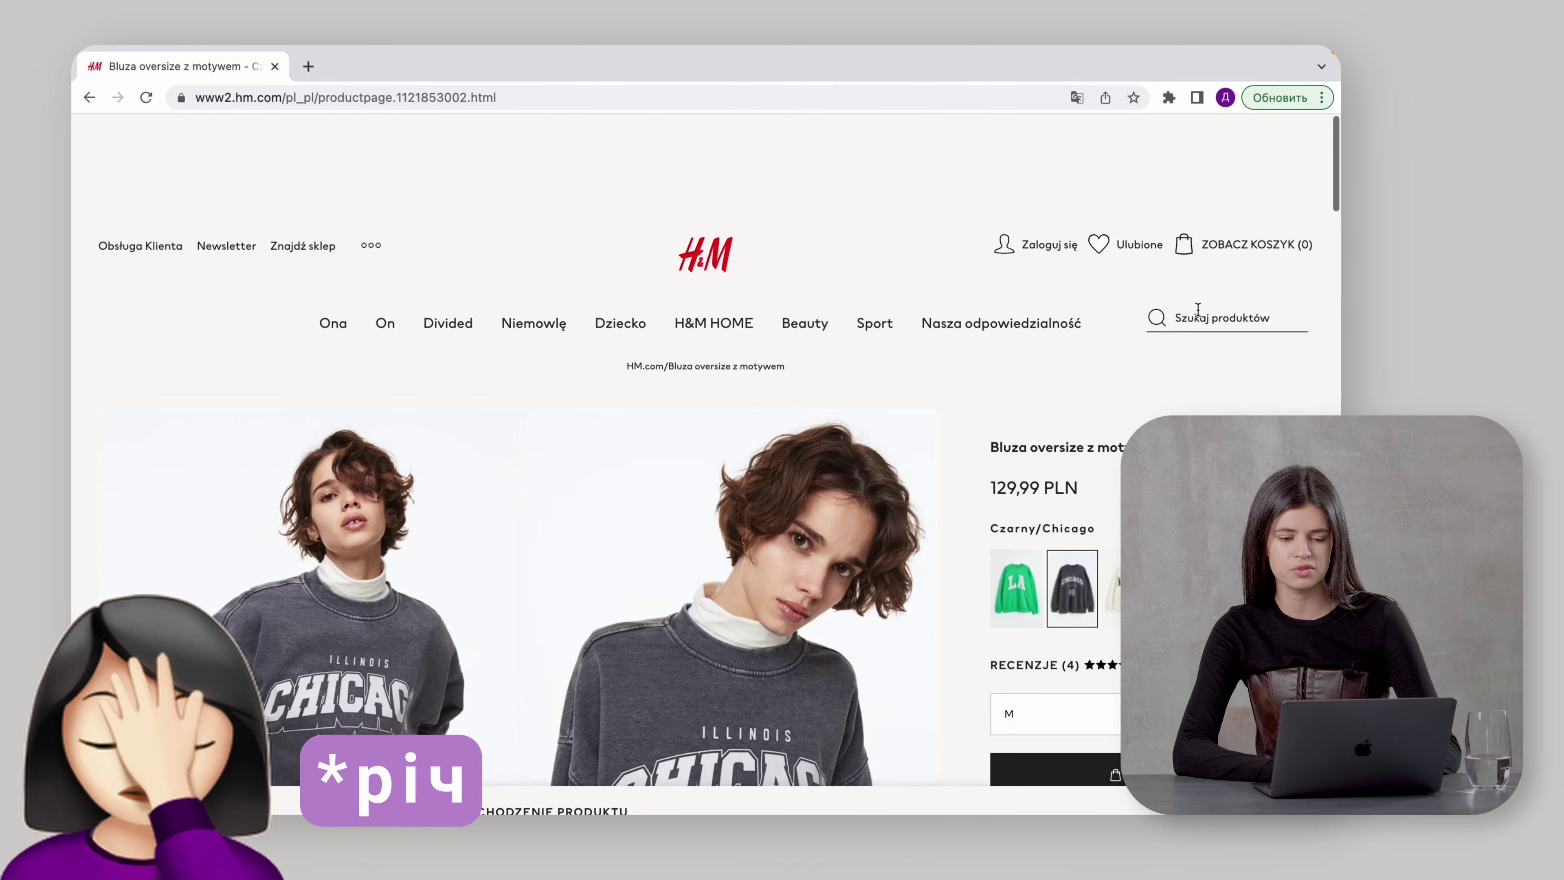
pyautogui.click(308, 66)
pyautogui.write('hm ')
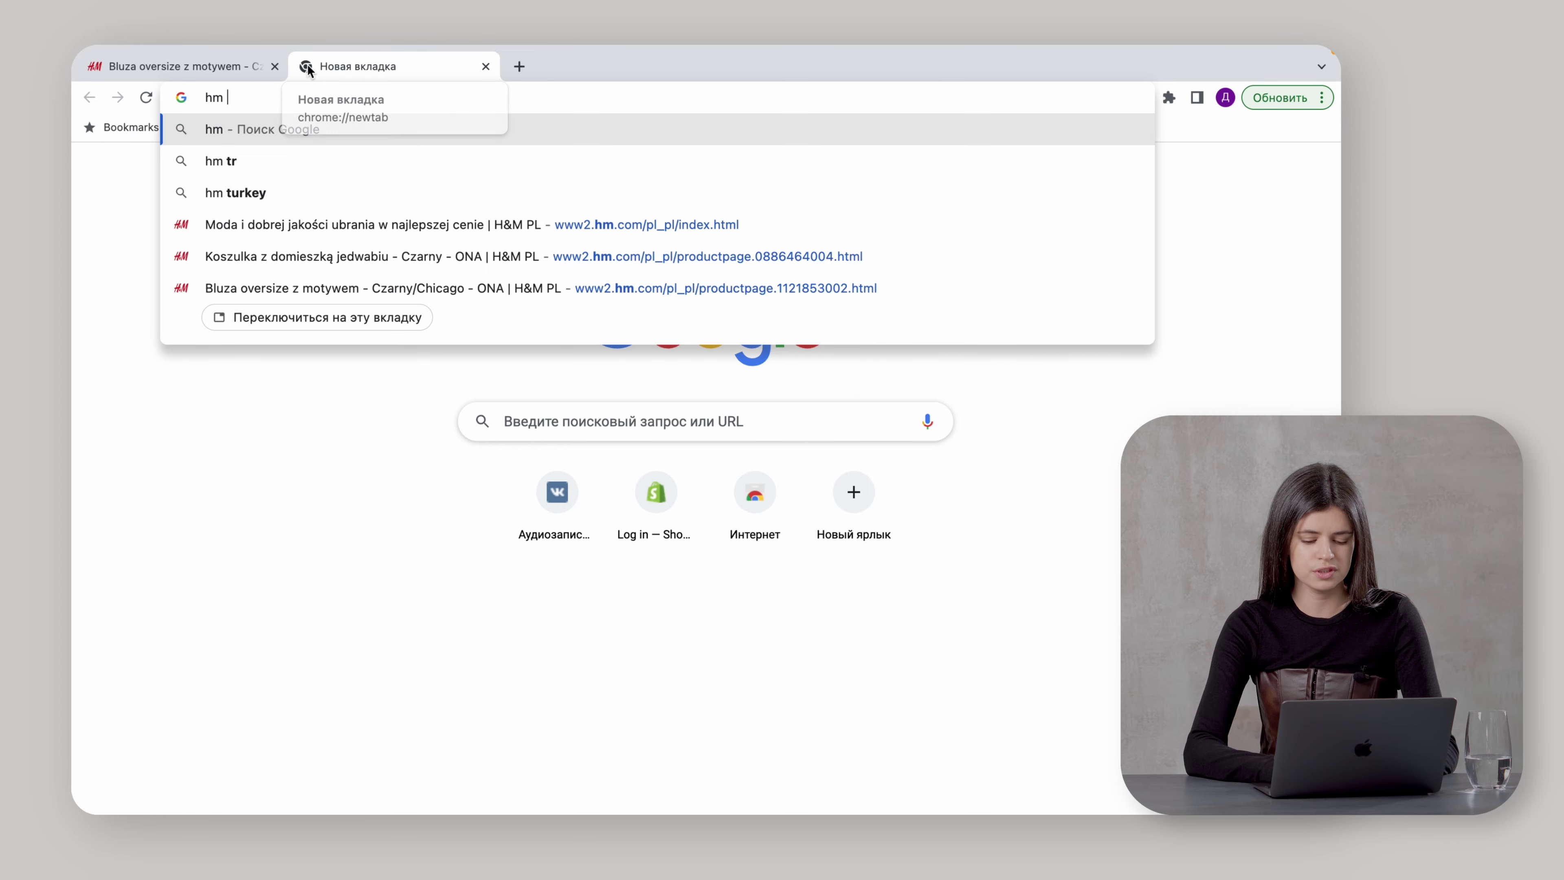
pyautogui.write('poland')
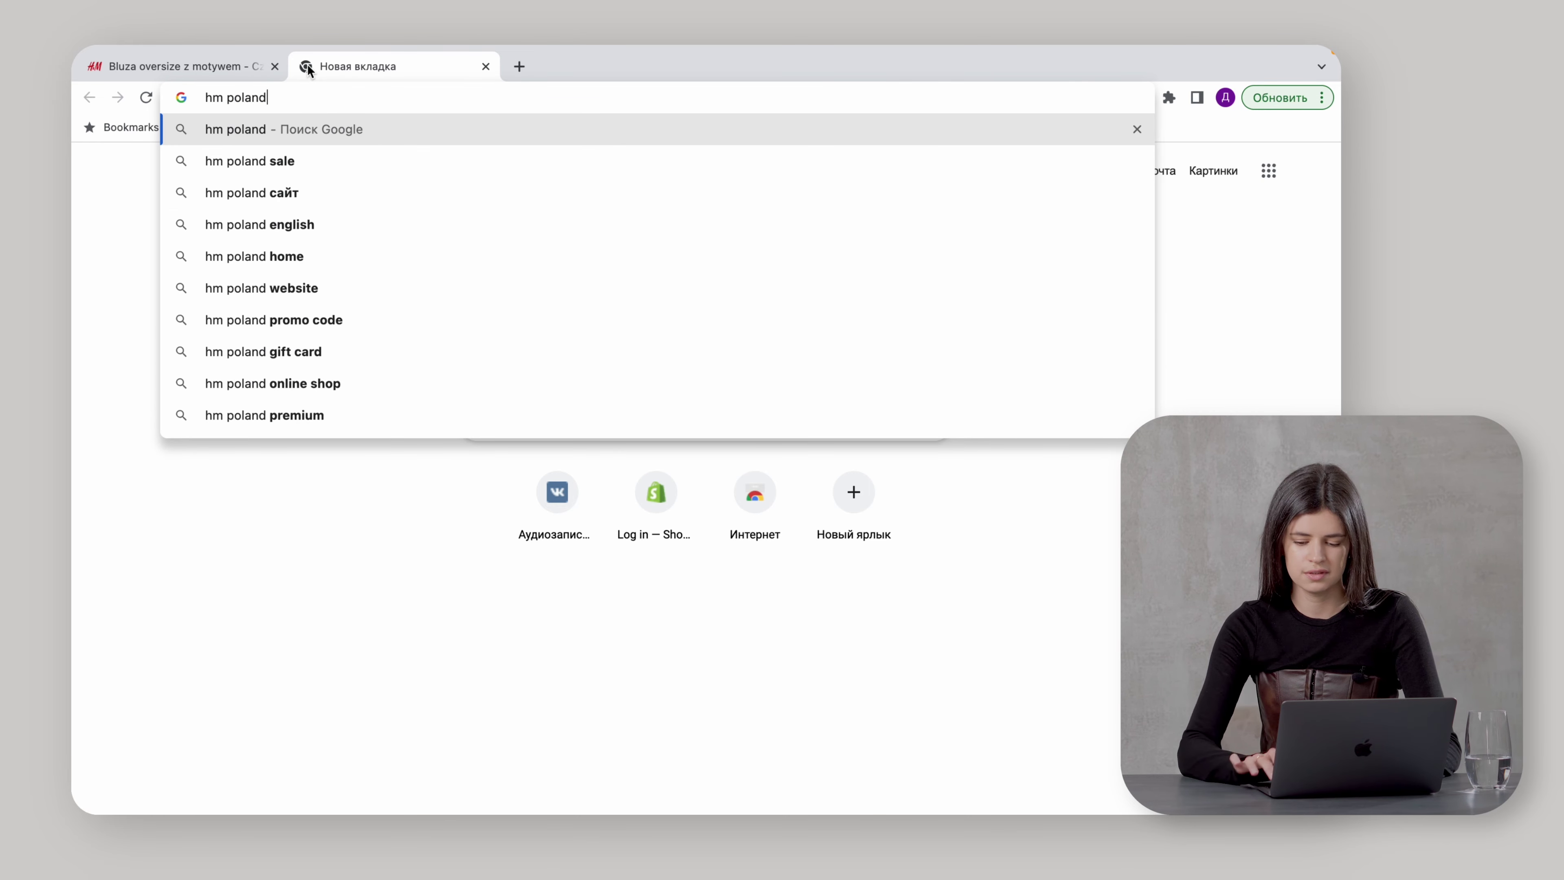
pyautogui.press('Return')
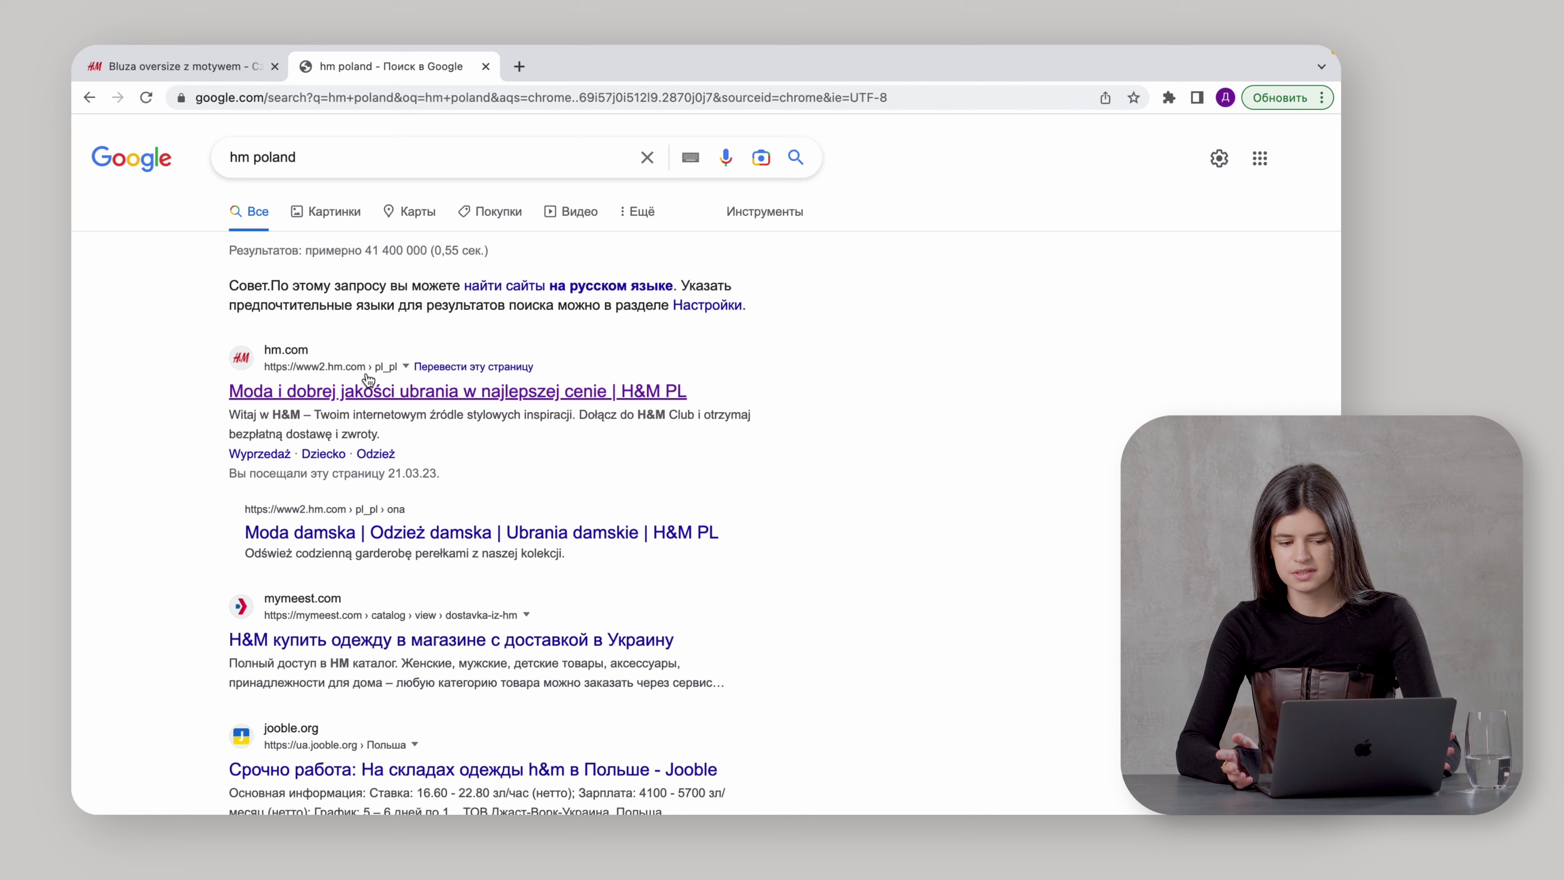
pyautogui.click(369, 387)
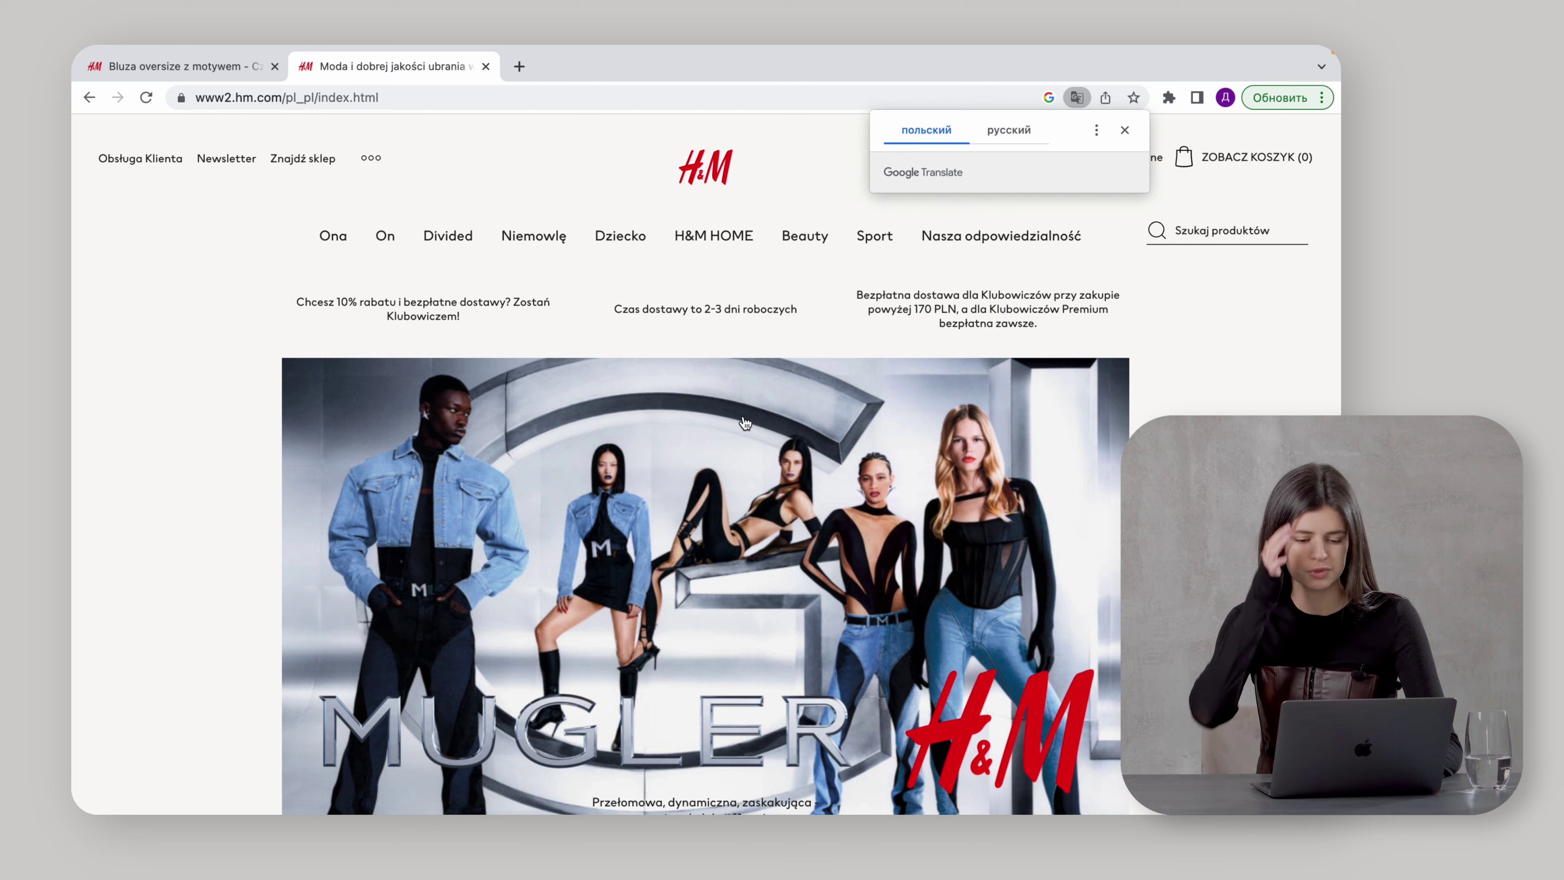
# Add the Chicago oversize sweatshirt in size M to the cart and open the cart.
pyautogui.click(155, 71)
pyautogui.moveTo(681, 237)
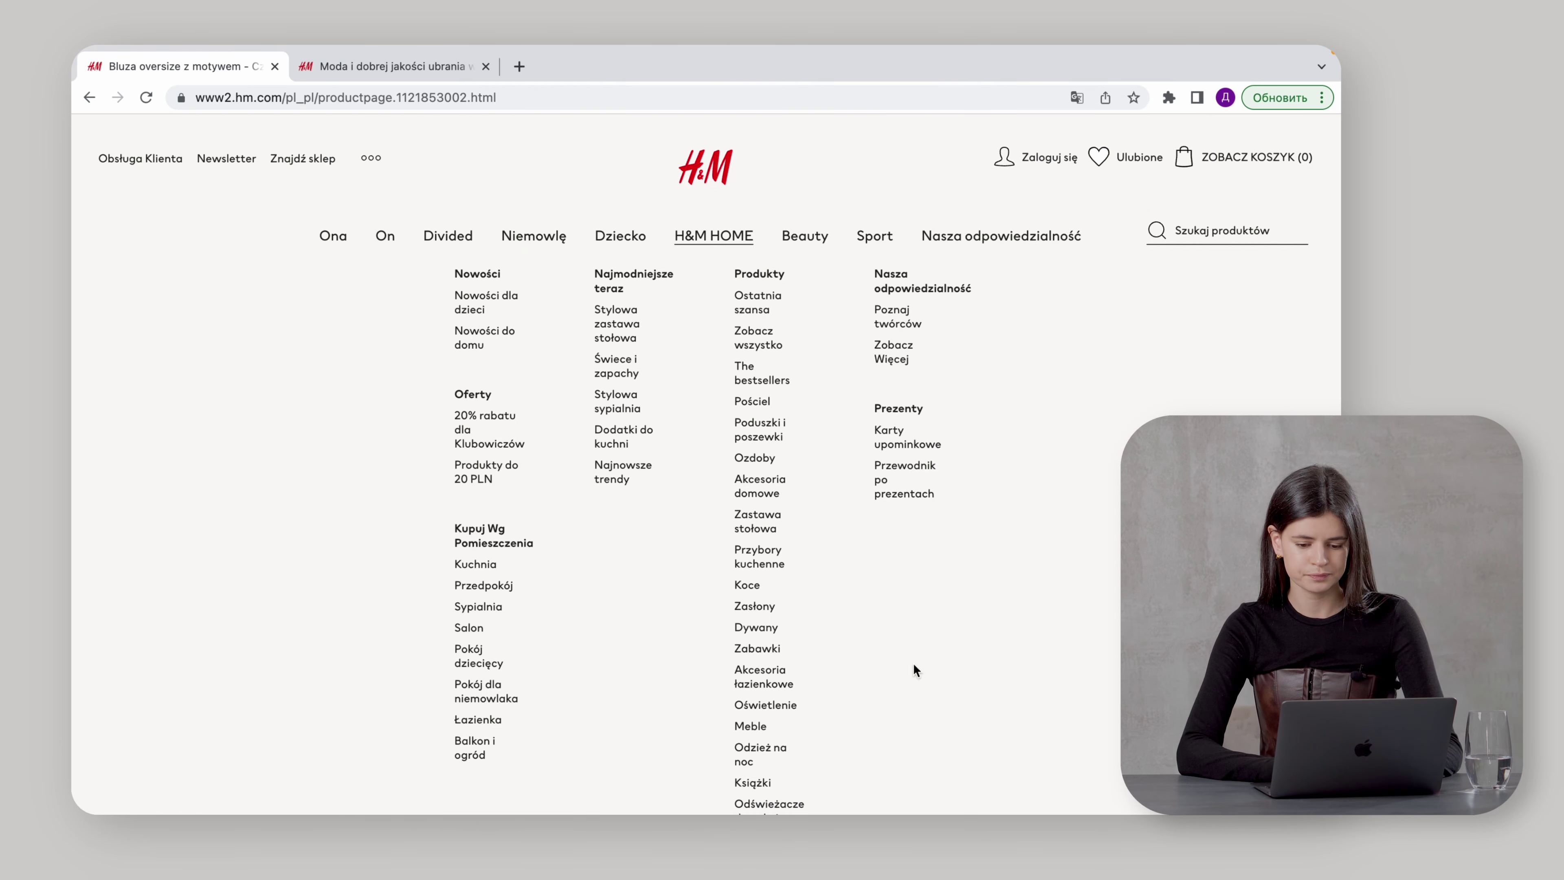
pyautogui.scroll(-2, 1043, 591)
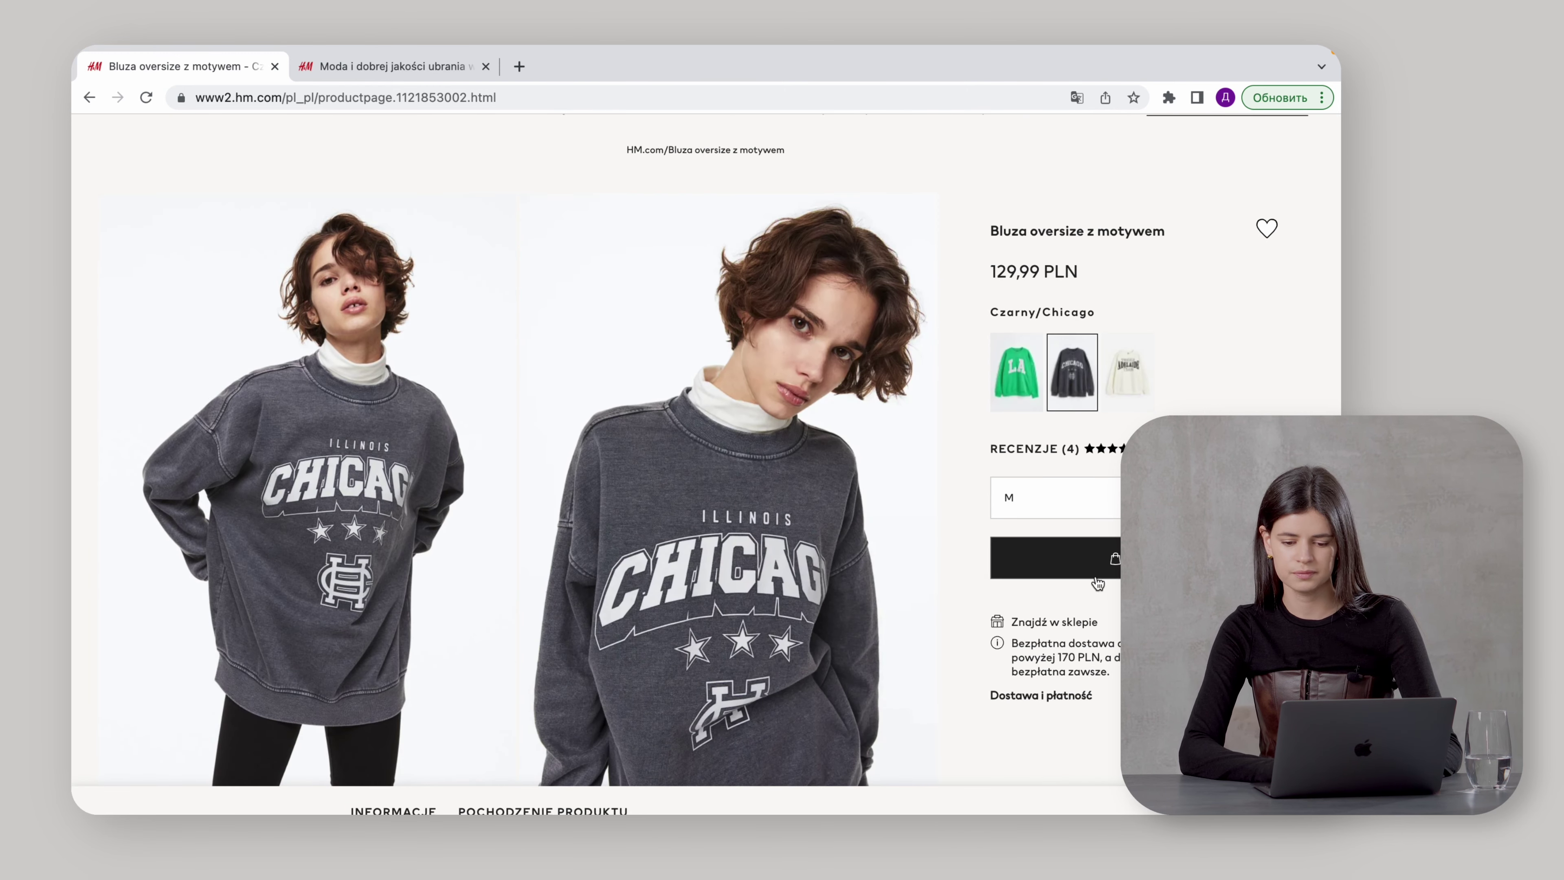
pyautogui.click(1094, 575)
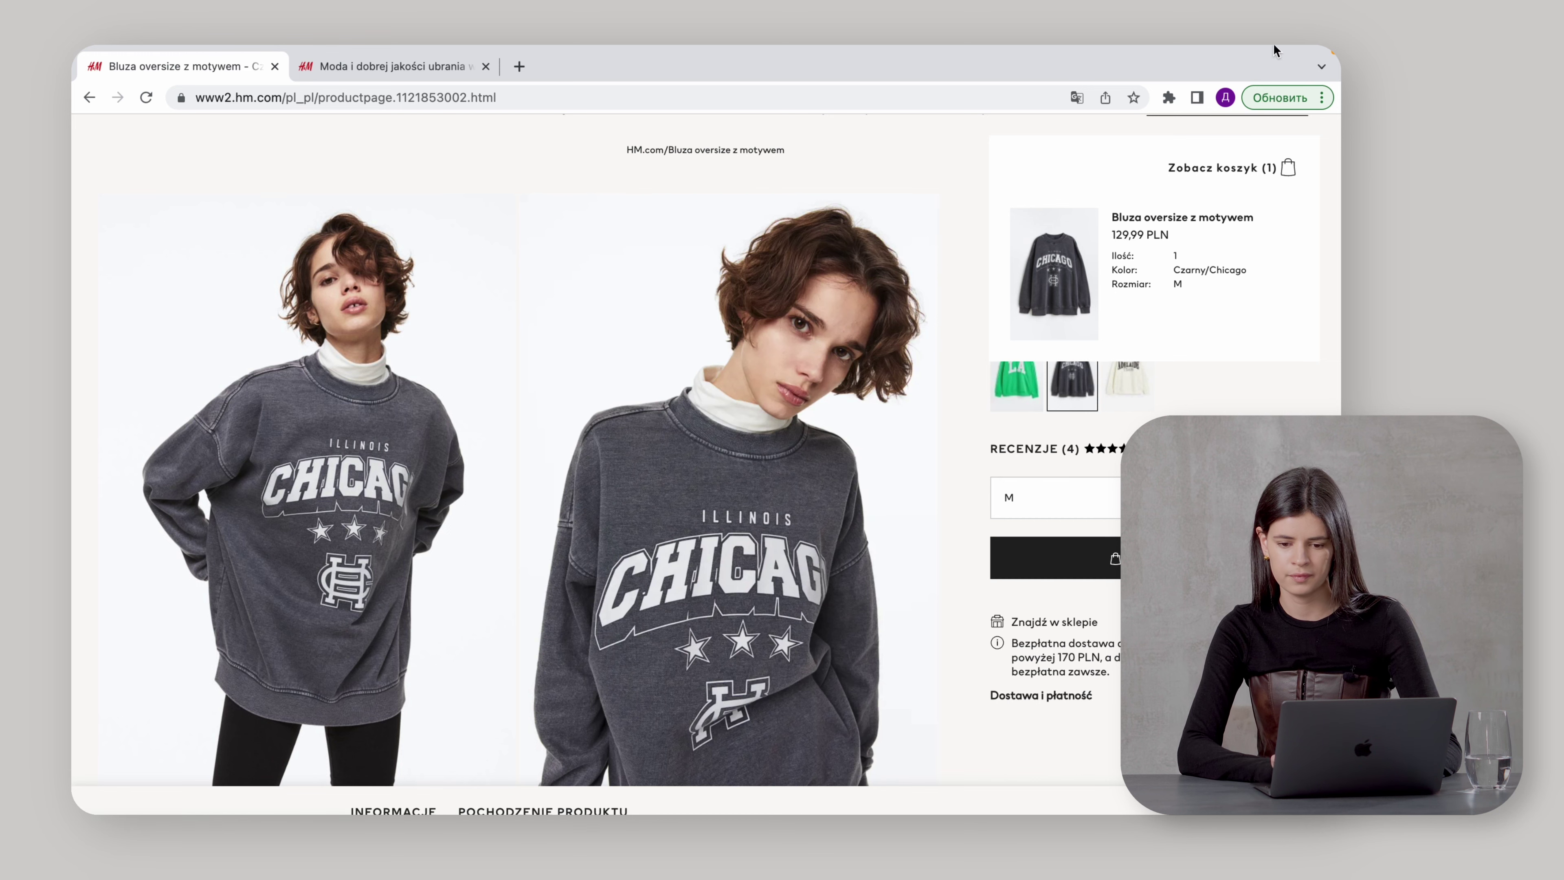
pyautogui.click(1248, 182)
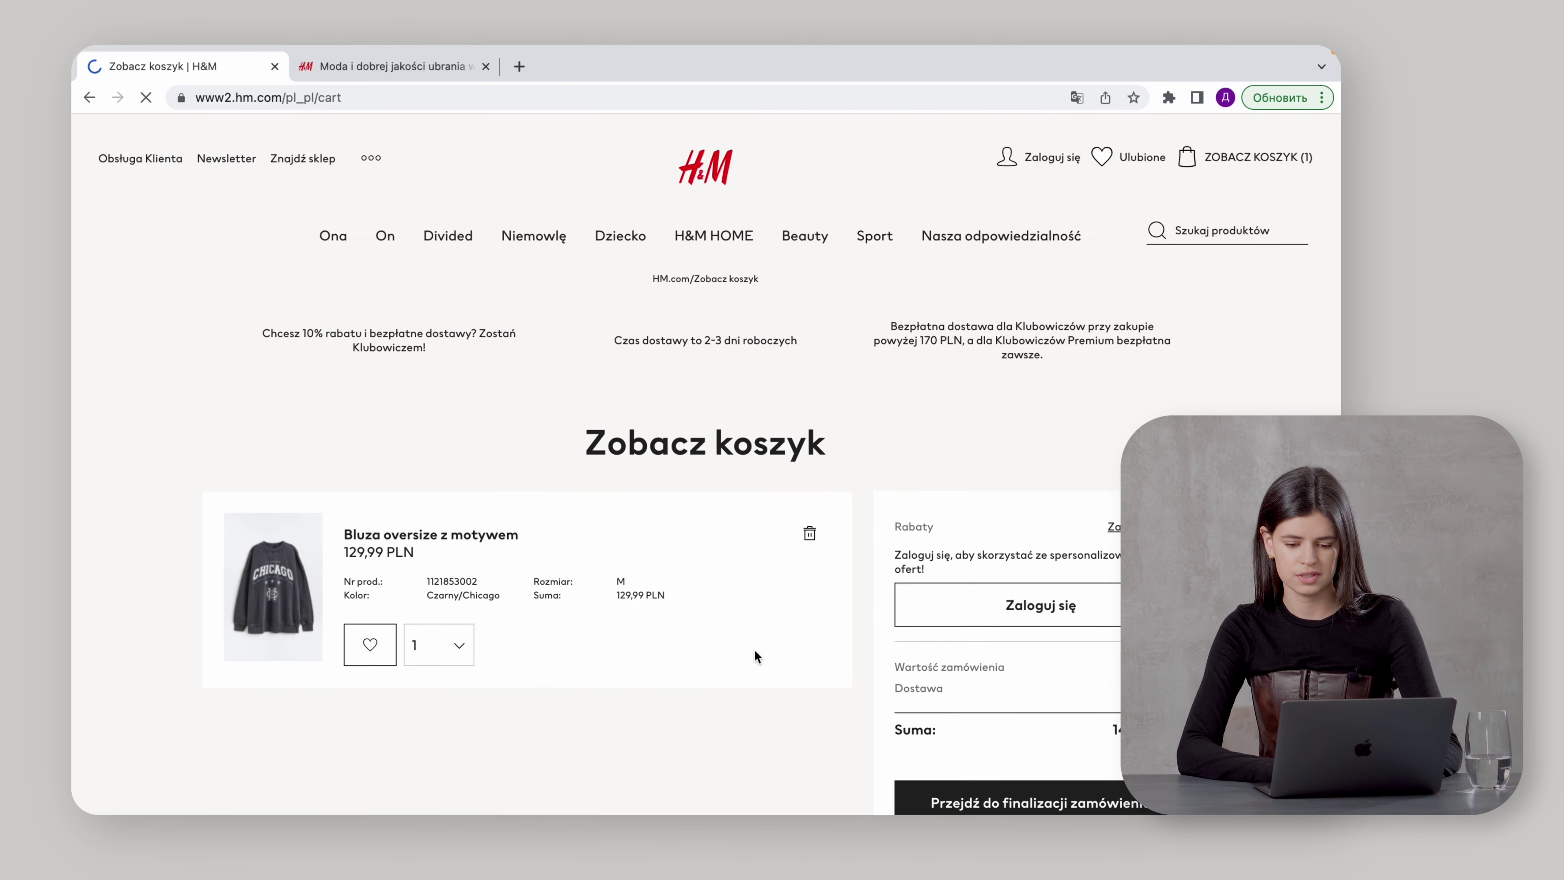
# Translate the cart page into Russian, then return to the H&M homepage tab.
pyautogui.scroll(-3, 754, 653)
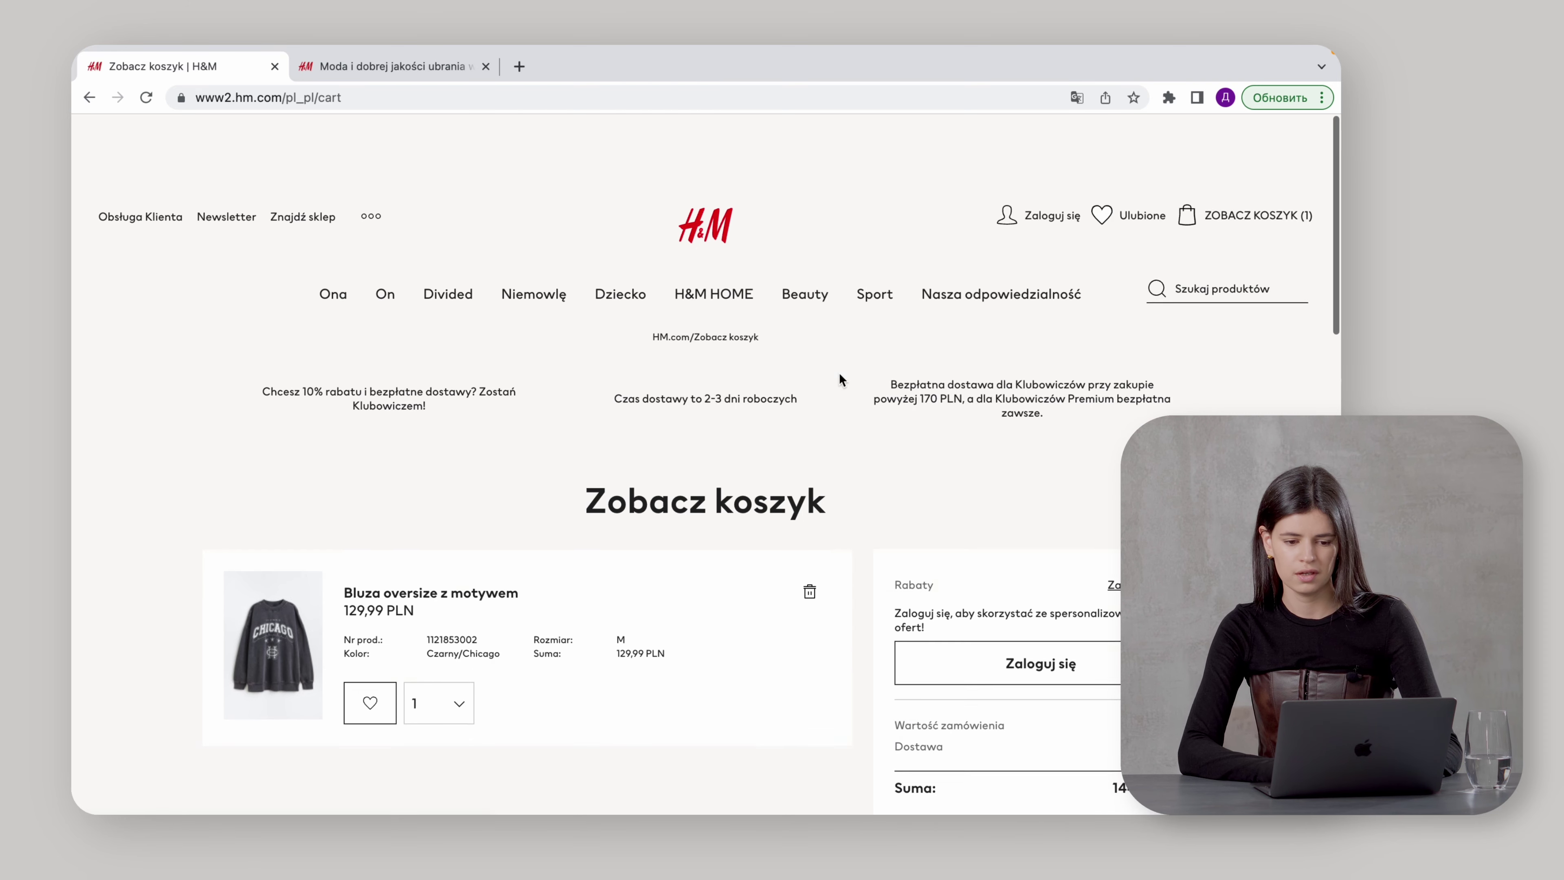
pyautogui.click(1086, 87)
pyautogui.click(1075, 99)
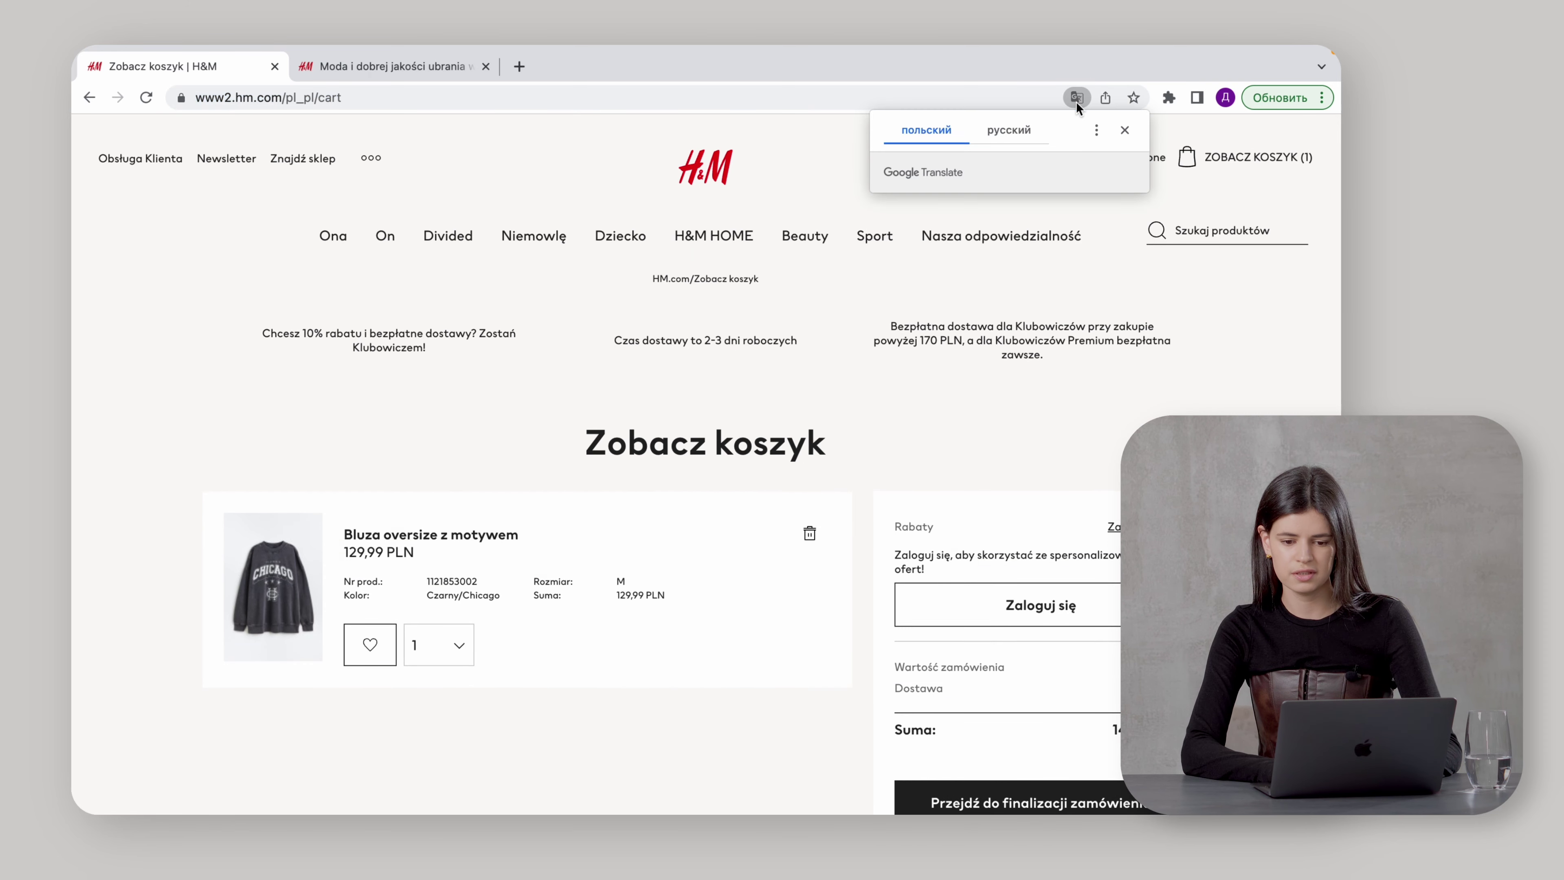
pyautogui.click(1027, 138)
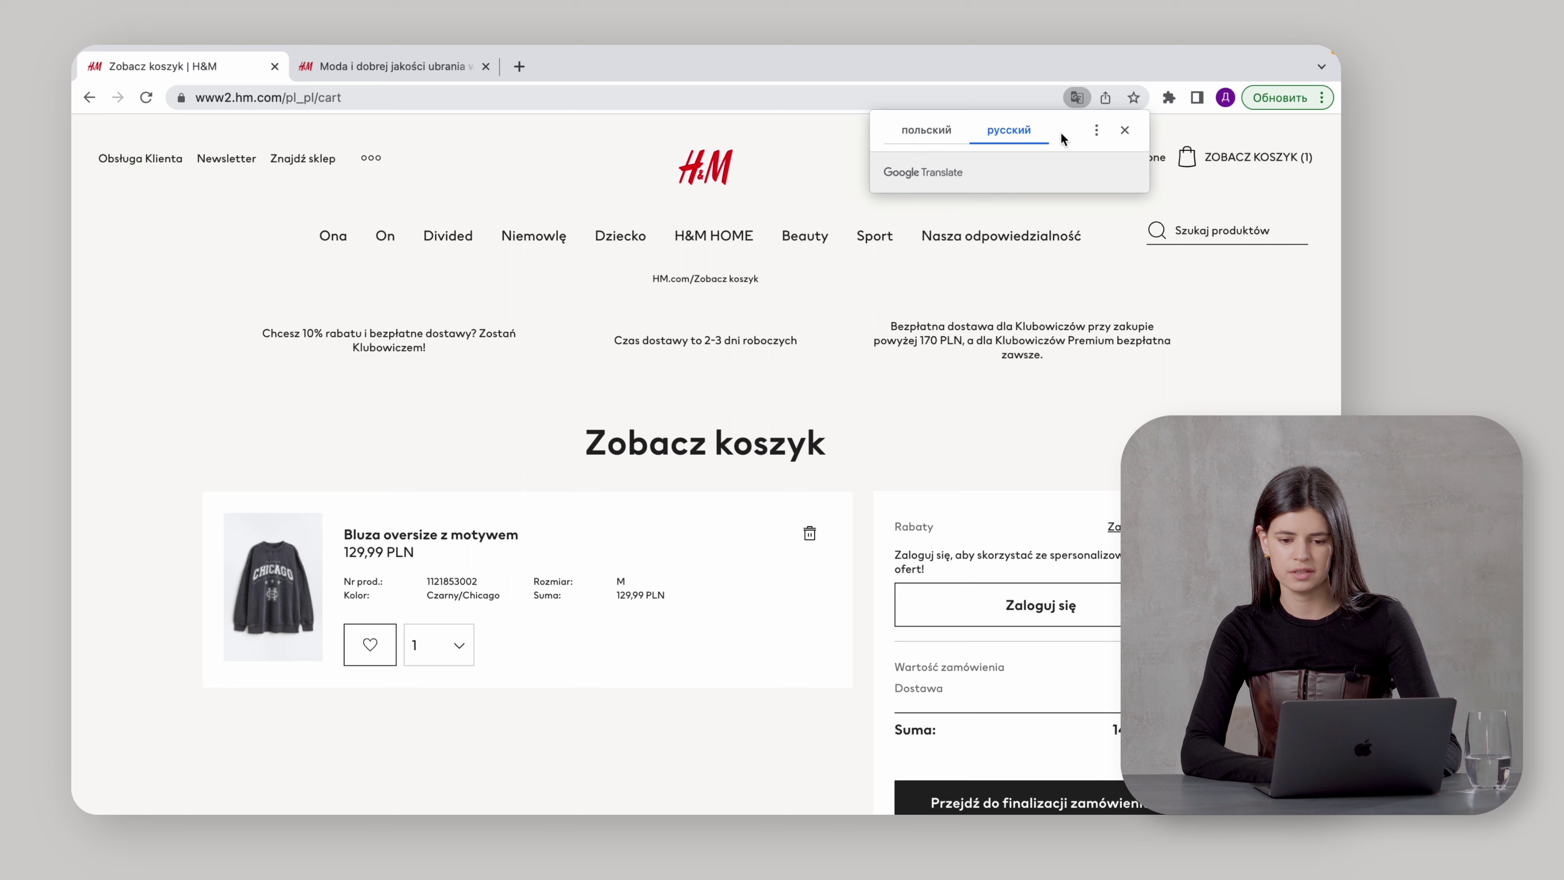
pyautogui.click(1096, 129)
pyautogui.click(1119, 292)
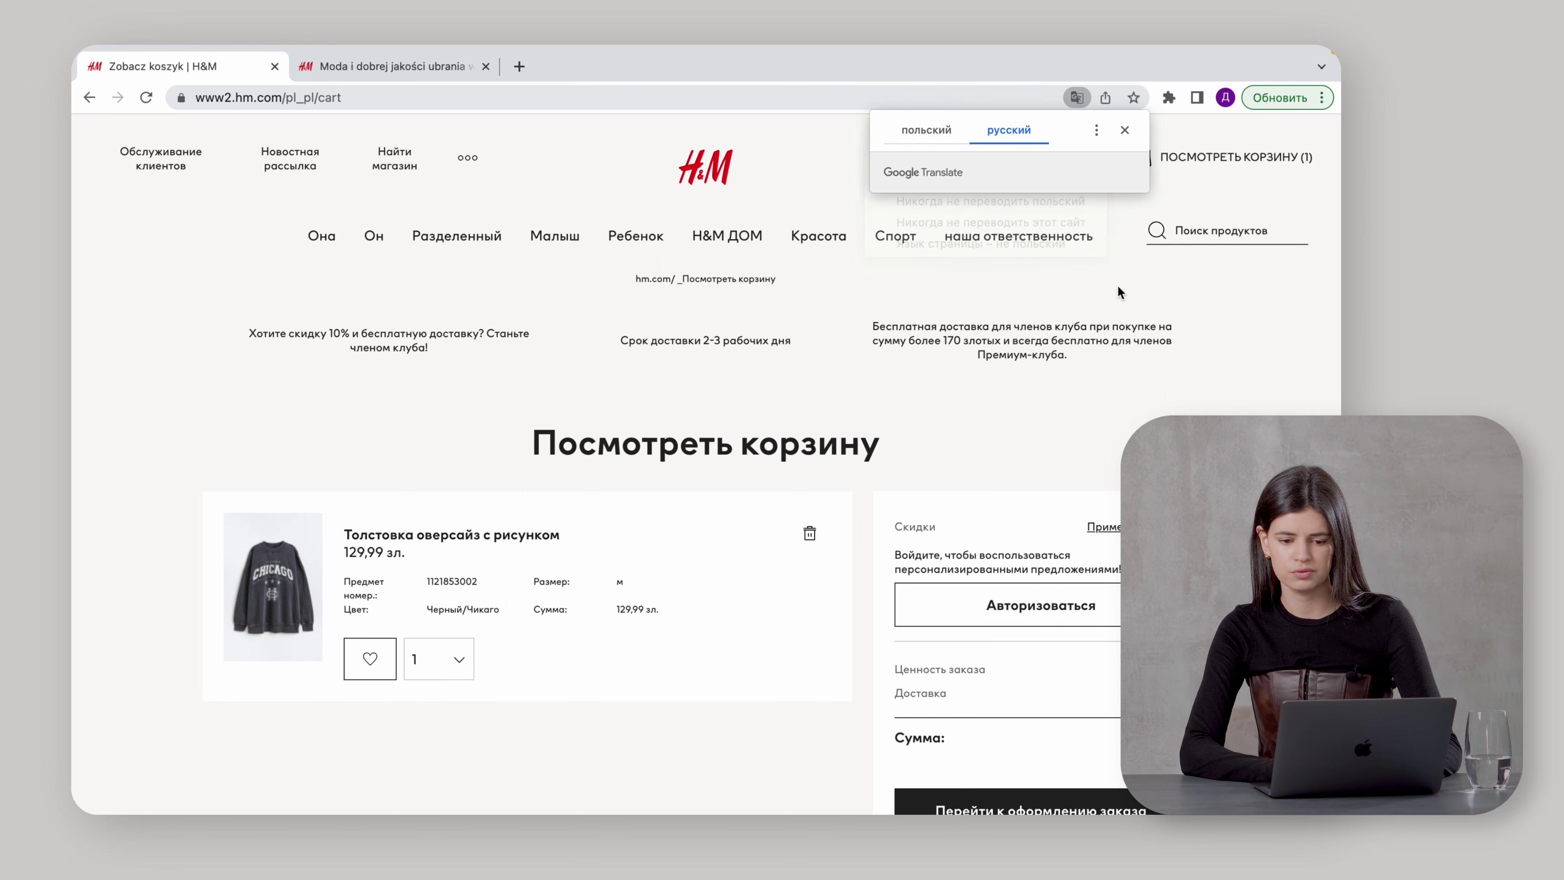
pyautogui.click(1096, 130)
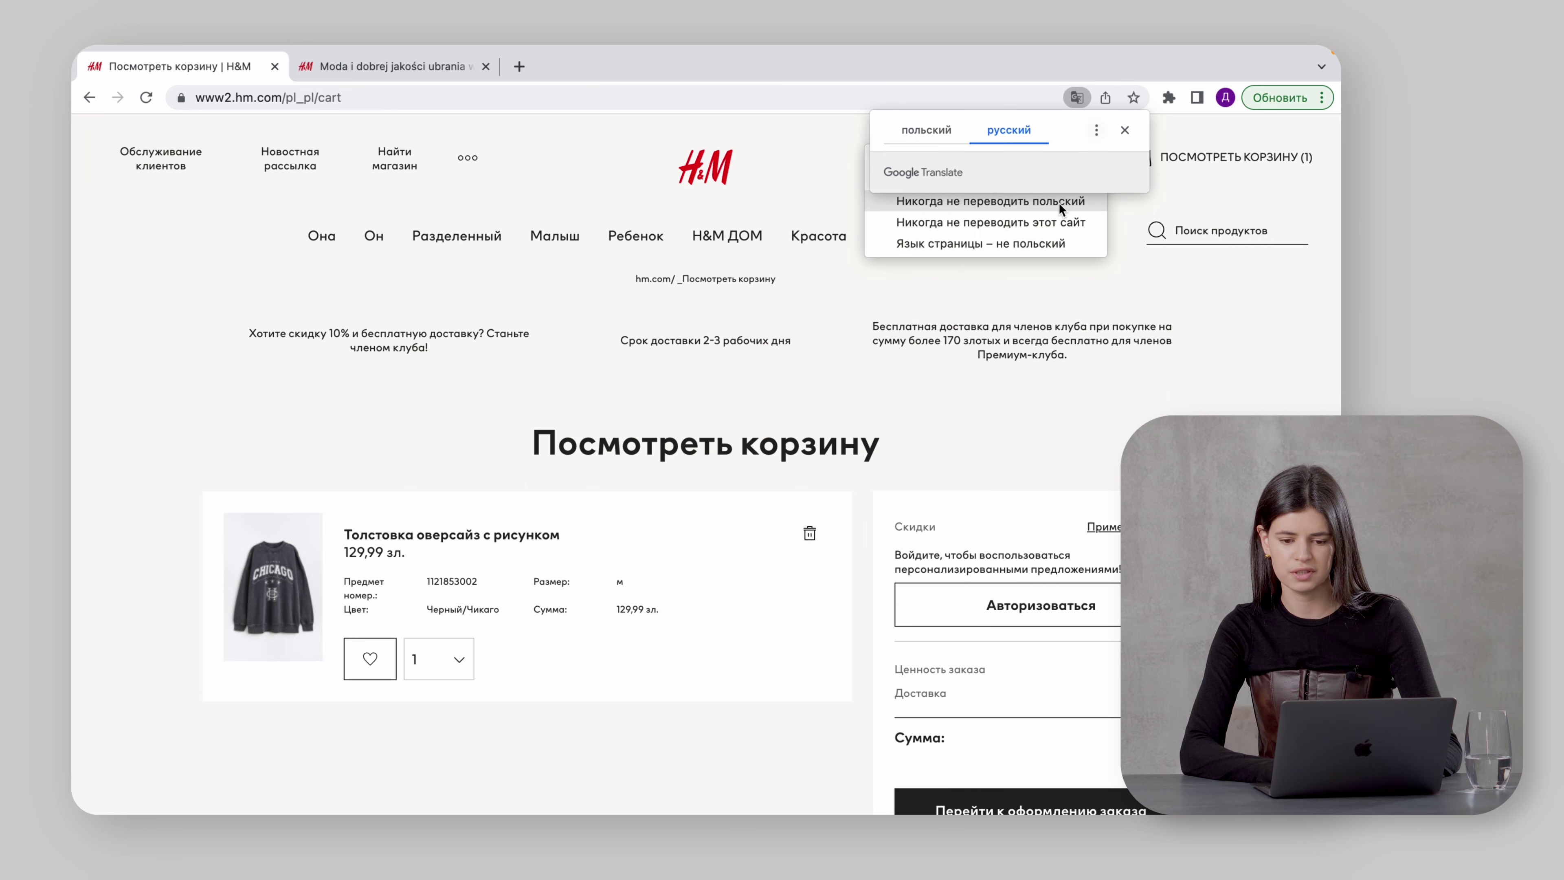
pyautogui.click(1120, 269)
pyautogui.click(1074, 98)
pyautogui.click(1074, 99)
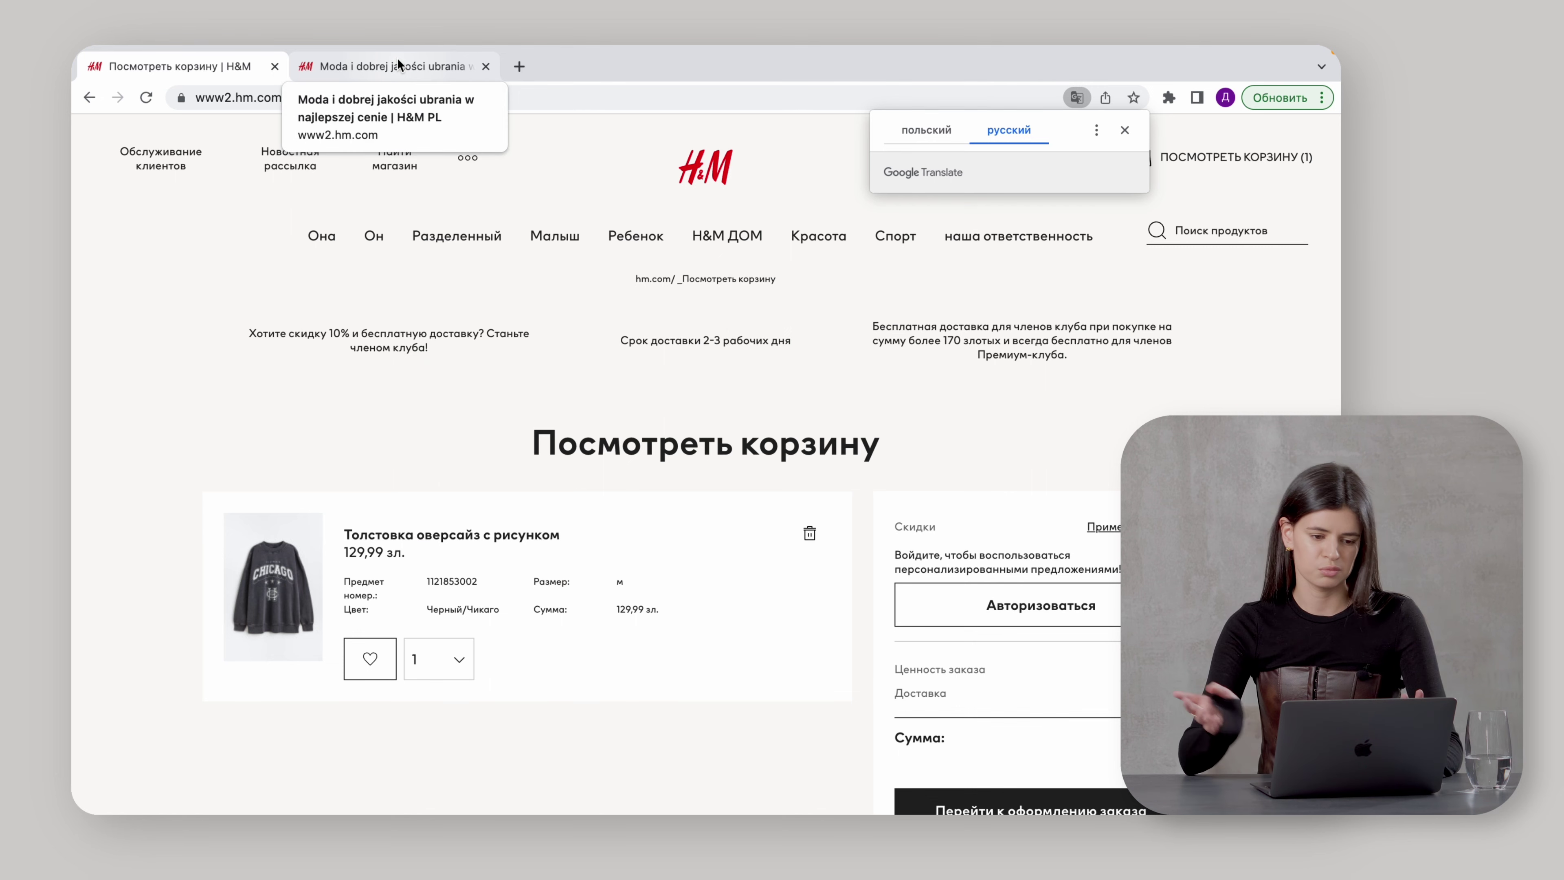
pyautogui.click(399, 64)
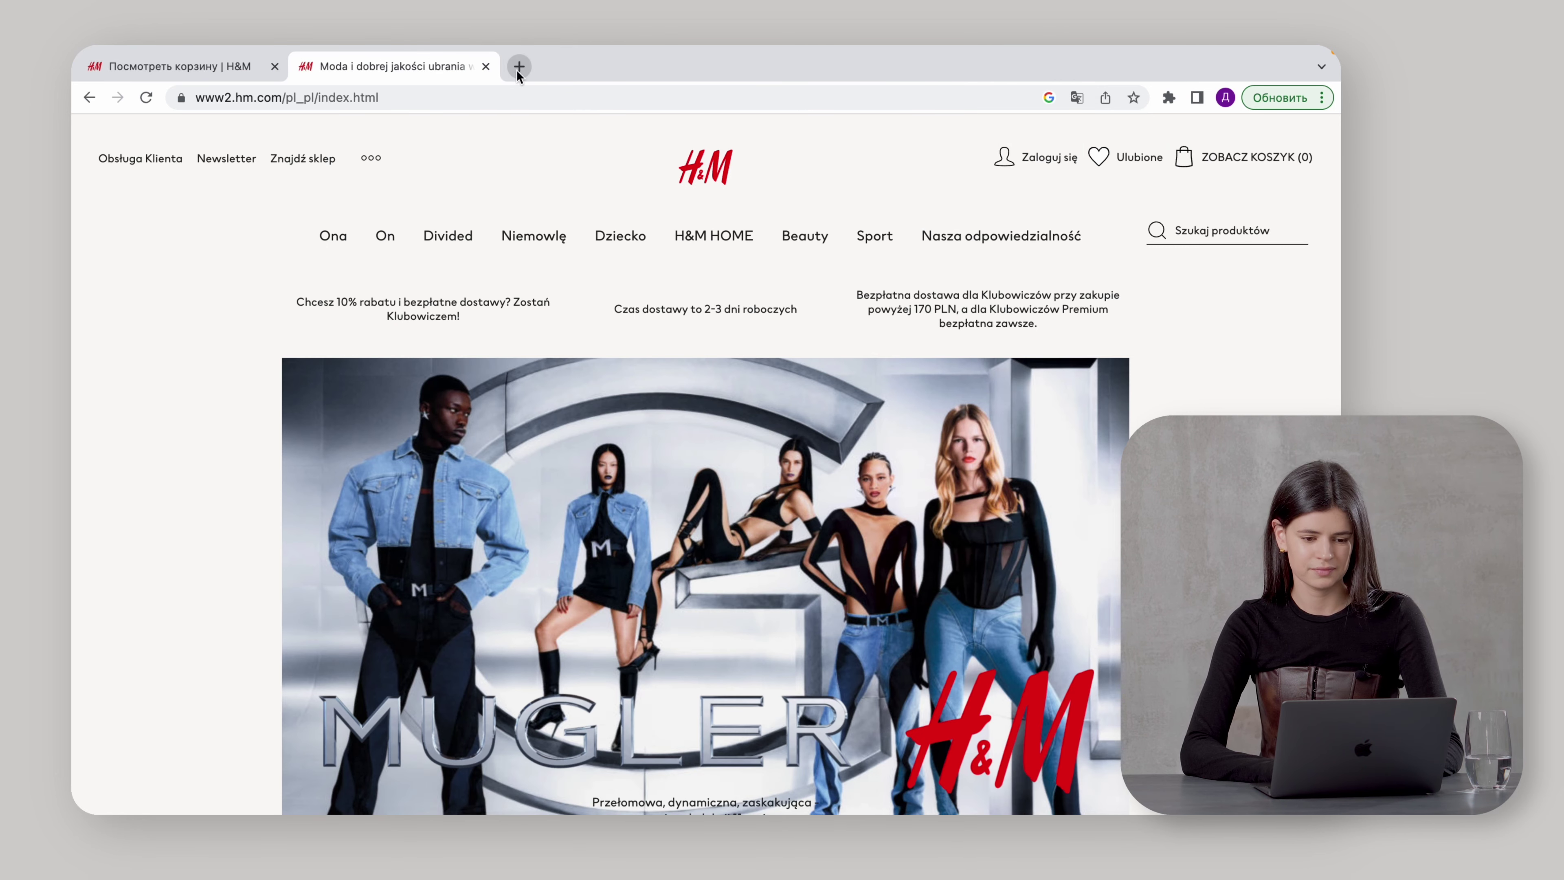
# Open npshopping.com from a Google search in a new tab and sign in with Google.
pyautogui.click(519, 66)
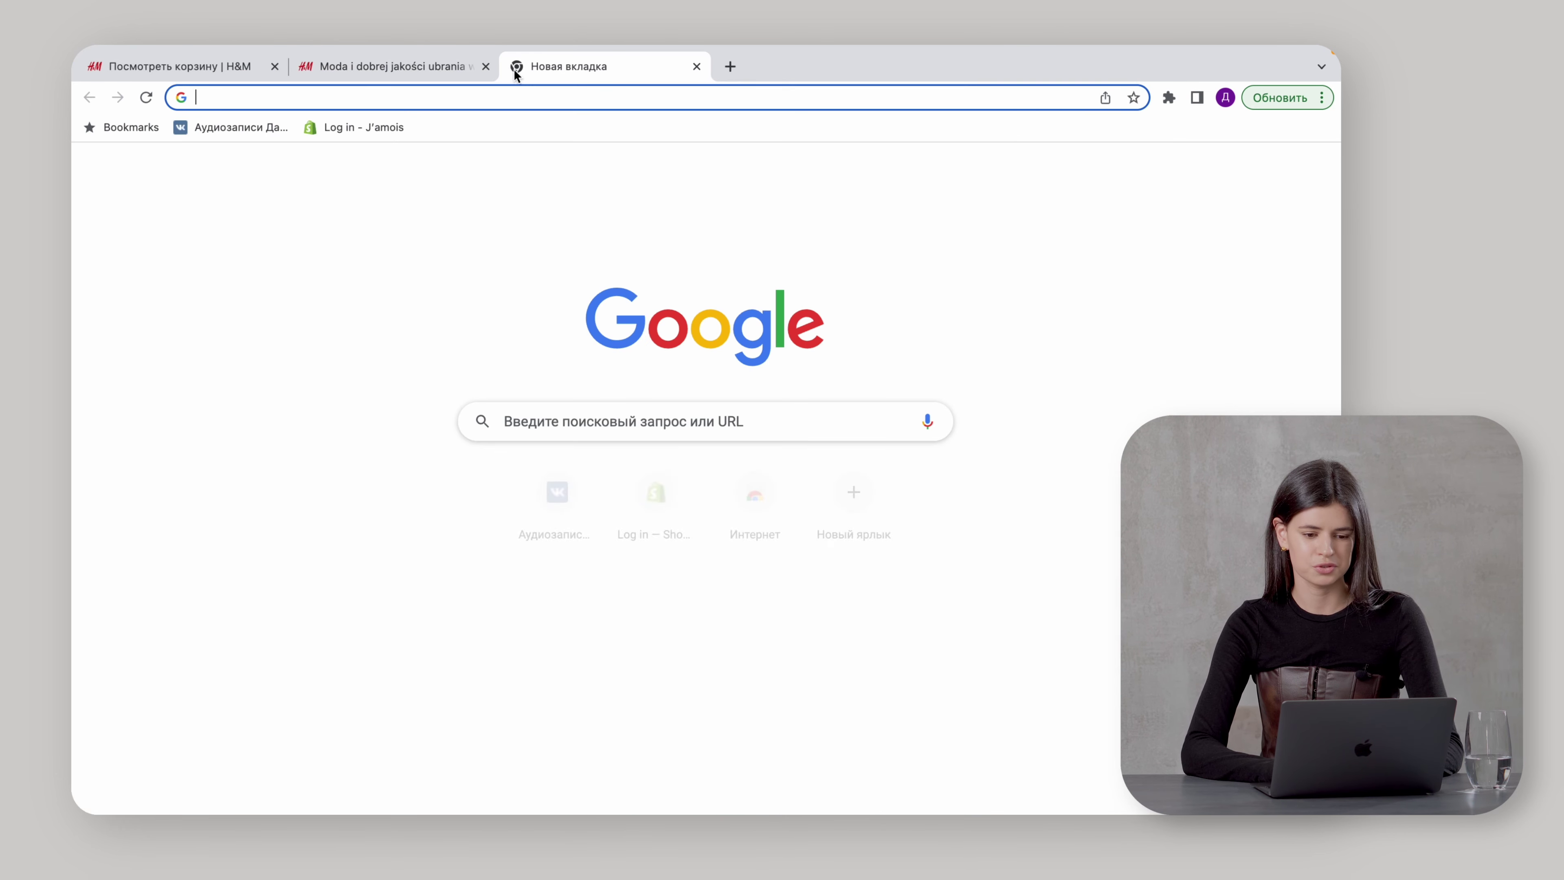
pyautogui.write('np')
pyautogui.click(487, 131)
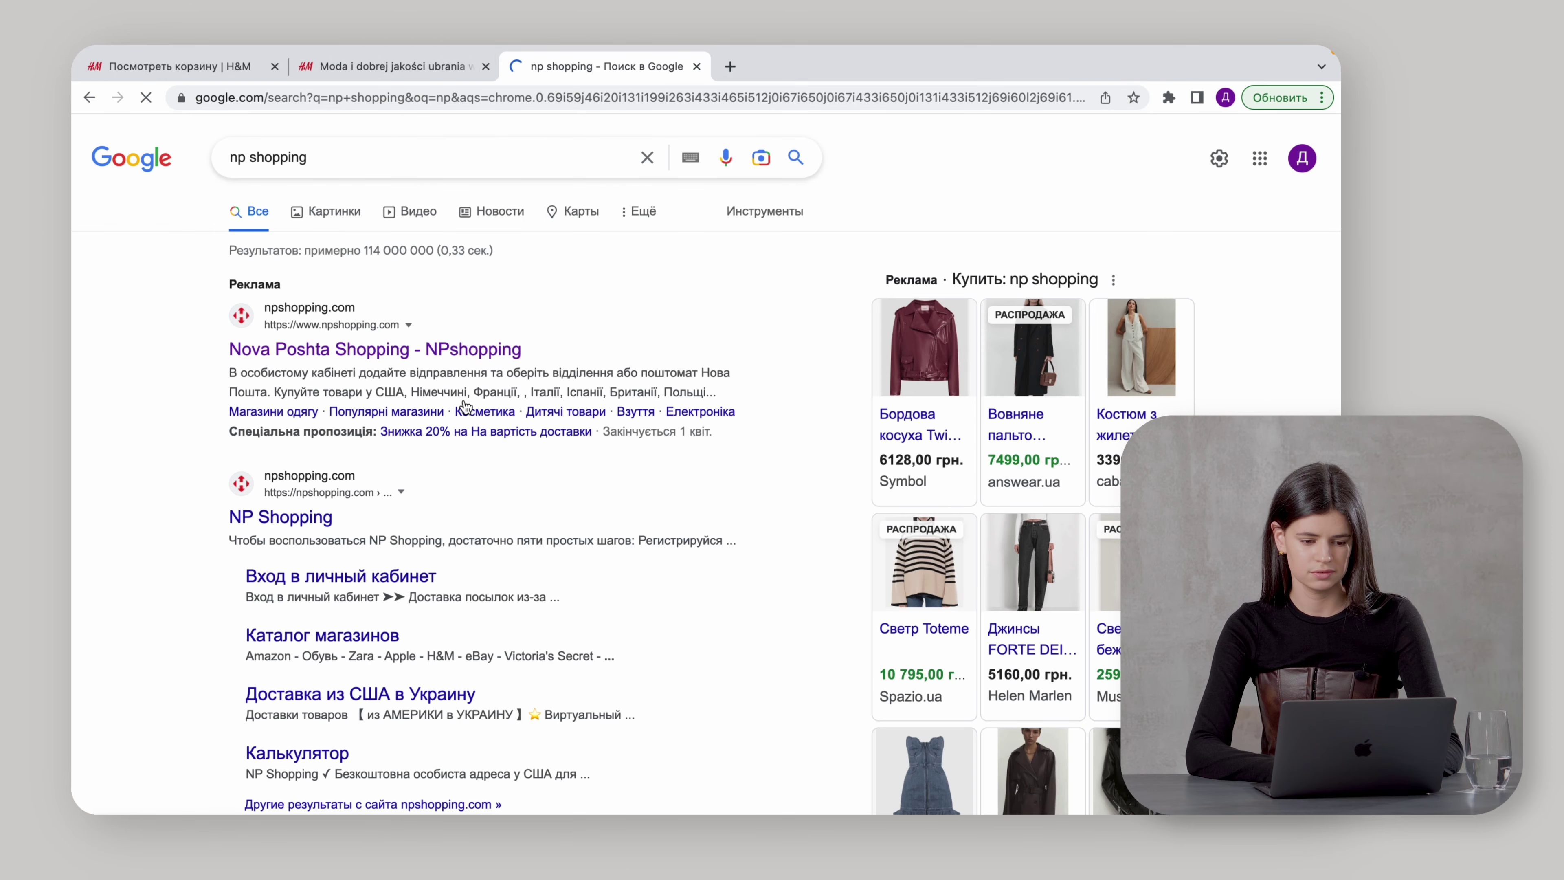
pyautogui.click(400, 356)
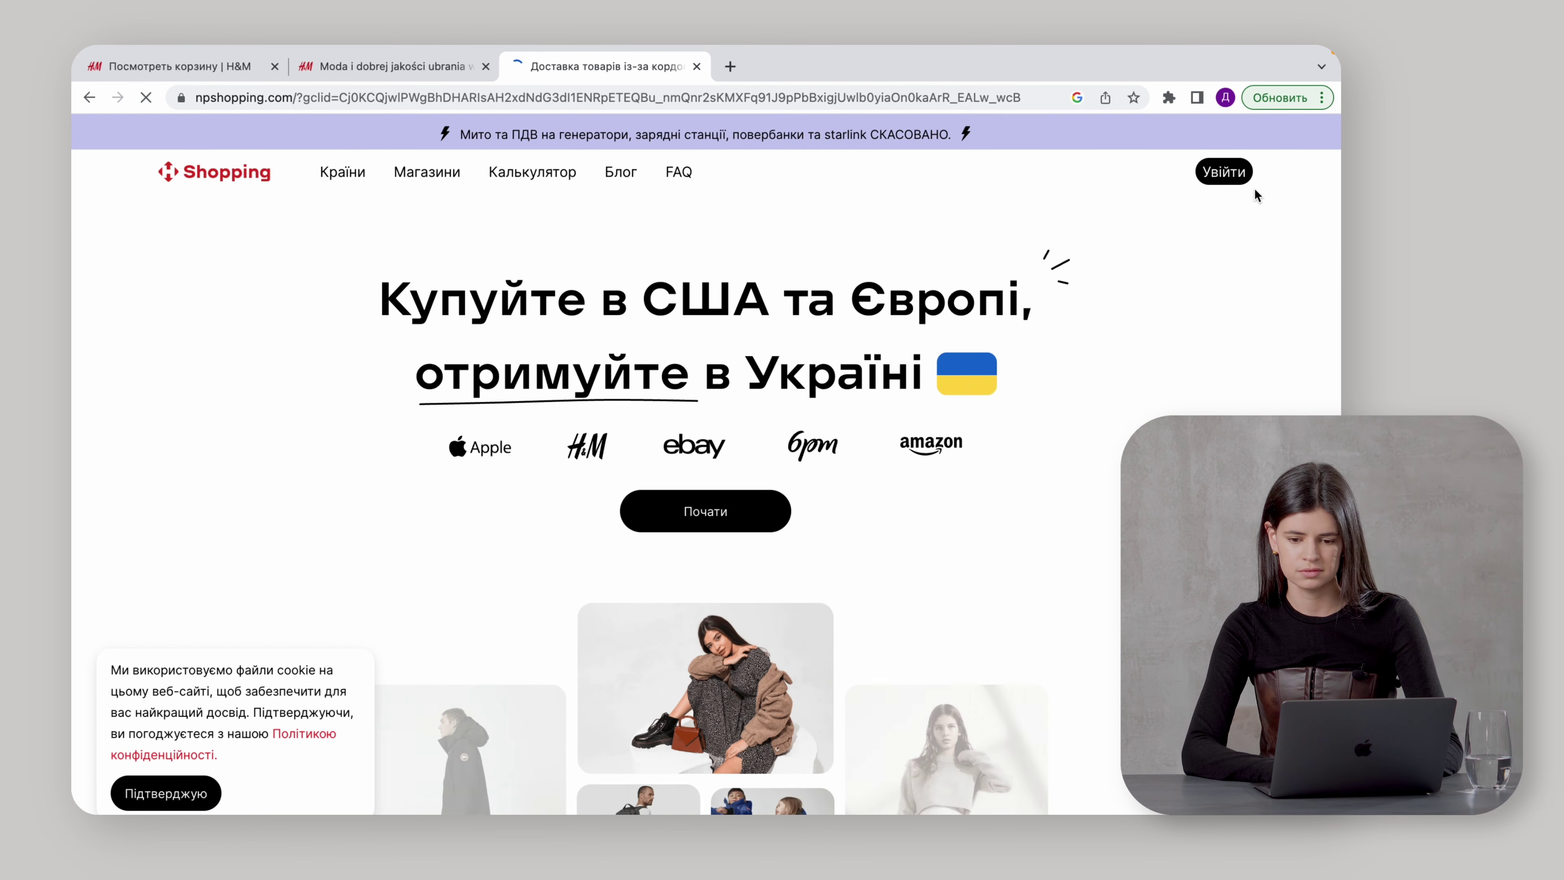
pyautogui.click(1235, 179)
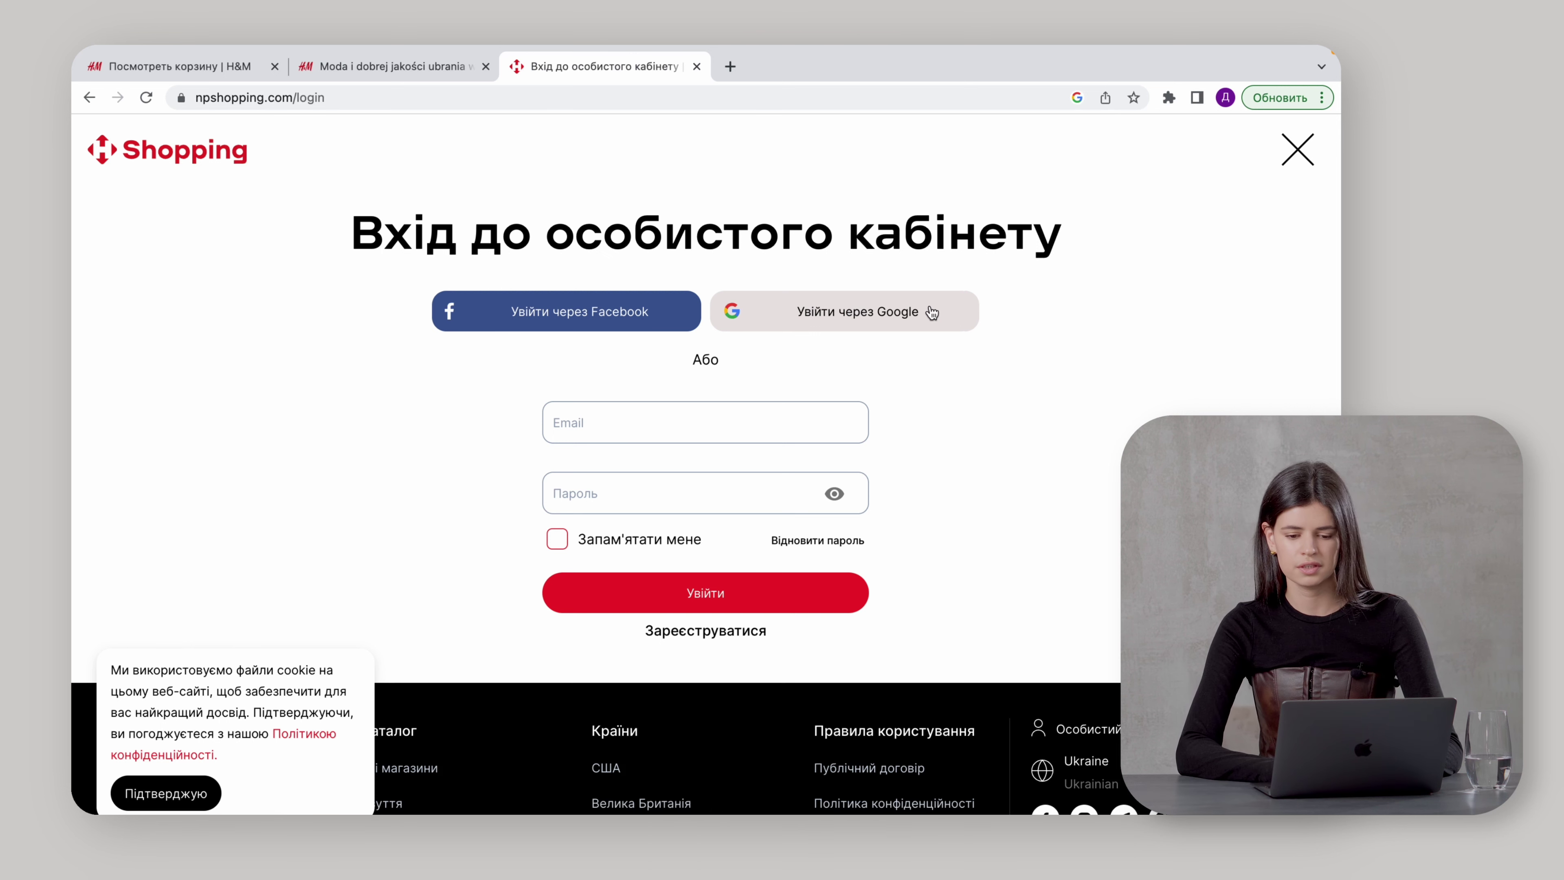
pyautogui.click(932, 316)
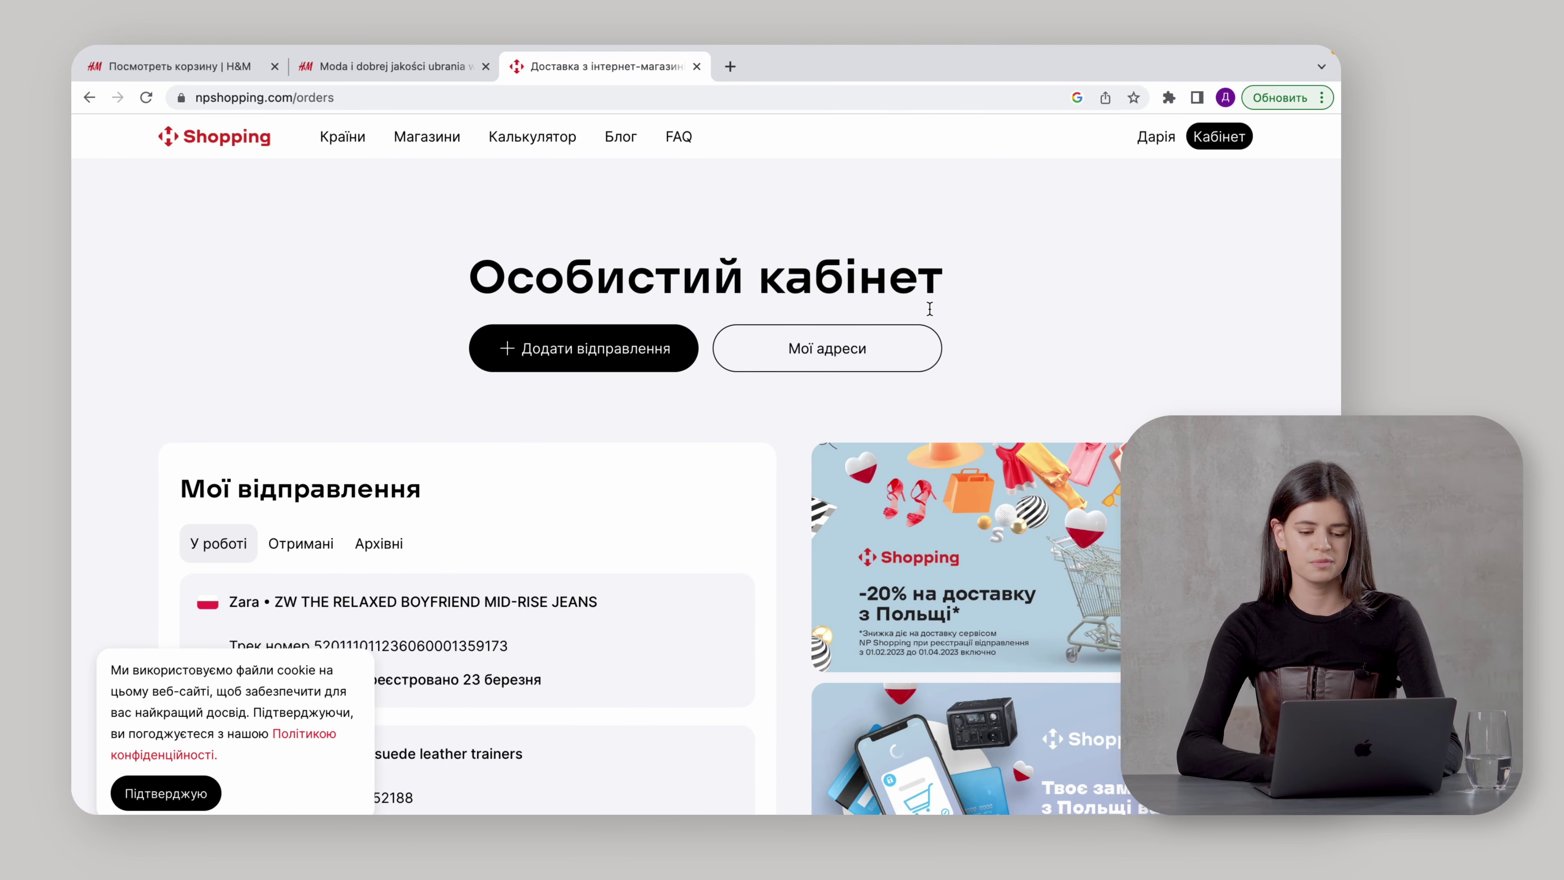
# Open the Країни > Польща delivery page and scroll down to its five-step guide.
pyautogui.scroll(-10, 631, 530)
pyautogui.scroll(10, 631, 530)
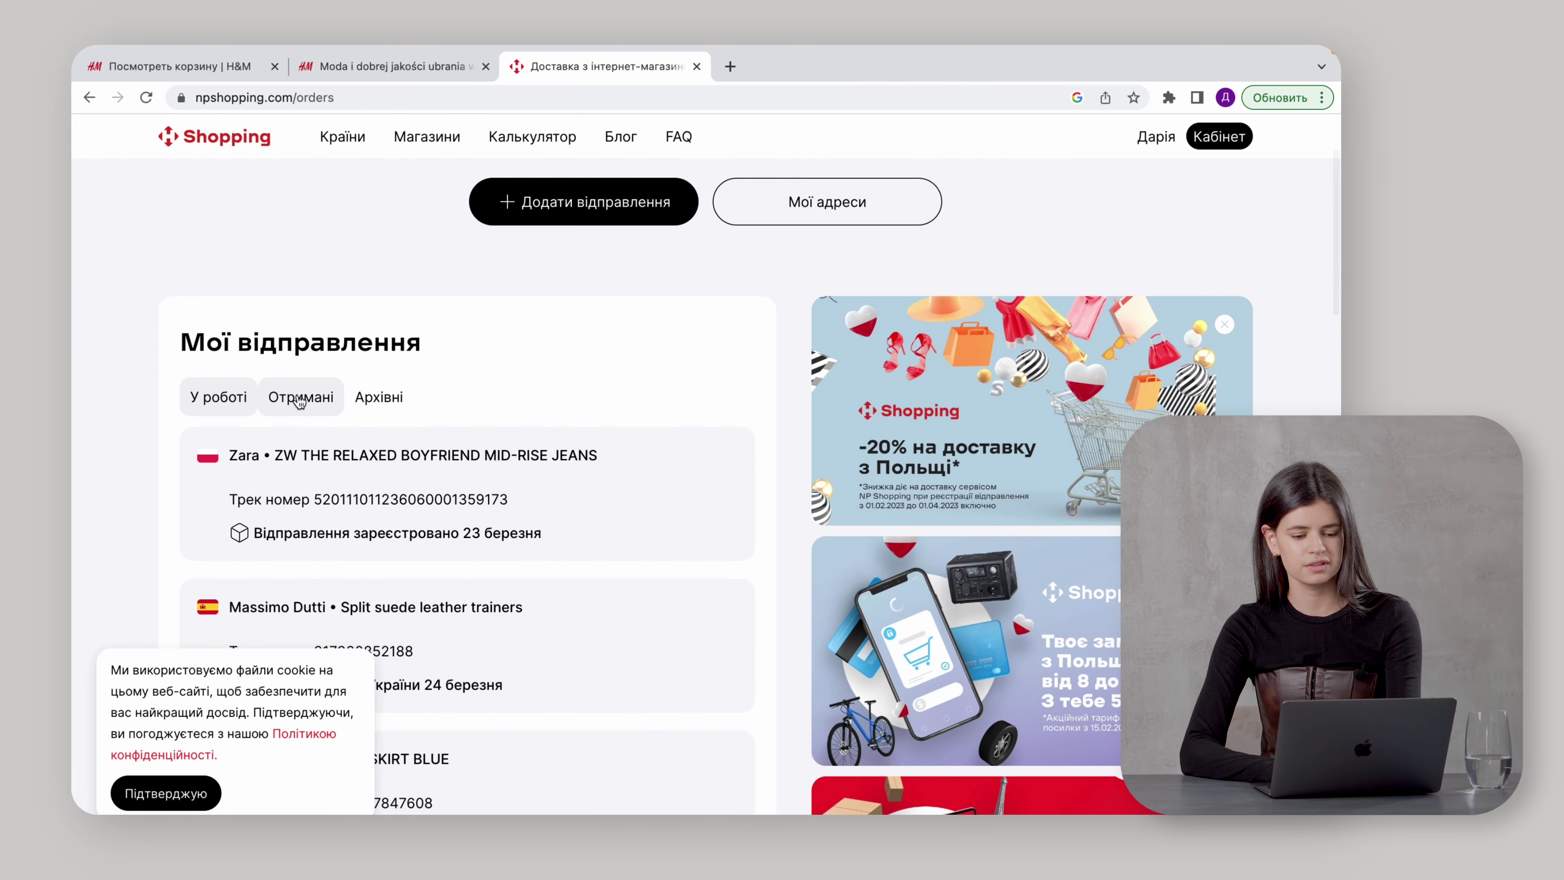
pyautogui.click(300, 398)
pyautogui.scroll(-6, 300, 401)
pyautogui.scroll(4, 299, 401)
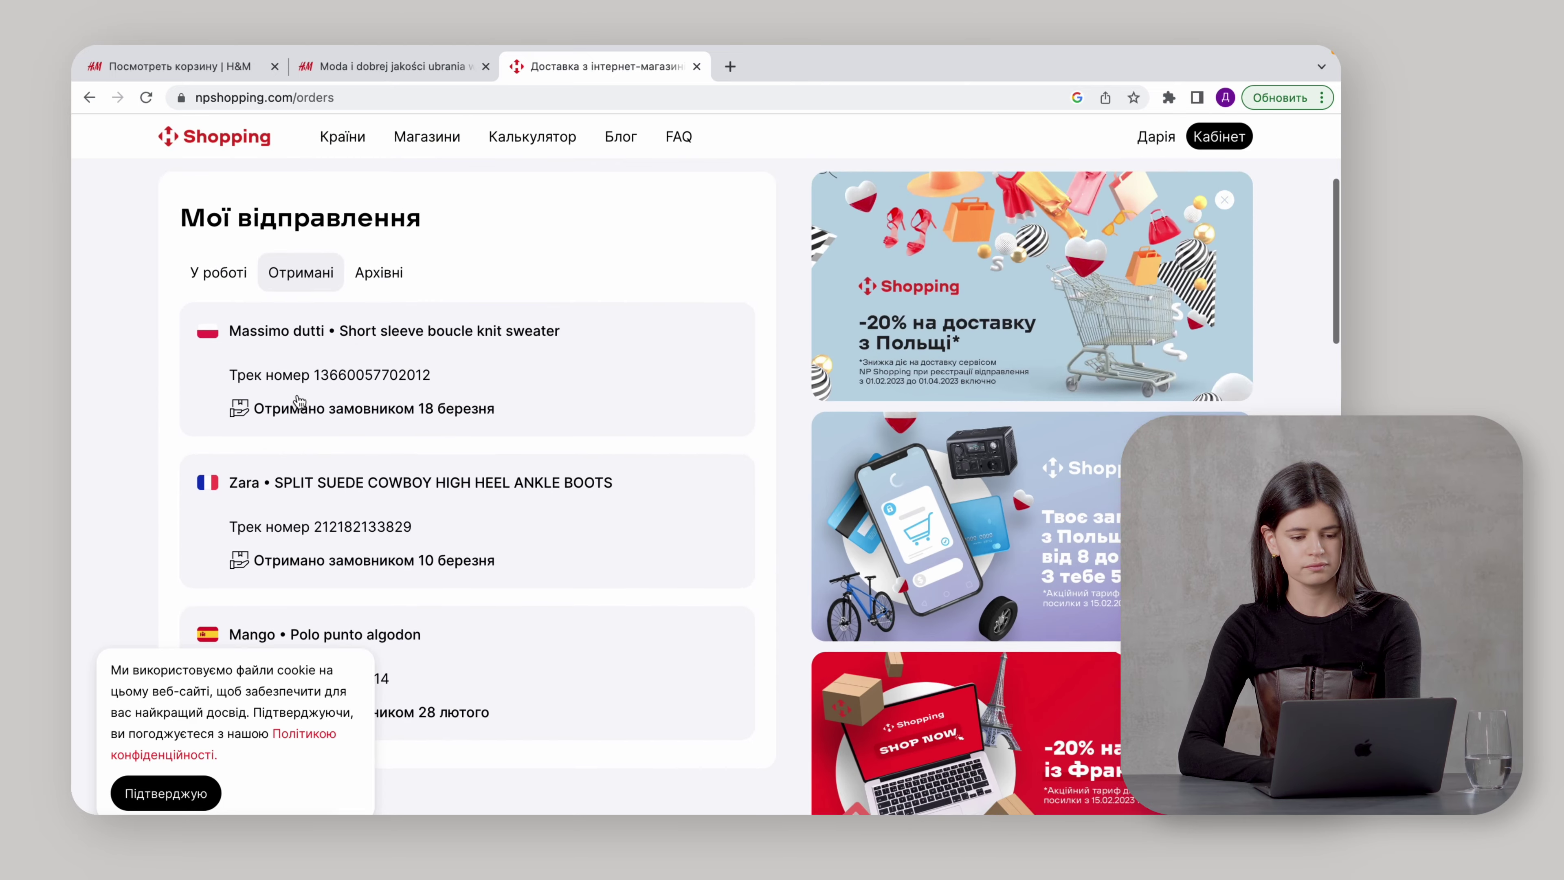
pyautogui.scroll(4, 299, 401)
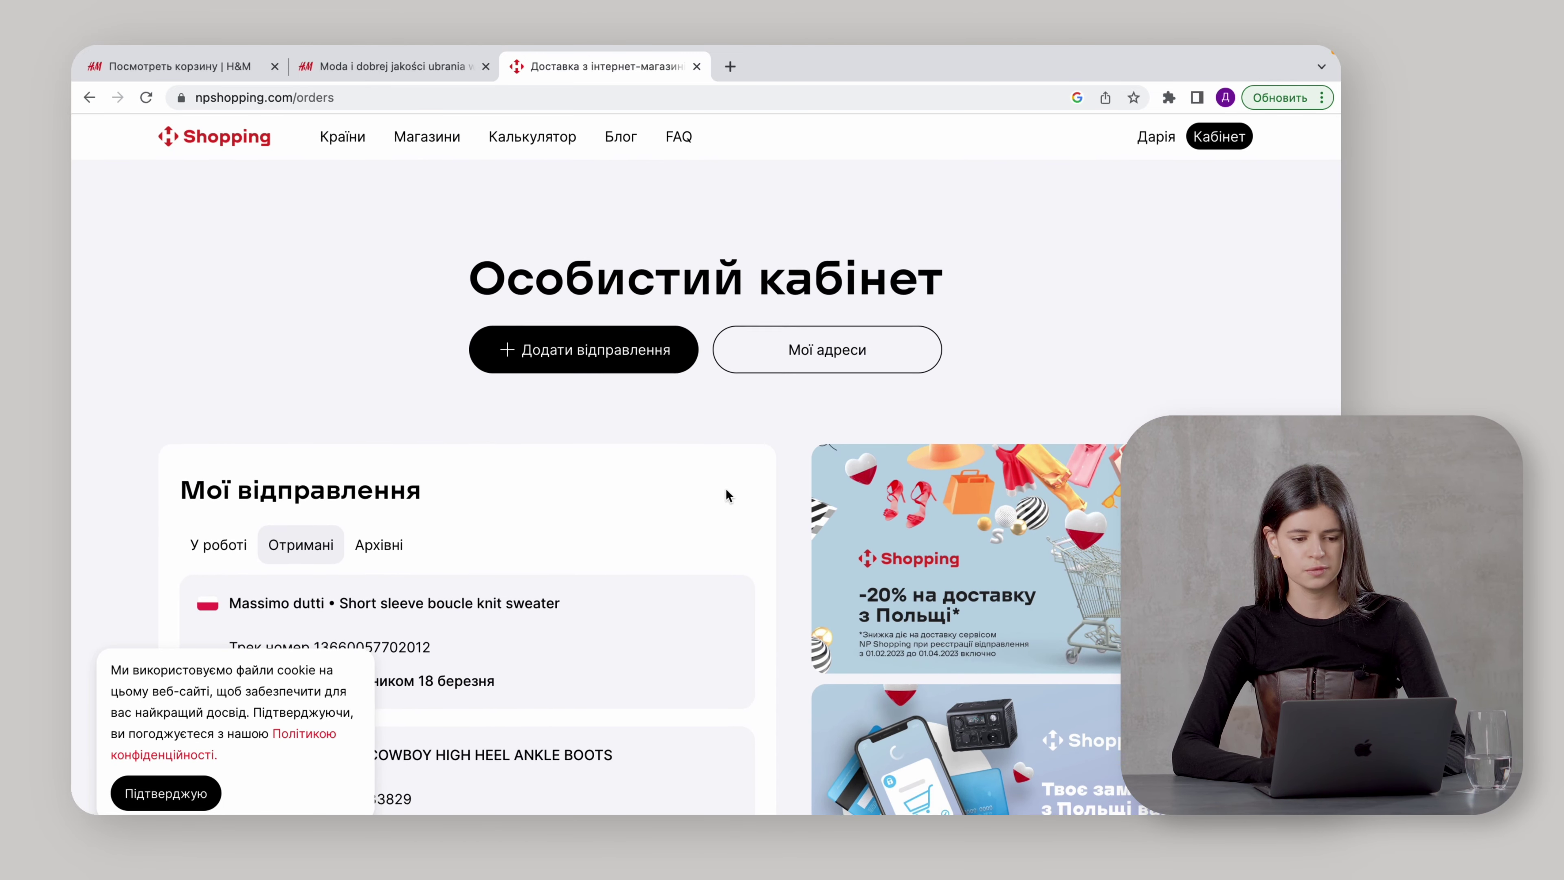
pyautogui.moveTo(331, 139)
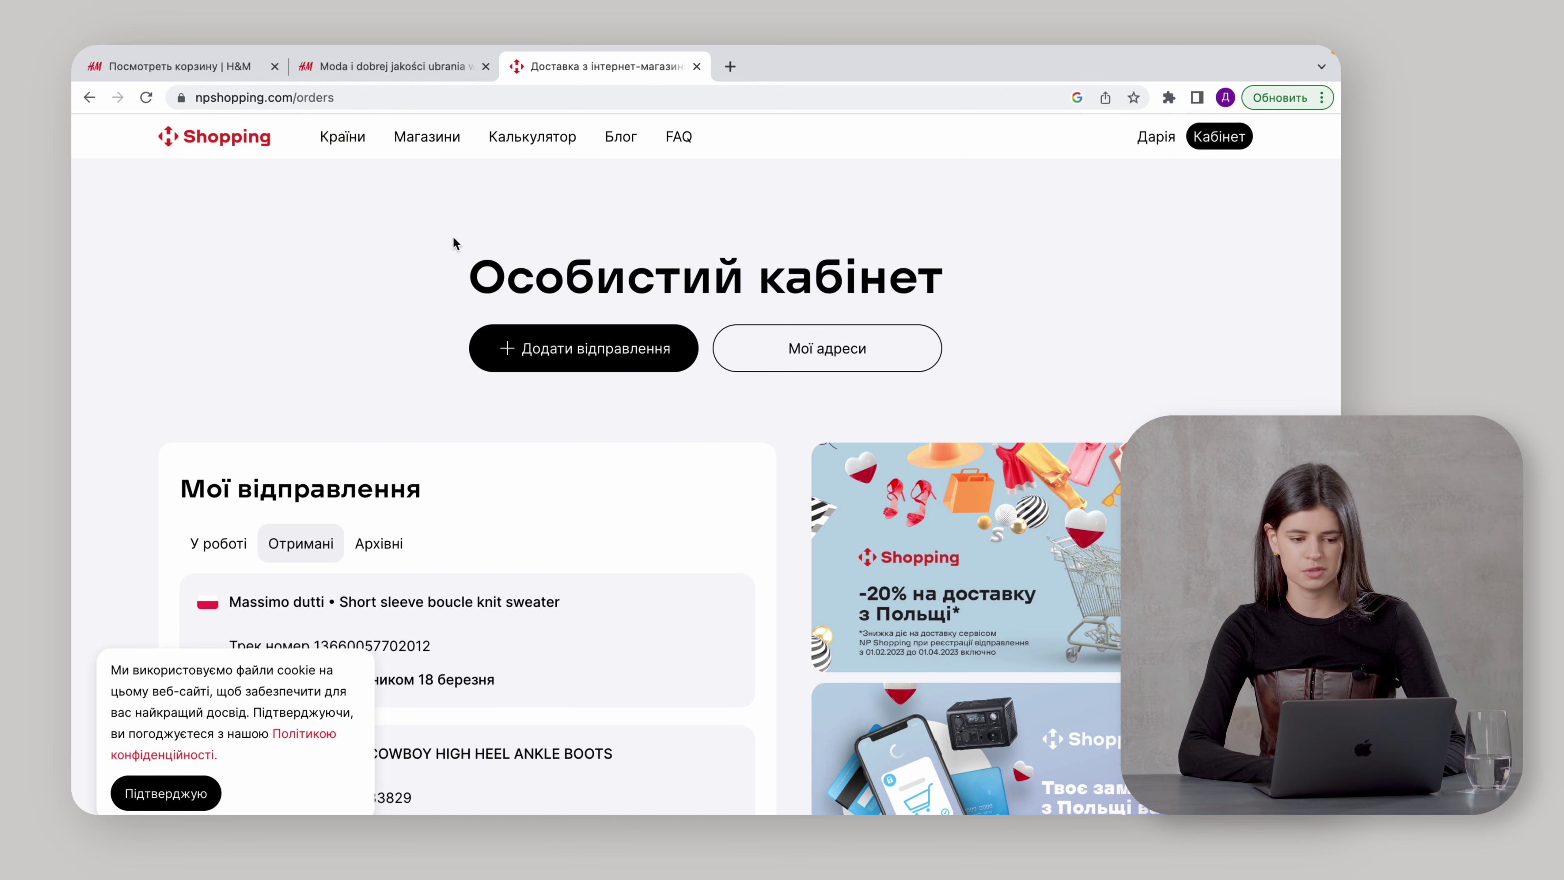
pyautogui.click(464, 230)
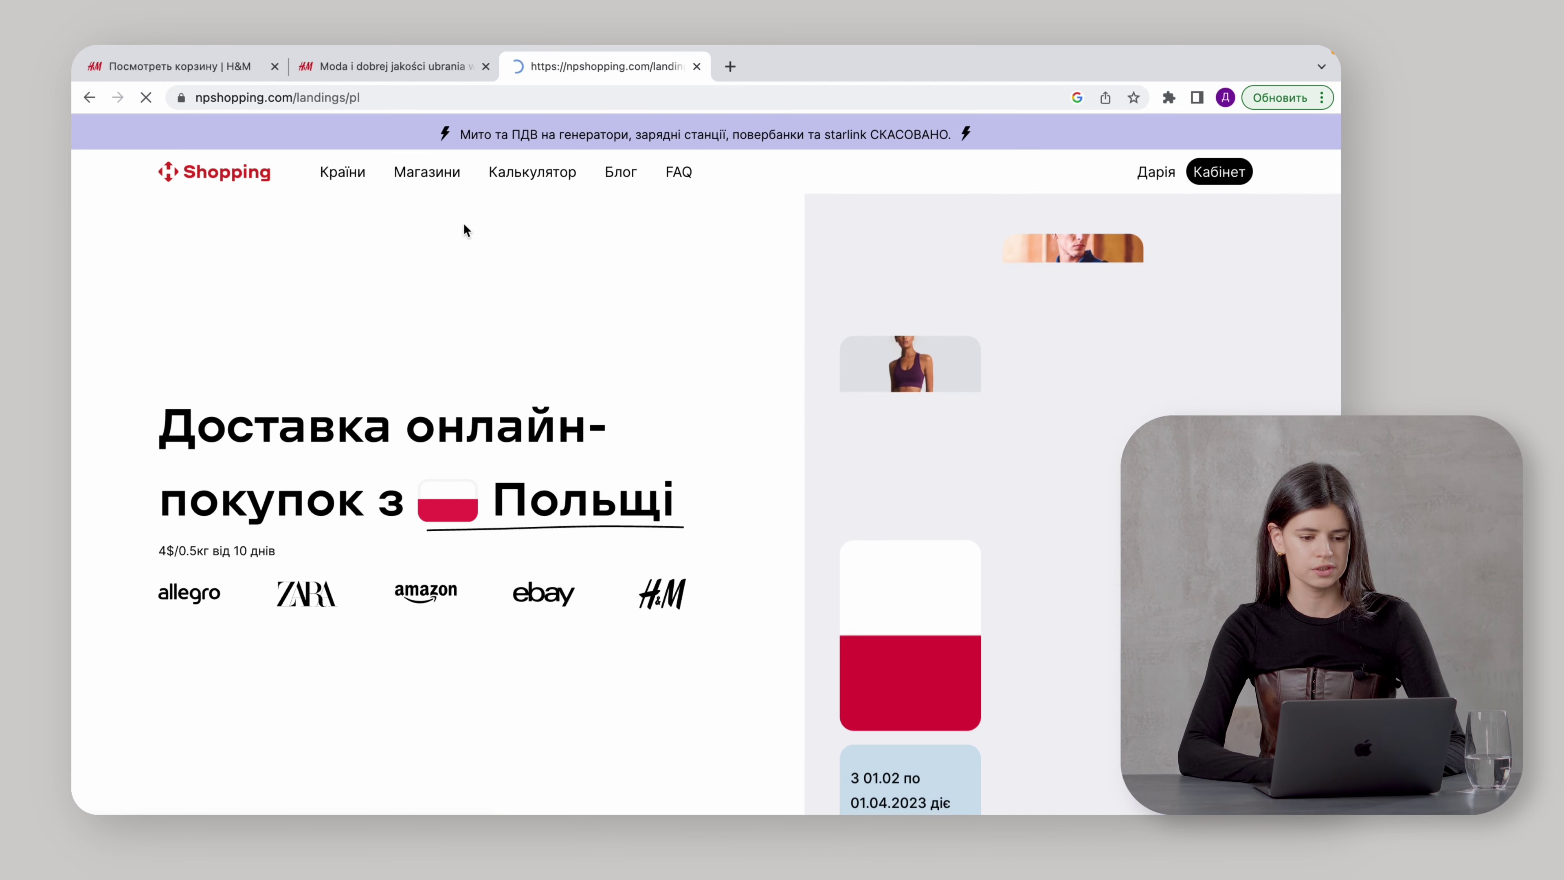
pyautogui.moveTo(364, 180)
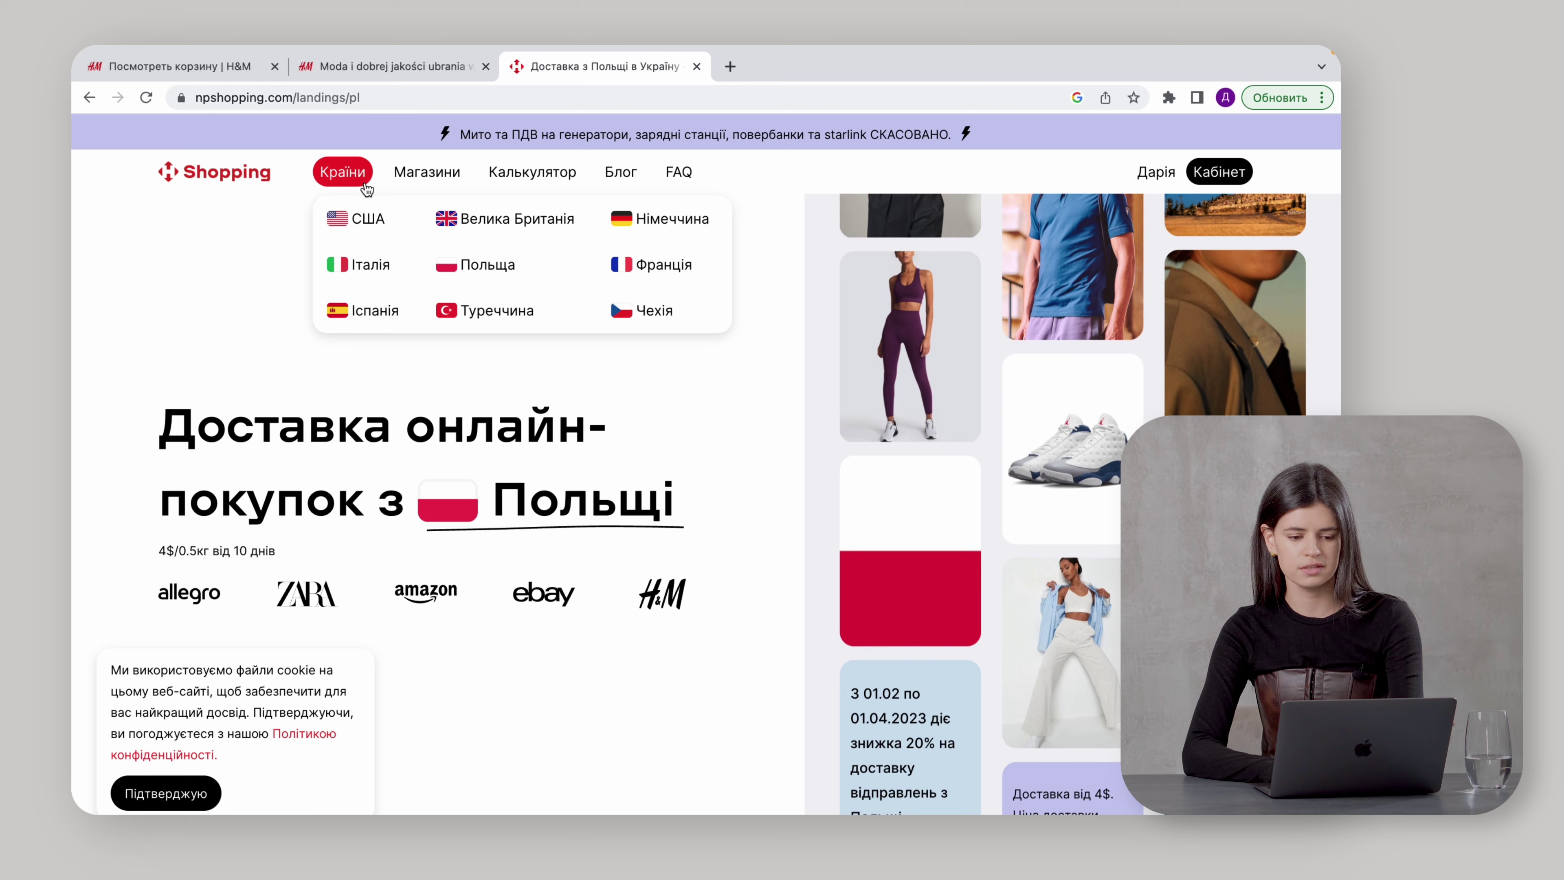
pyautogui.click(484, 265)
pyautogui.scroll(-10, 560, 561)
pyautogui.scroll(-5, 562, 562)
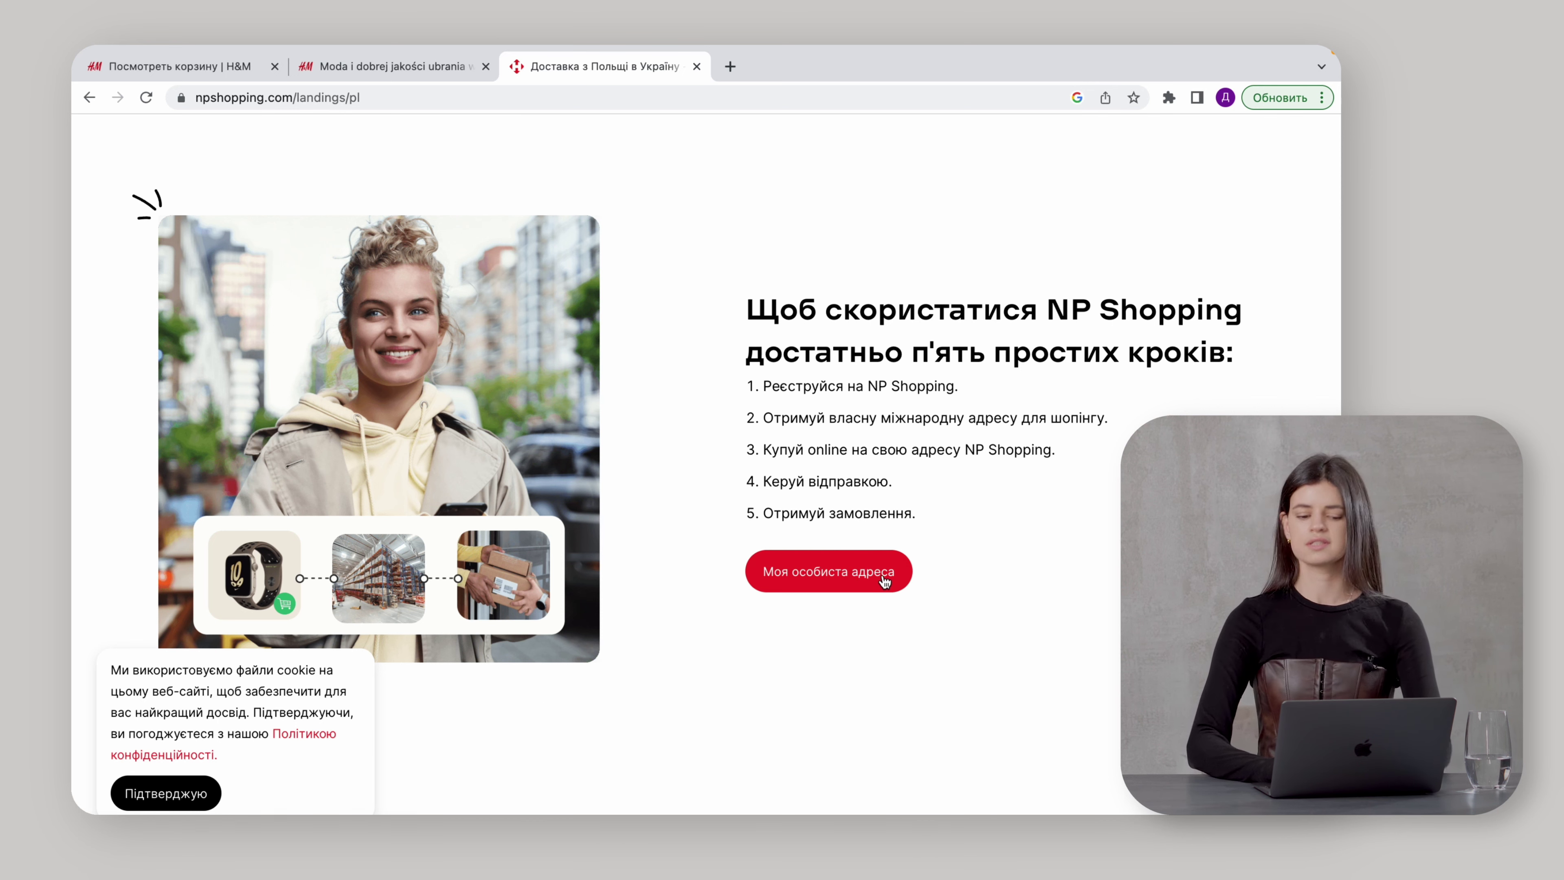
# Open 'Моя особиста адреса' and copy the recipient's full name from the Poland address.
pyautogui.click(885, 580)
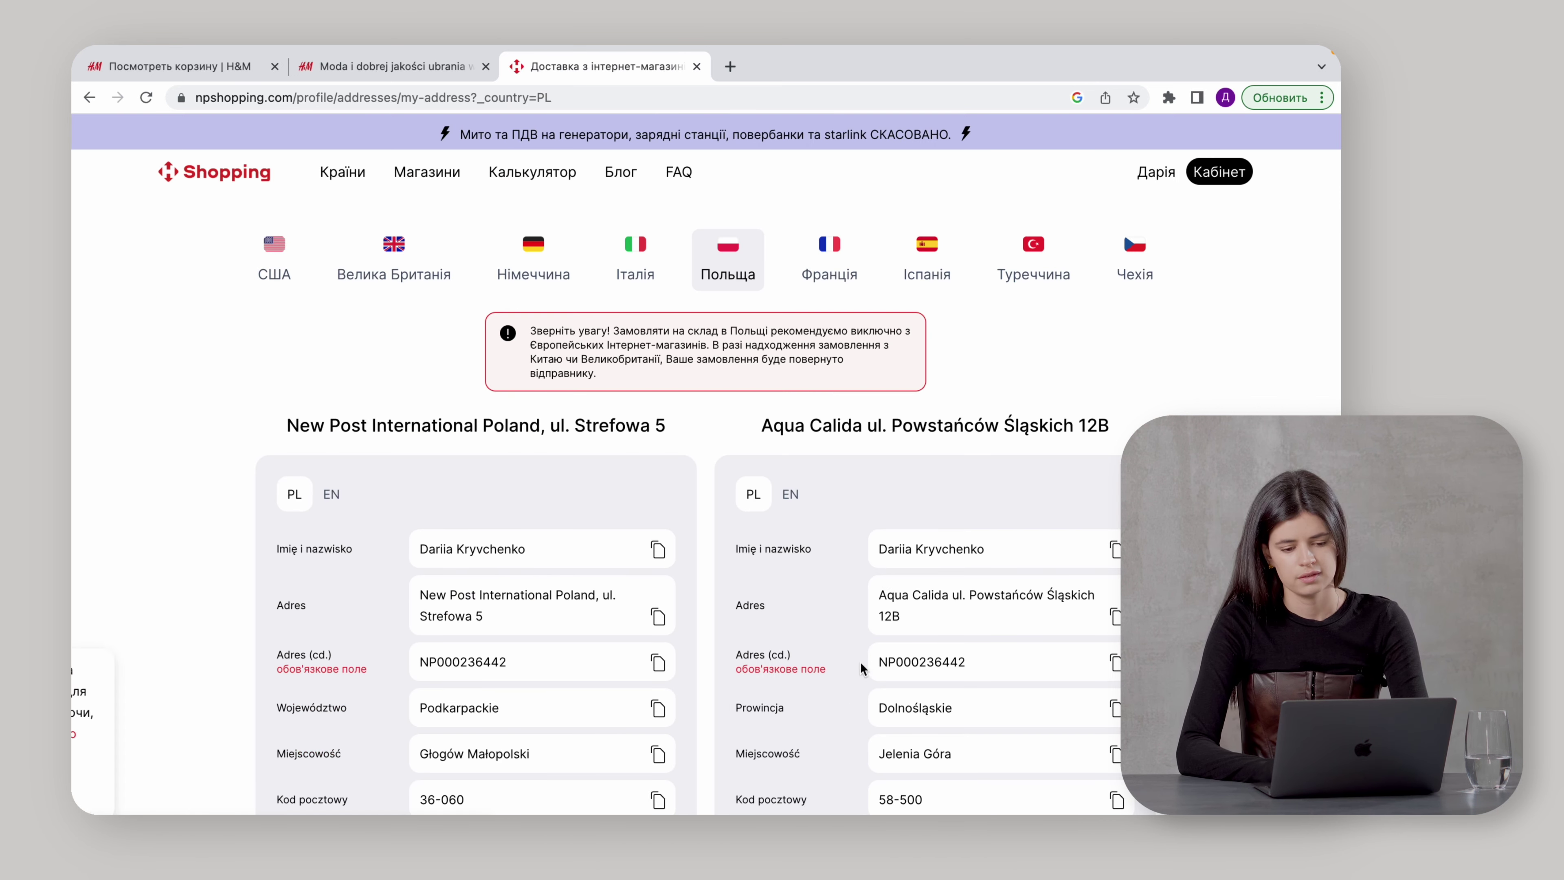
pyautogui.scroll(-3, 877, 616)
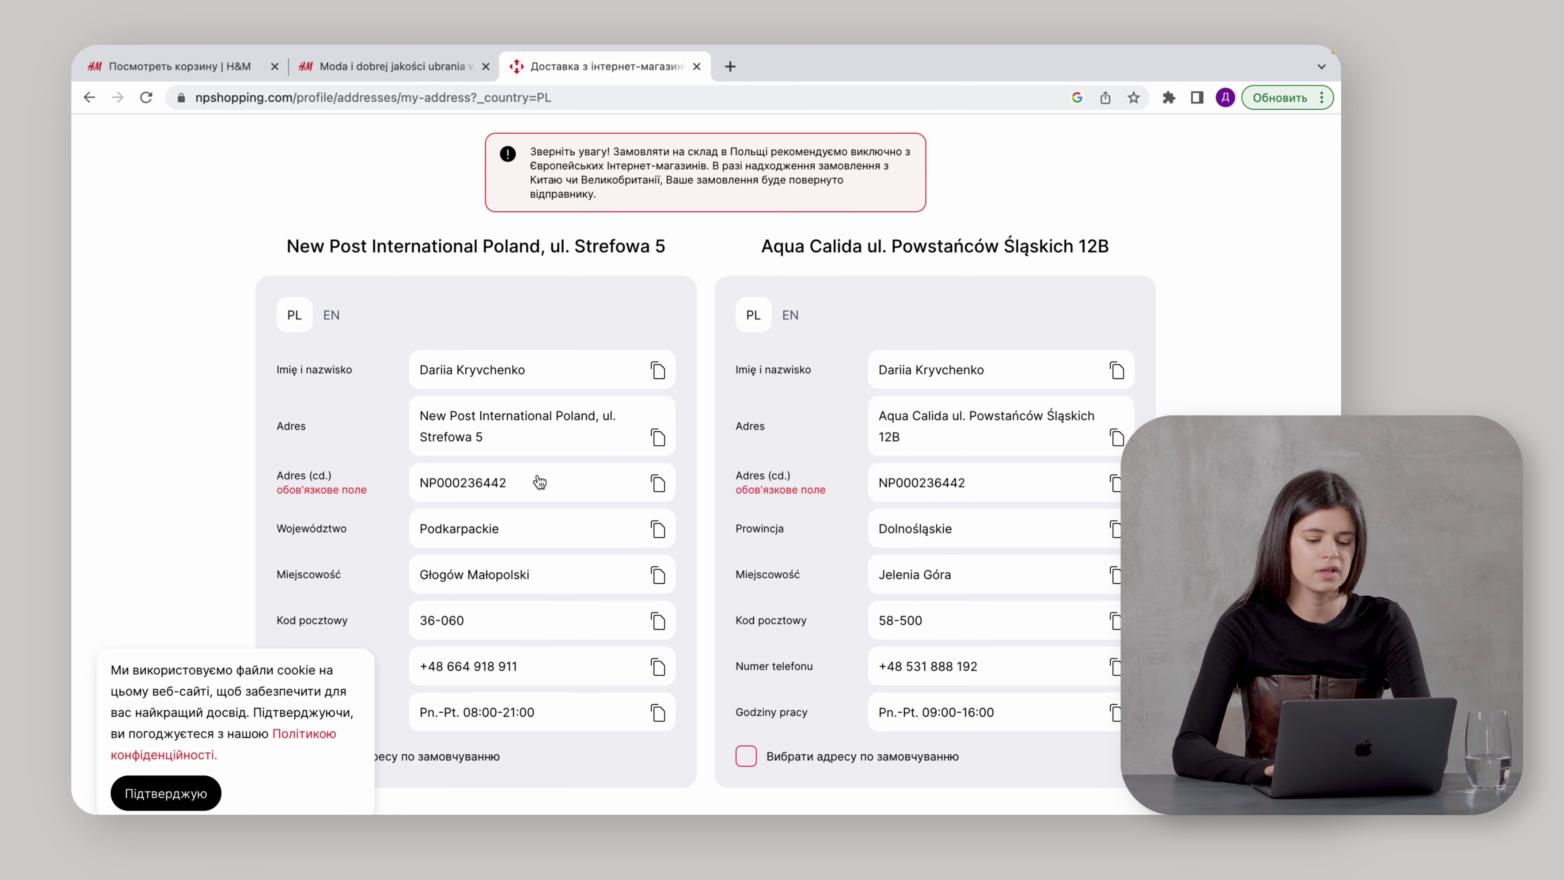
pyautogui.scroll(-1, 522, 616)
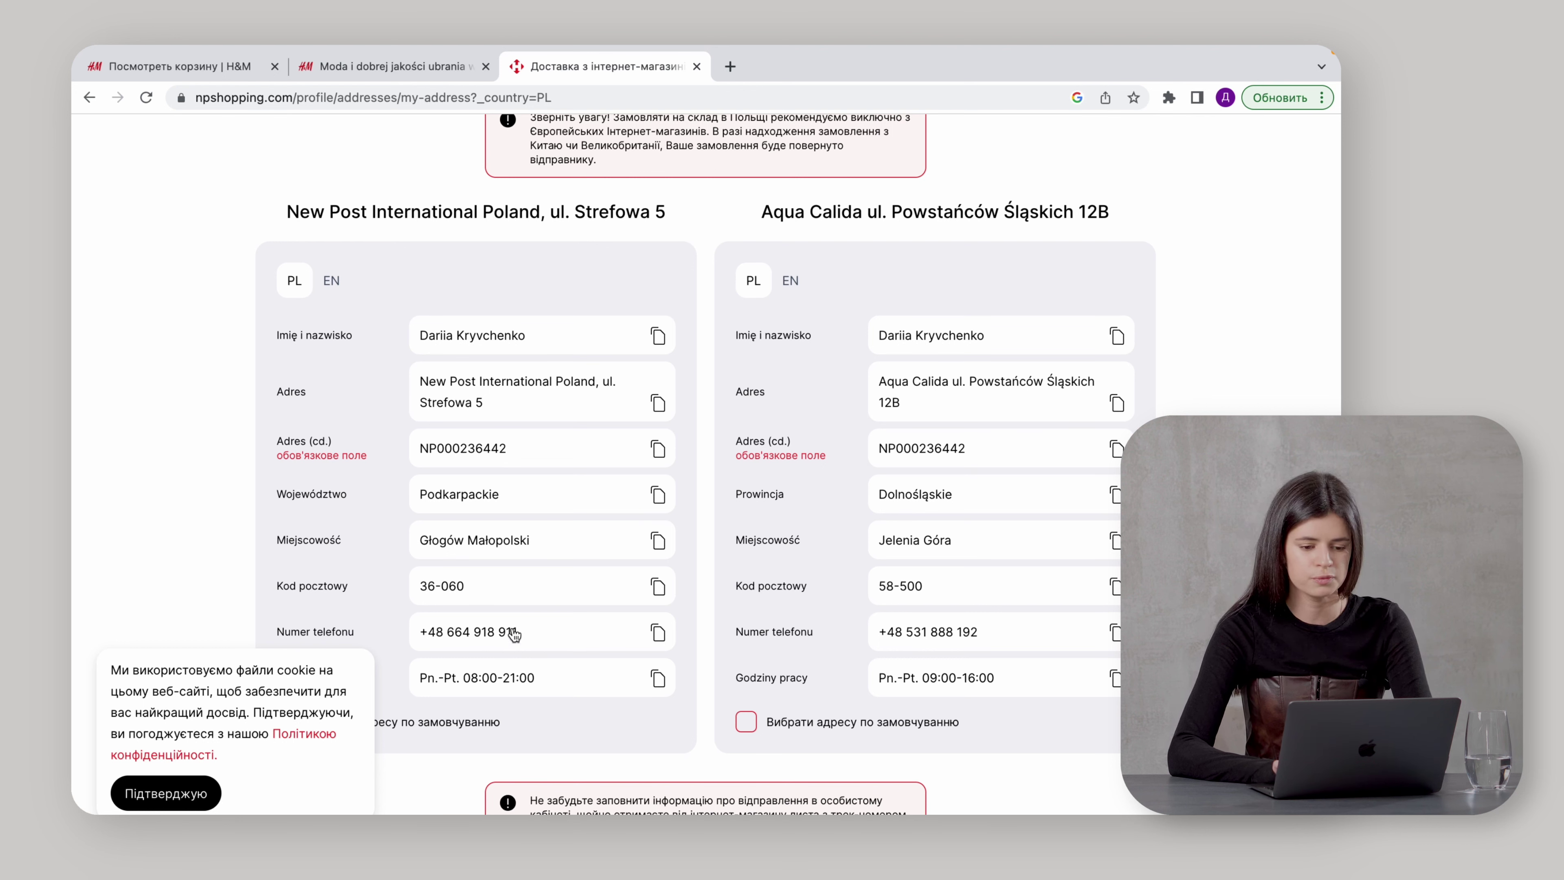
pyautogui.click(657, 336)
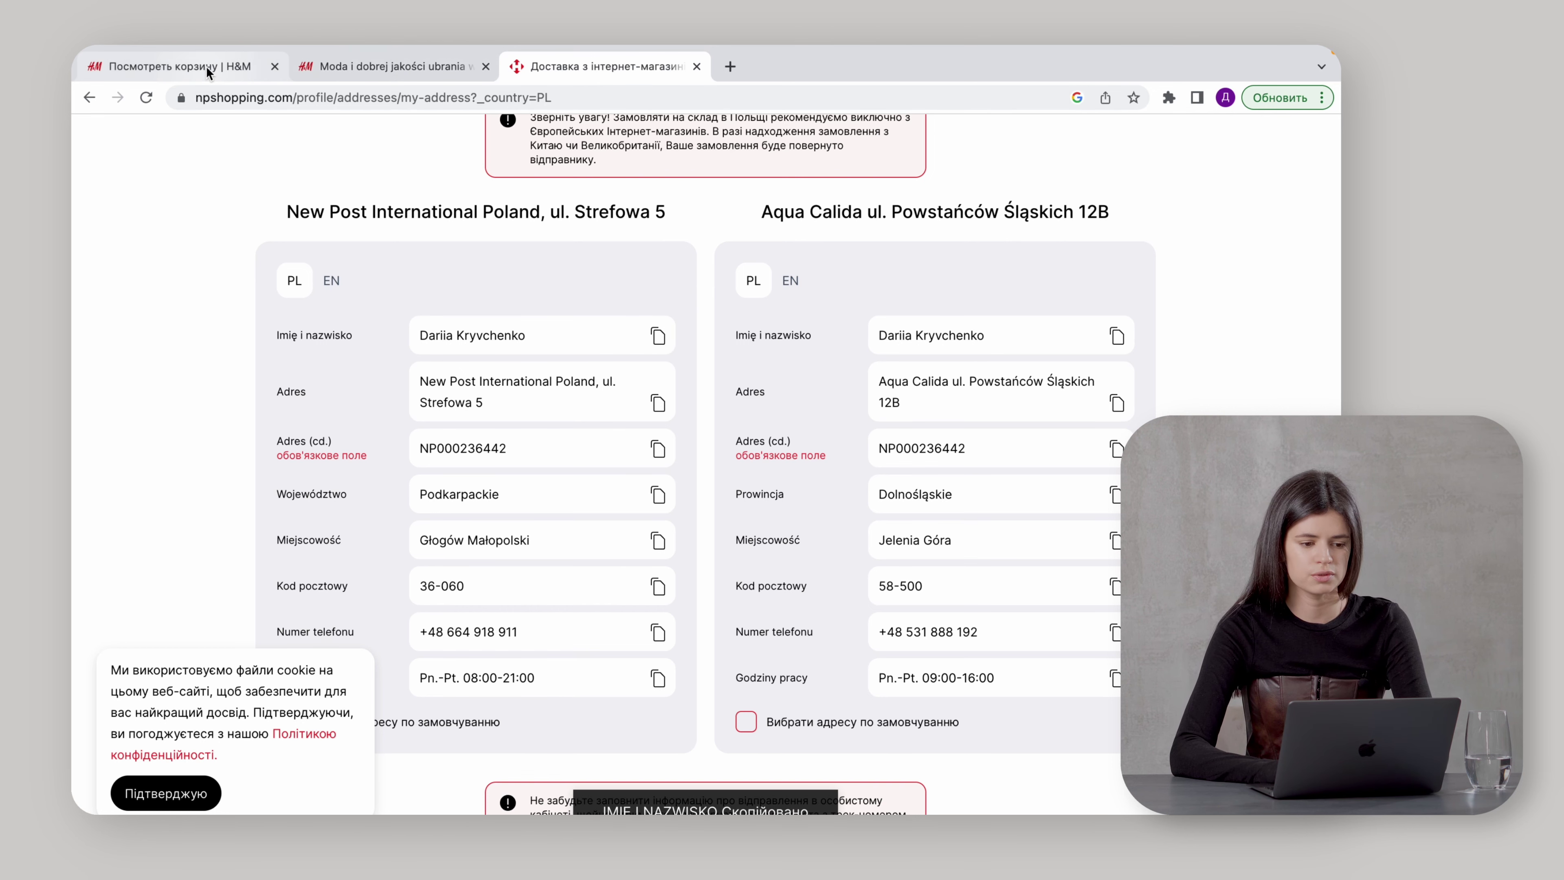
# Back in the H&M cart, proceed to checkout.
pyautogui.click(209, 72)
pyautogui.scroll(-3, 705, 431)
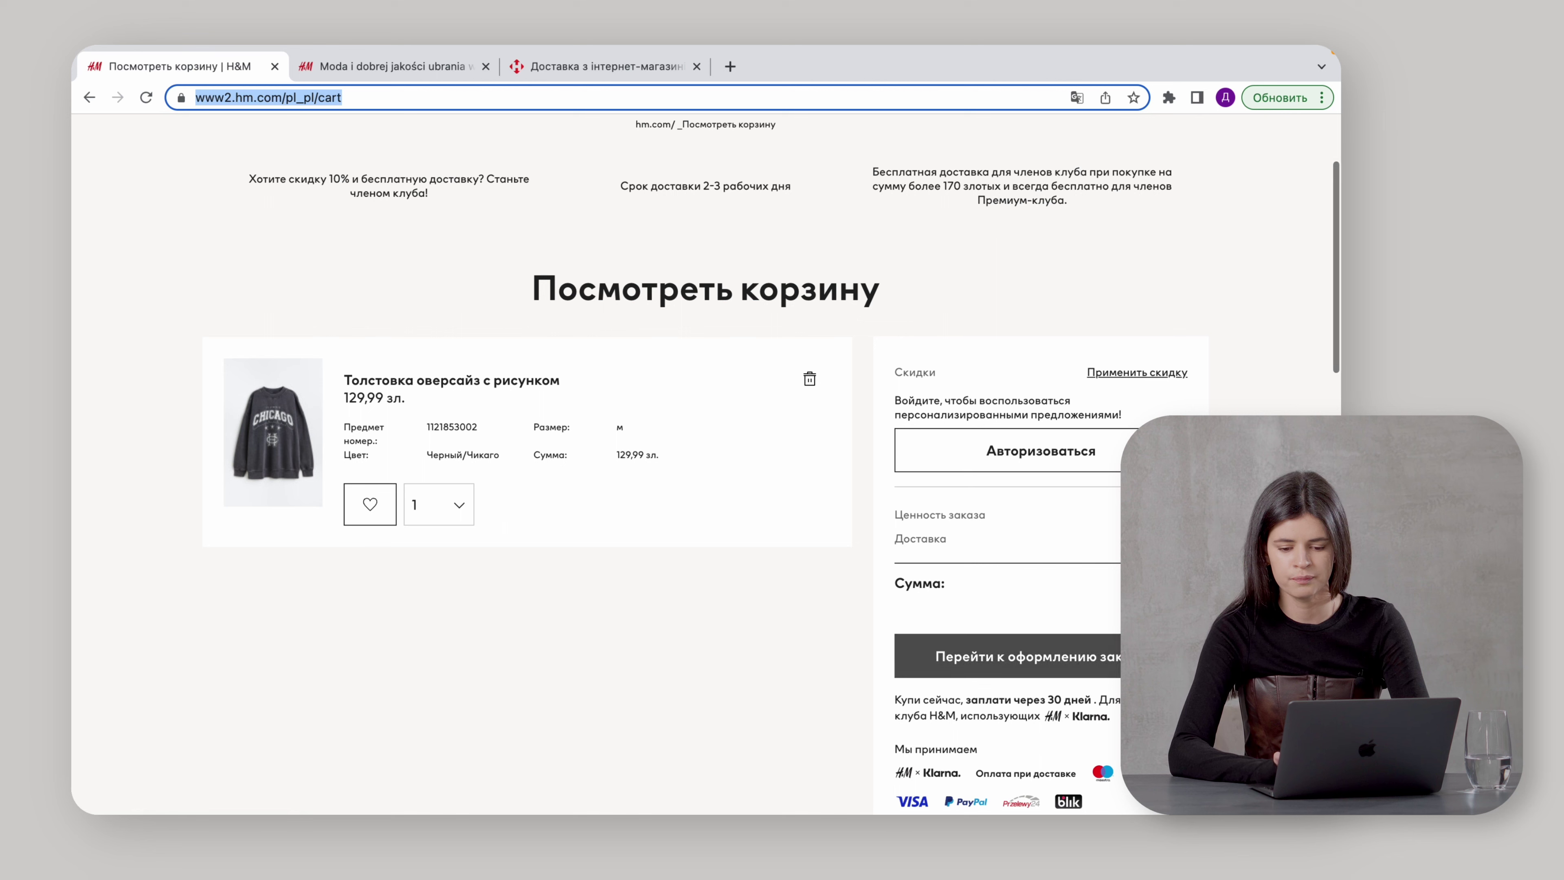
pyautogui.click(1022, 655)
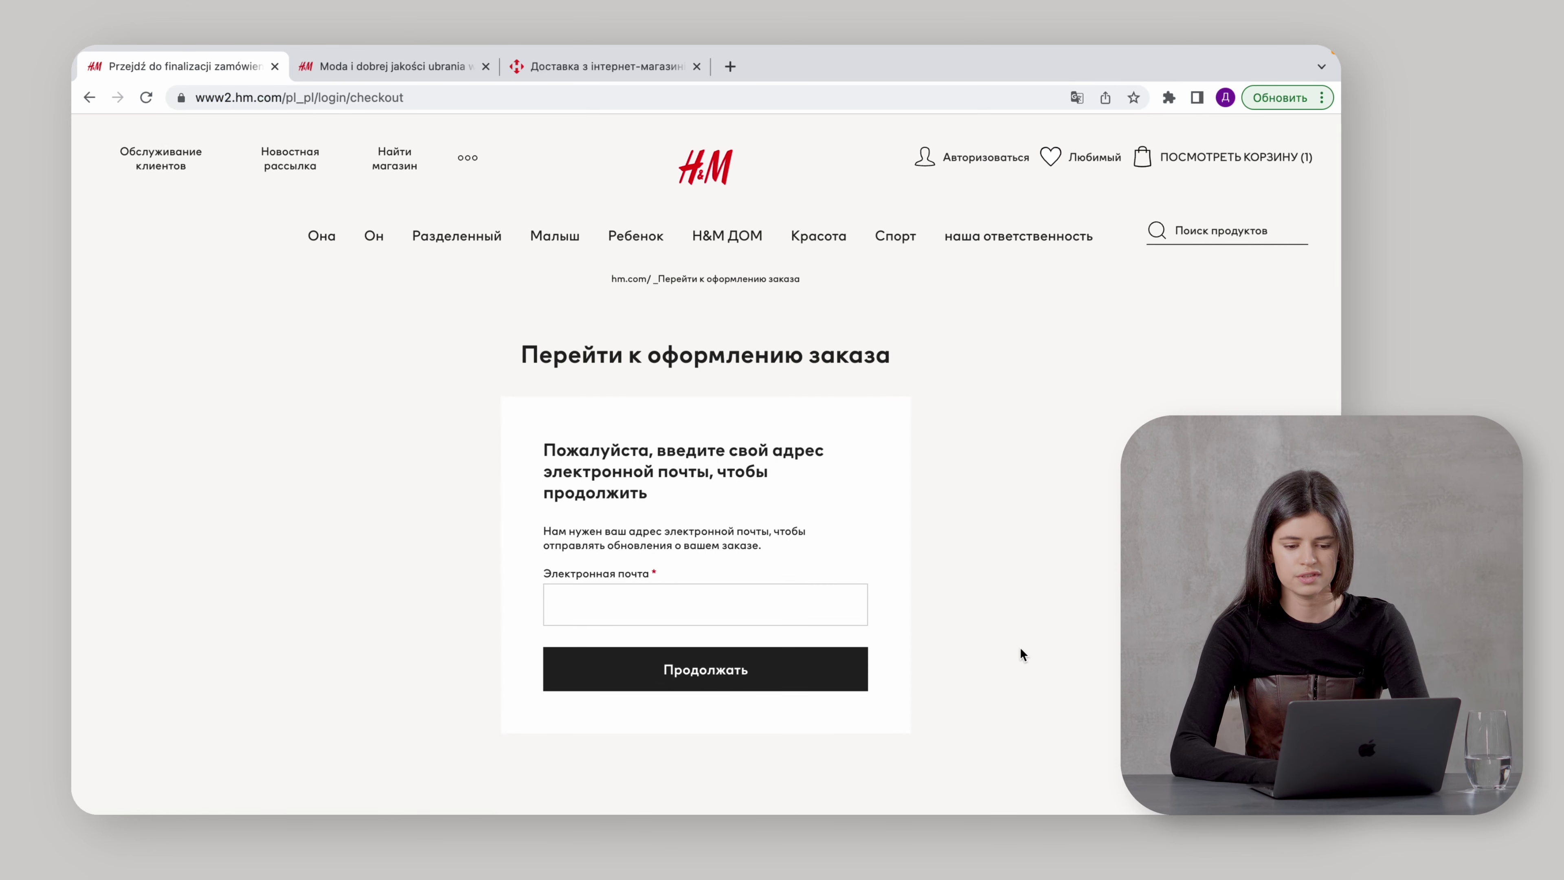
# Enter the customer's e-mail address and continue checkout as a new customer.
pyautogui.click(735, 595)
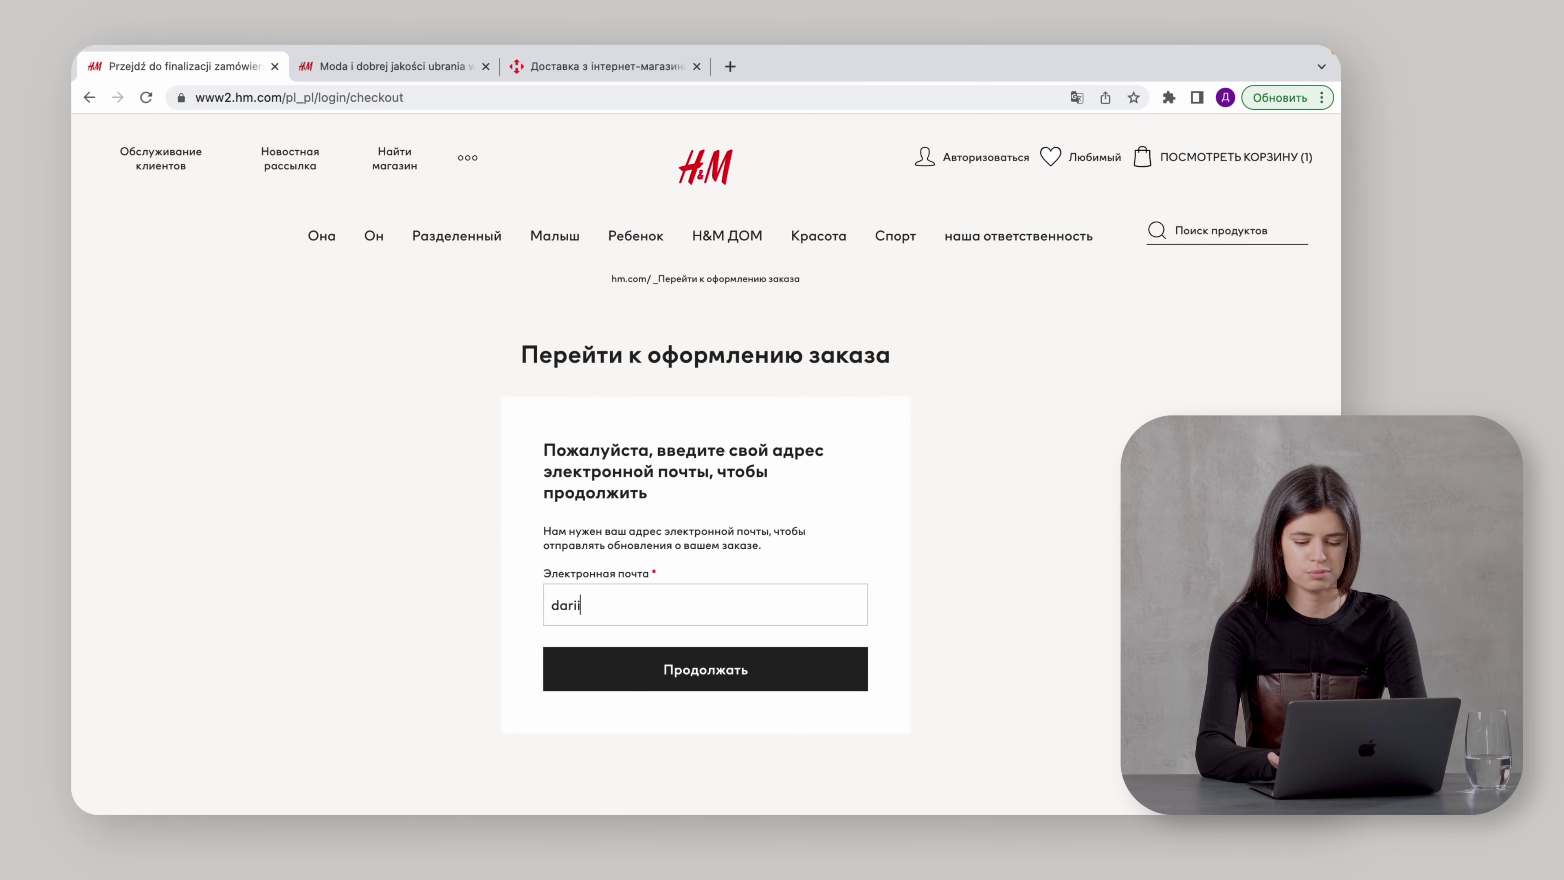
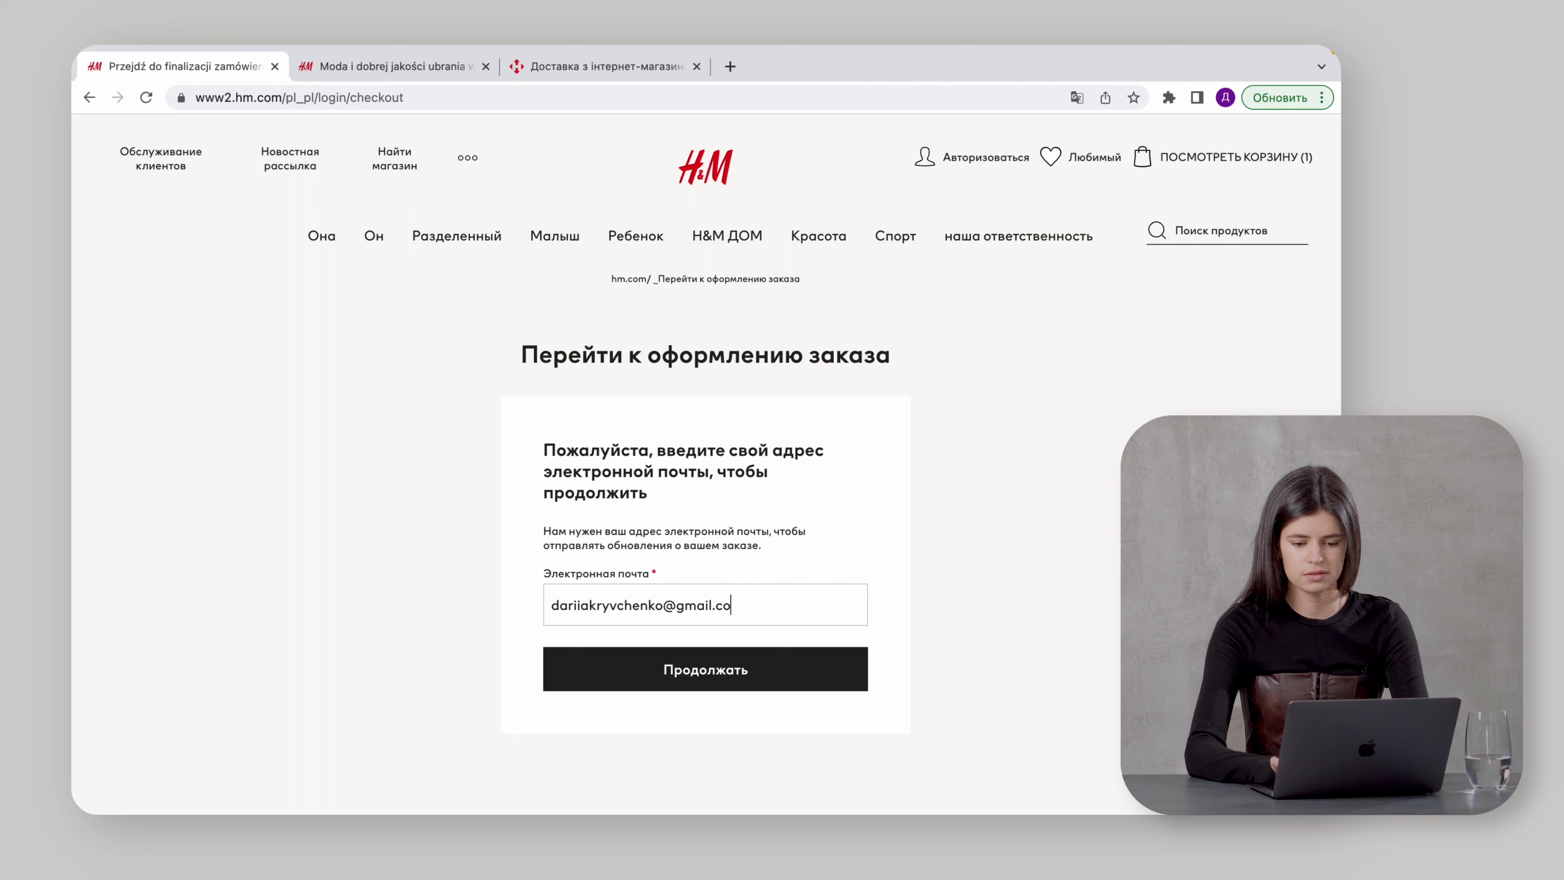
pyautogui.click(777, 680)
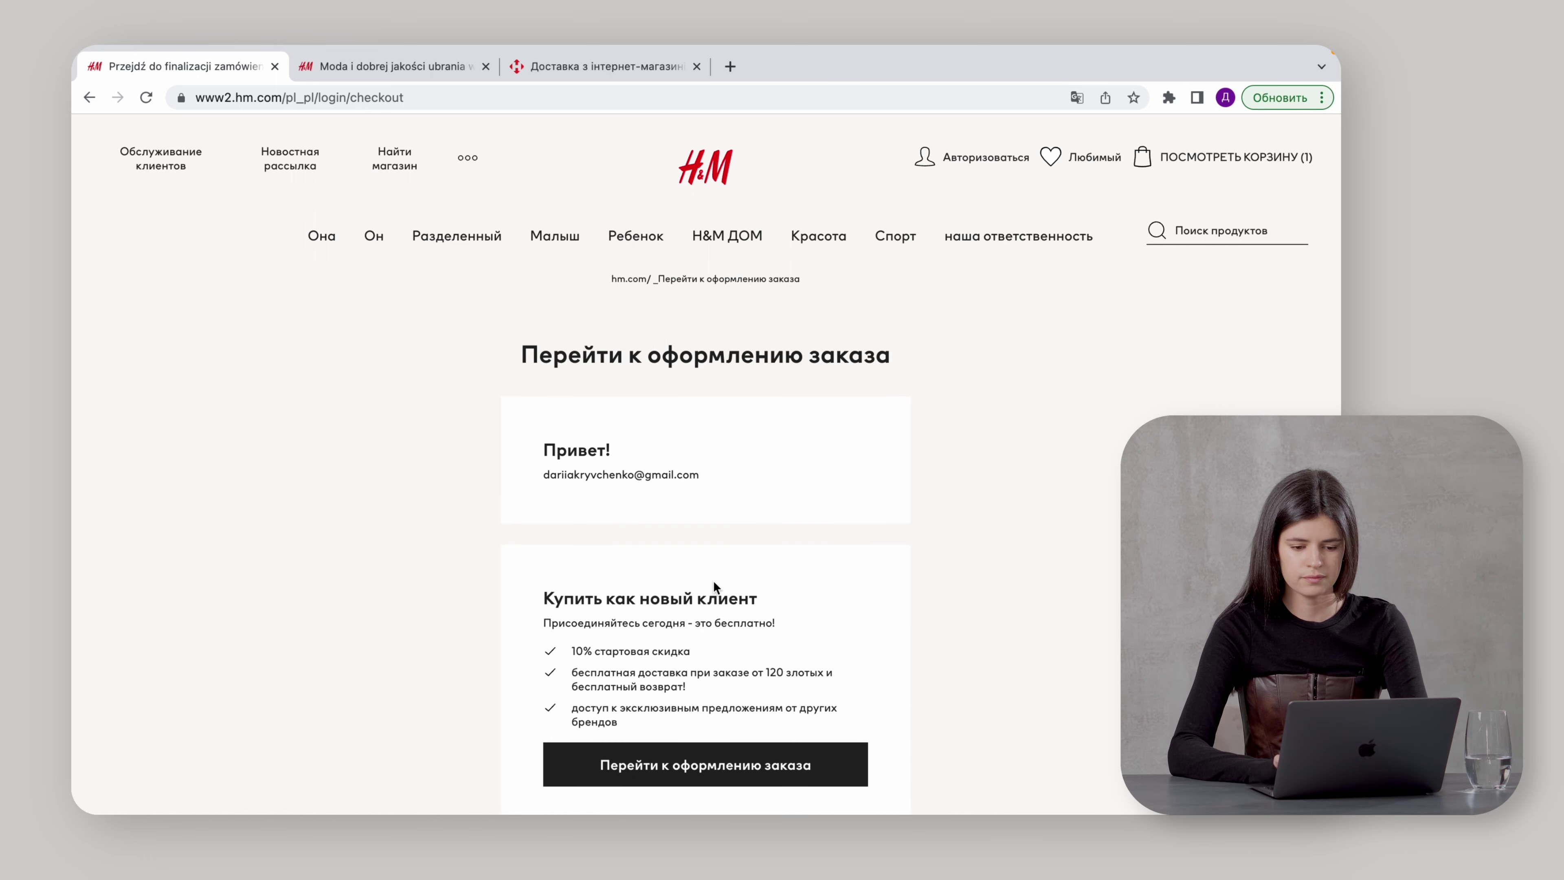
pyautogui.scroll(-3, 714, 585)
pyautogui.click(713, 556)
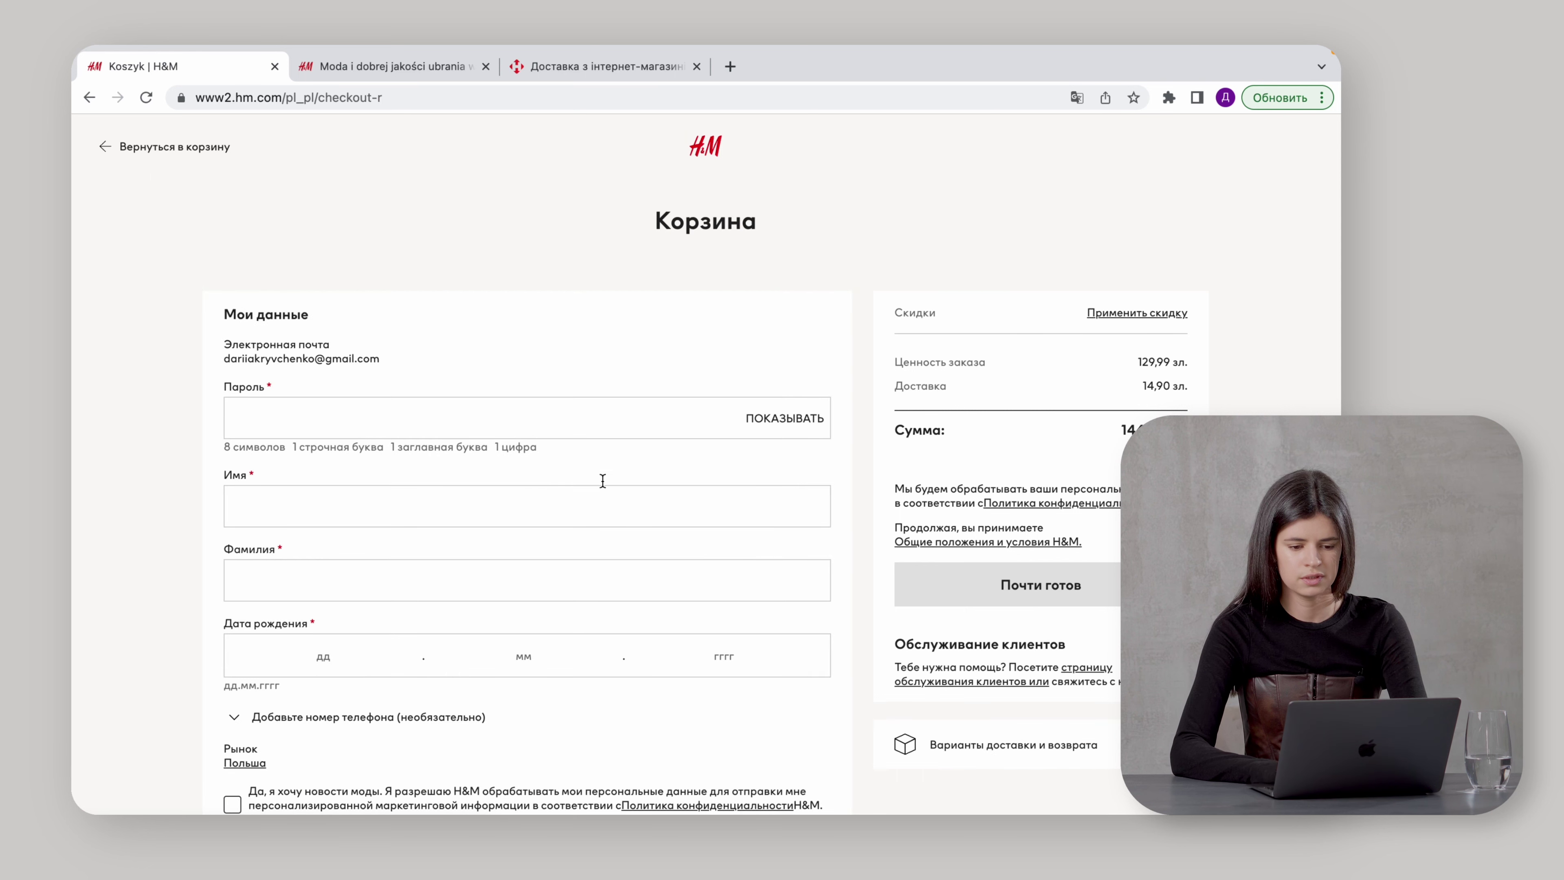
# Enter the account password and the customer's first name and surname.
pyautogui.click(558, 417)
pyautogui.write('••••••••••••')
pyautogui.click(561, 510)
pyautogui.scroll(-3, 559, 520)
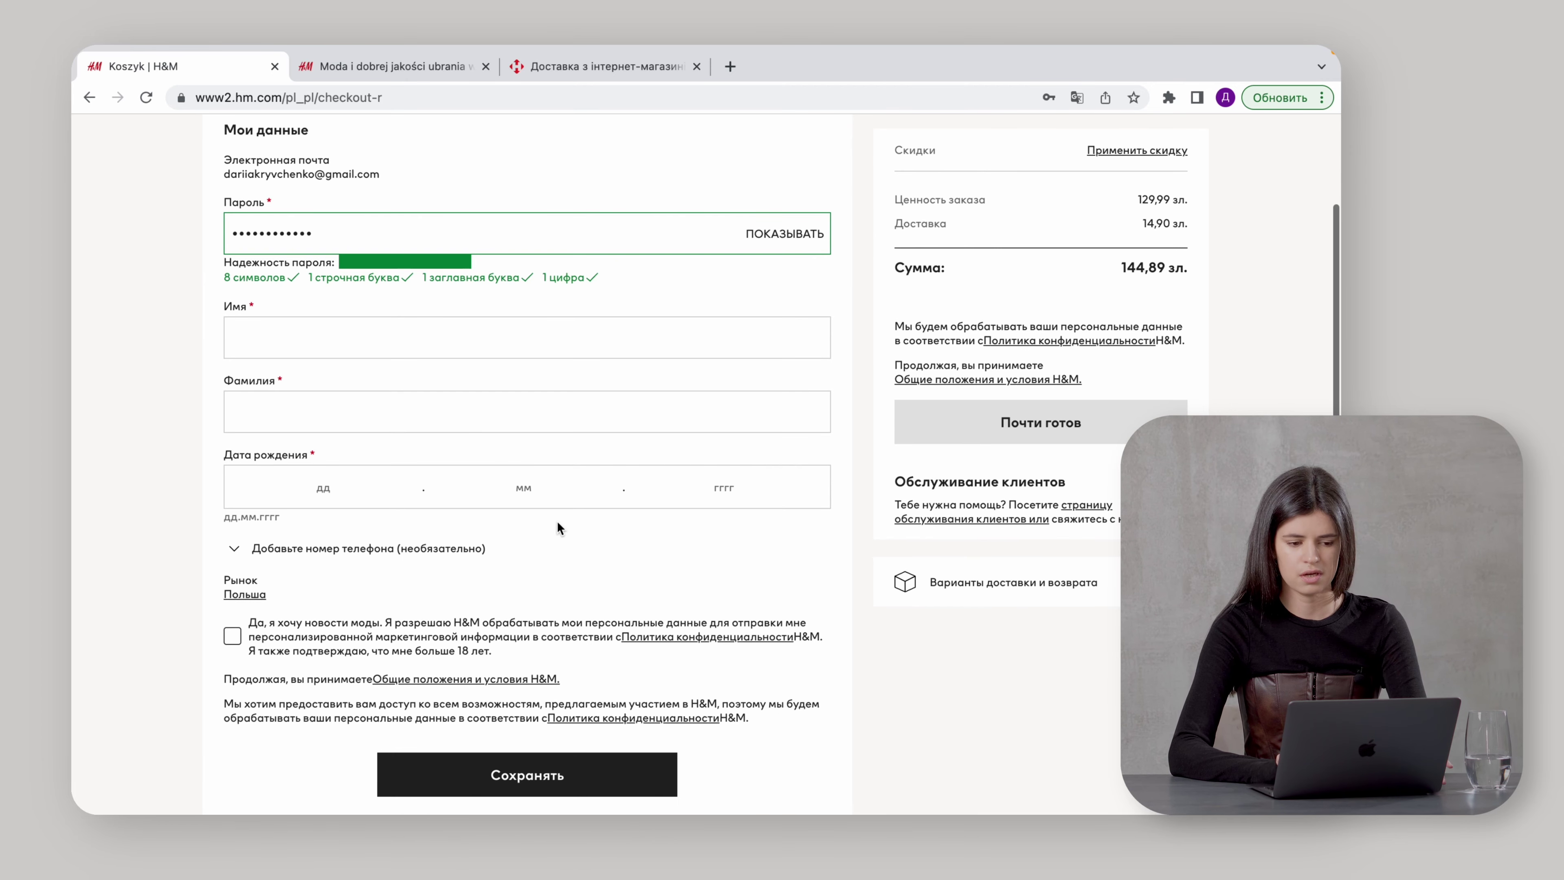
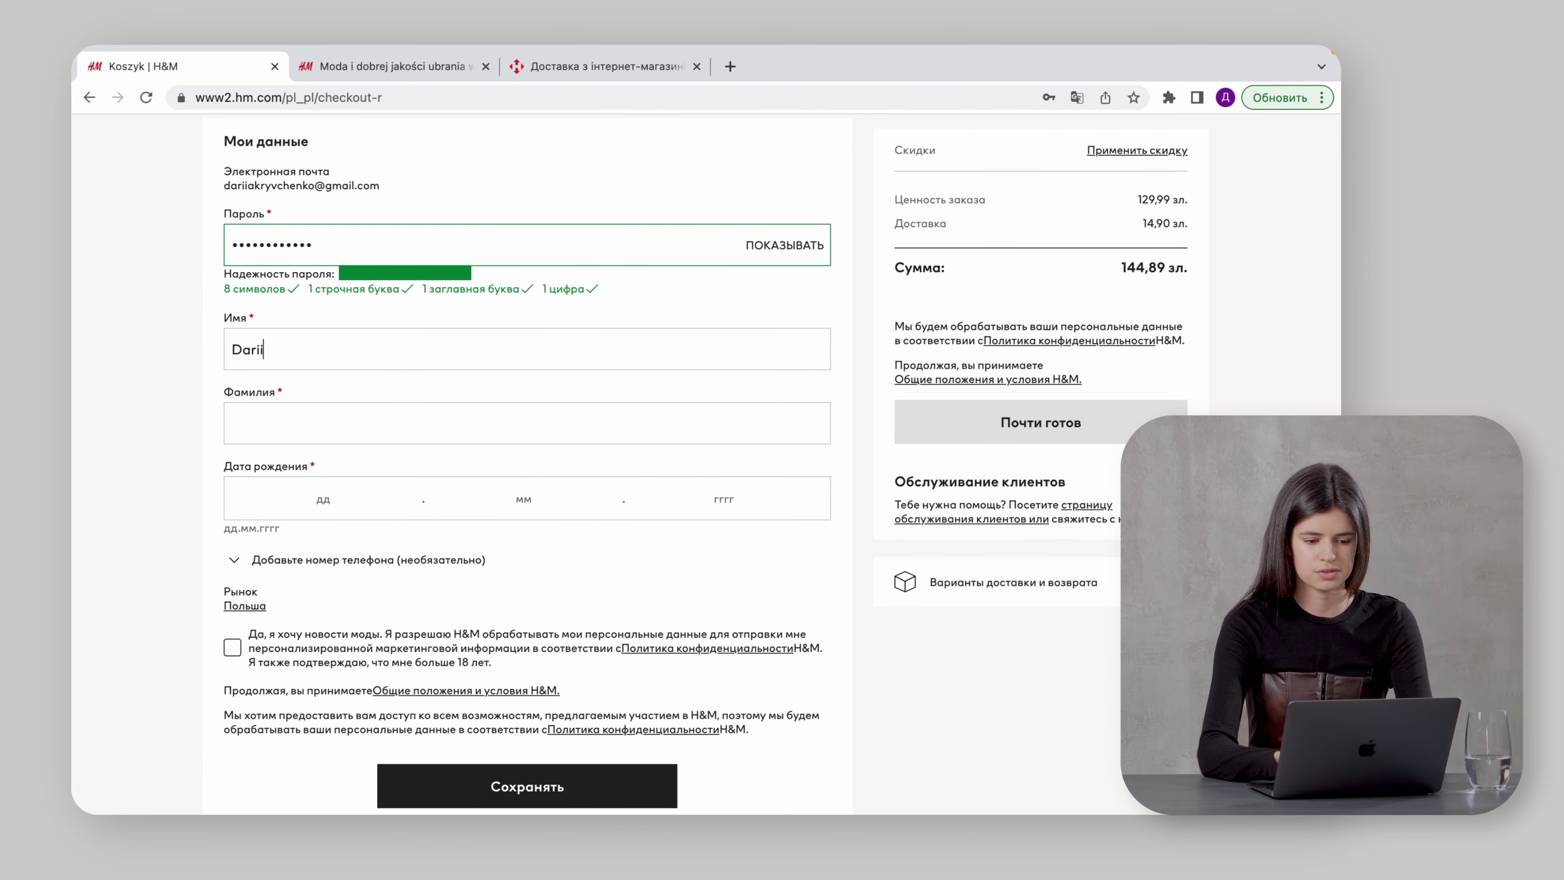
pyautogui.click(502, 428)
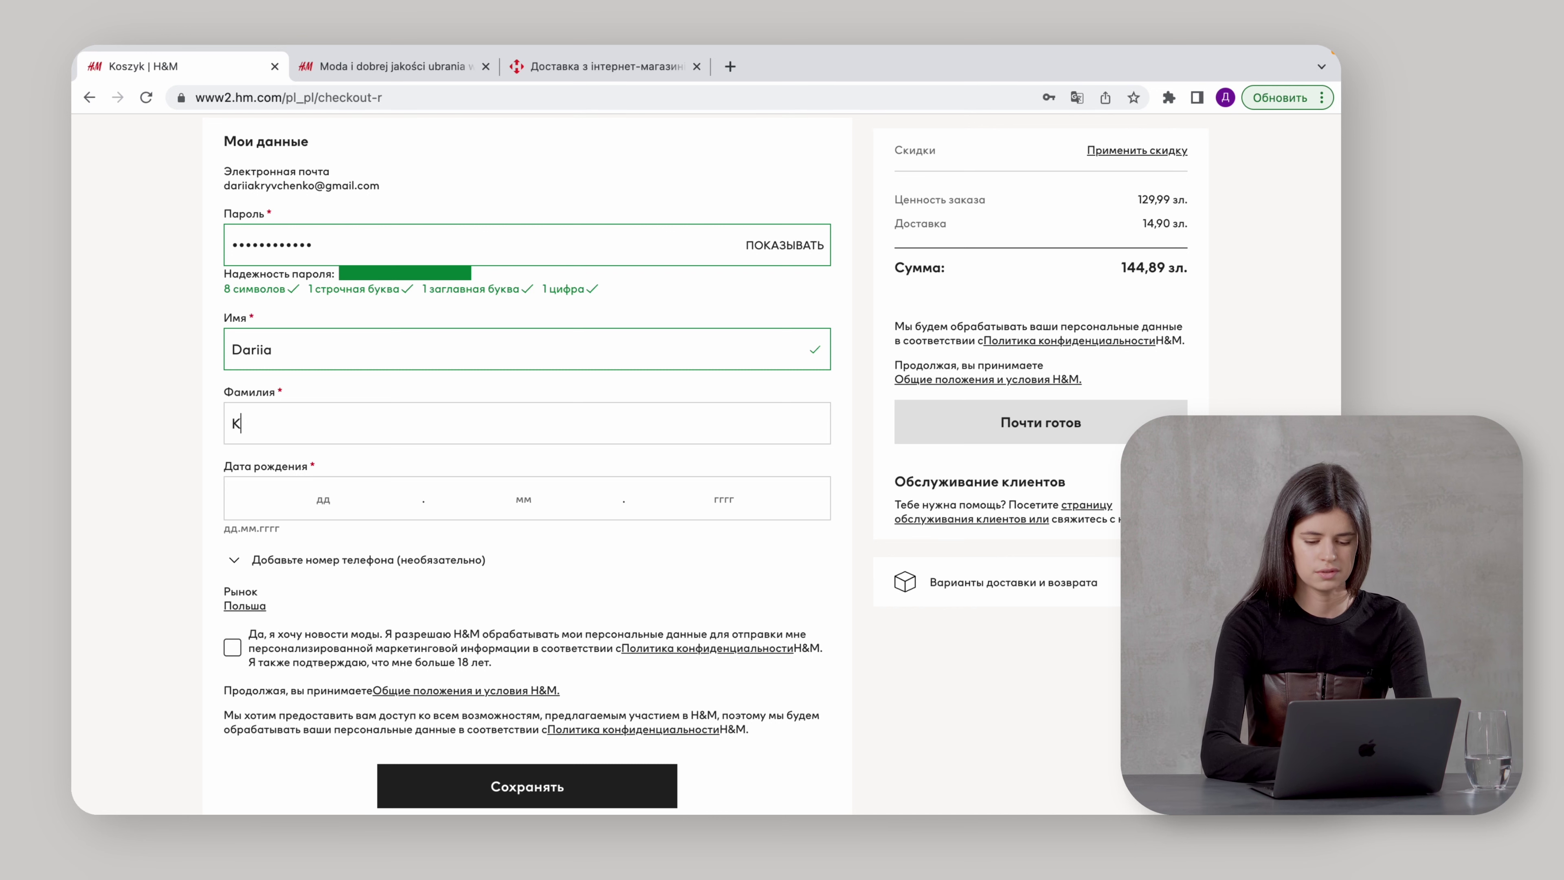
# Enter the customer's date of birth, opt into fashion news, and save the details.
pyautogui.click(254, 499)
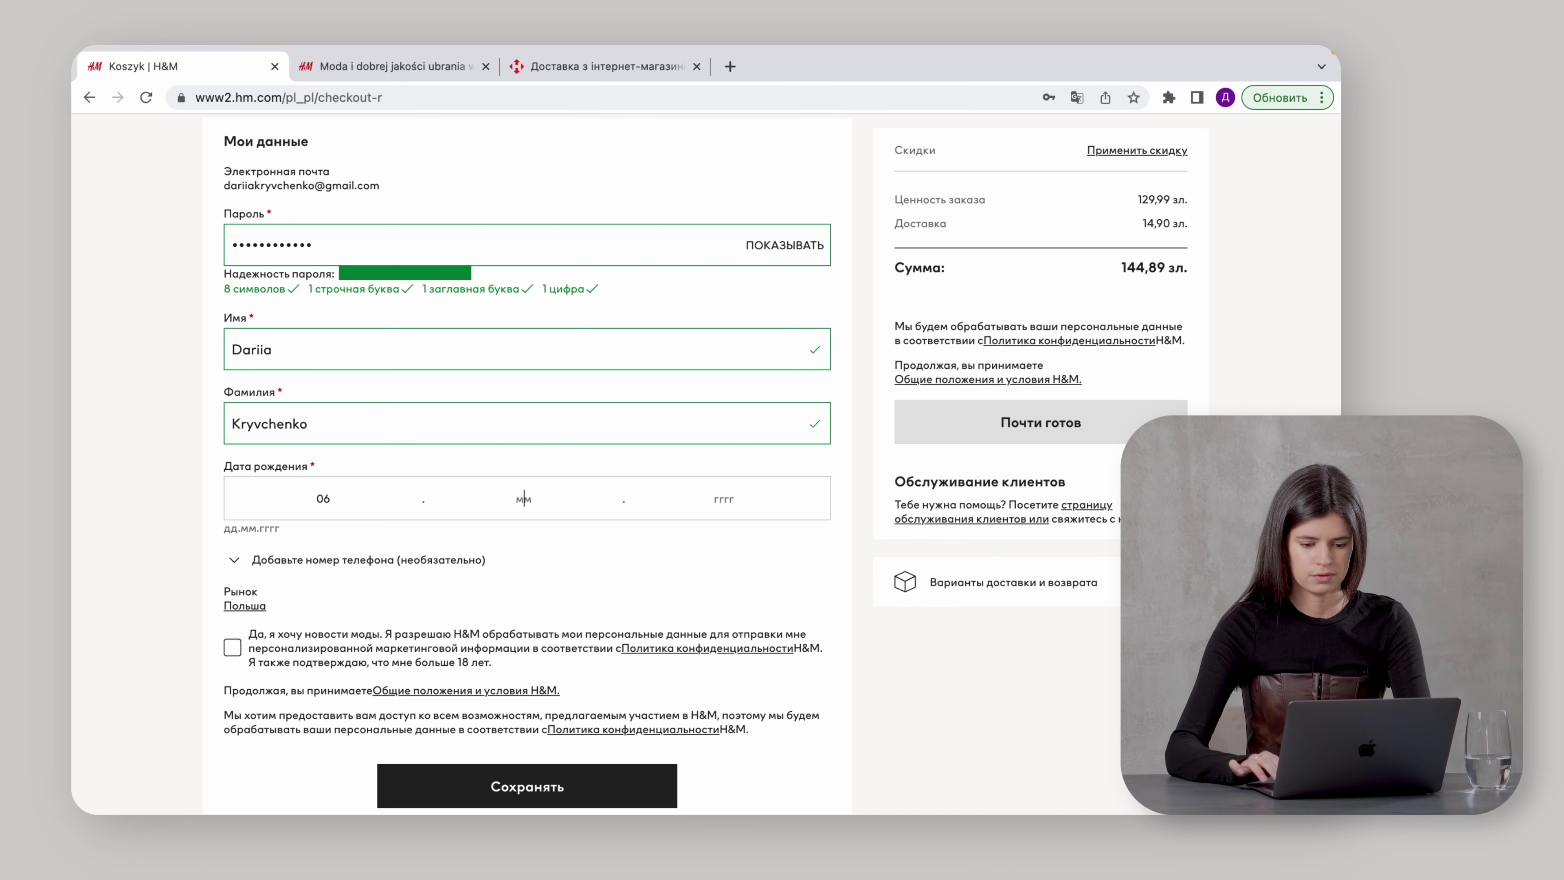
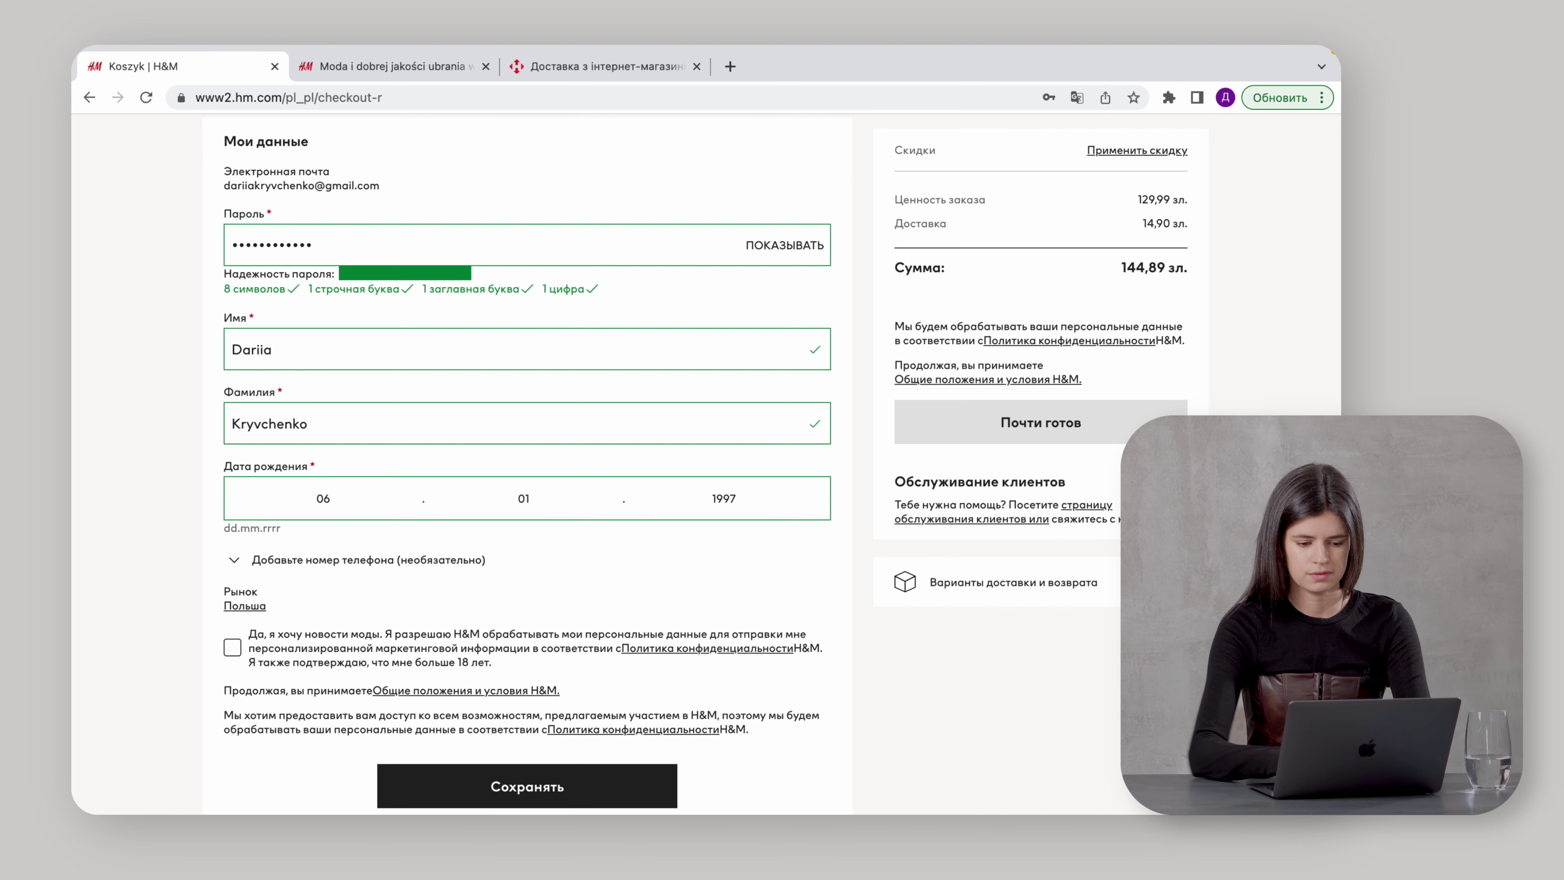
pyautogui.click(232, 647)
pyautogui.click(461, 787)
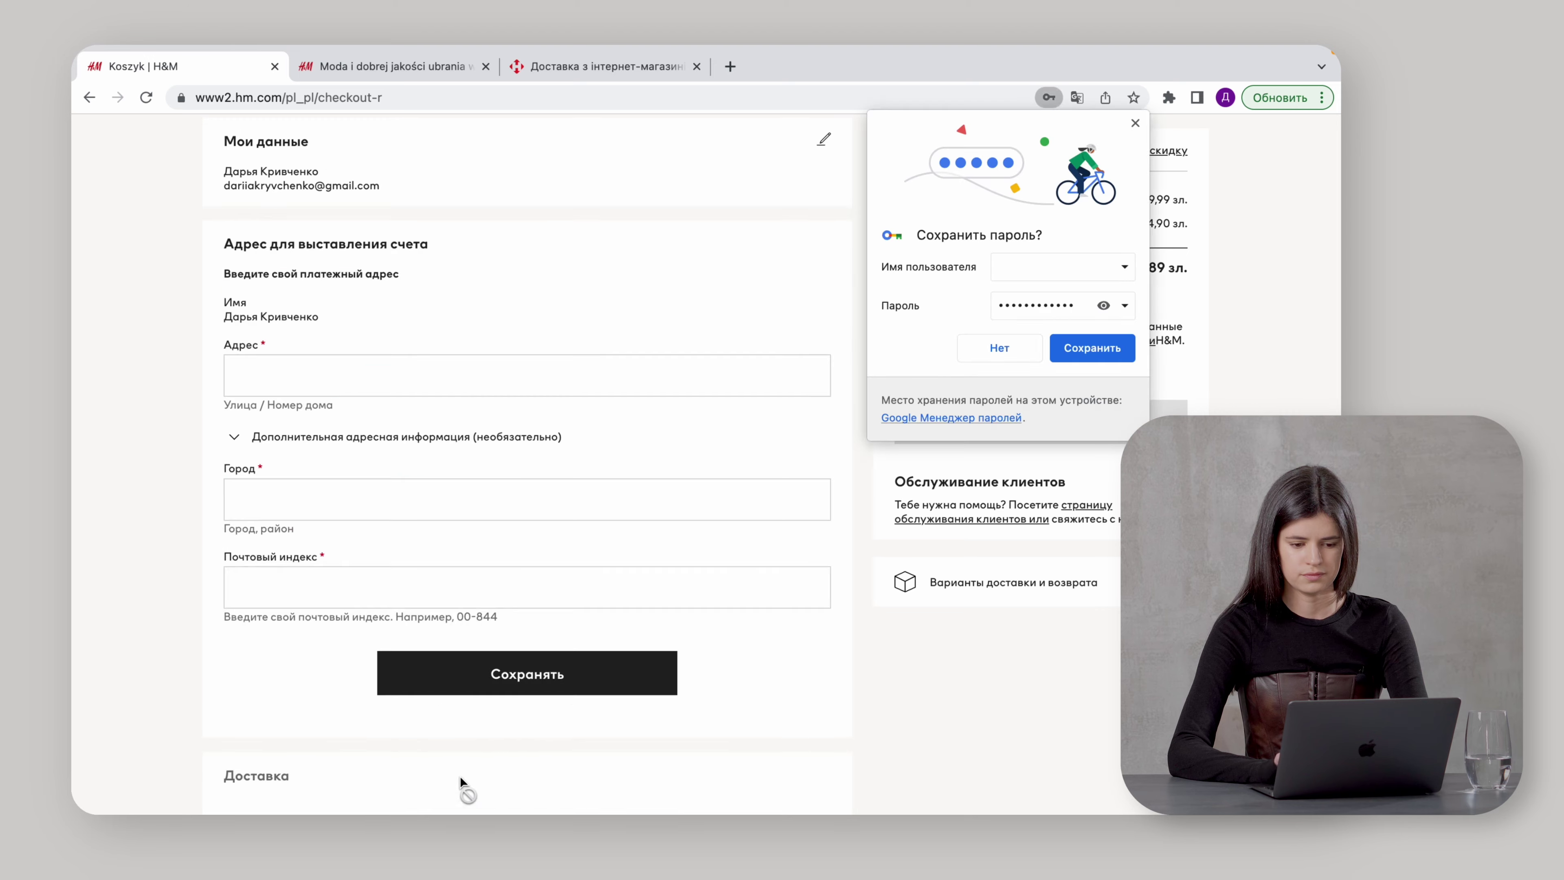
# Decline Chrome's offer to save the password.
pyautogui.scroll(3, 478, 433)
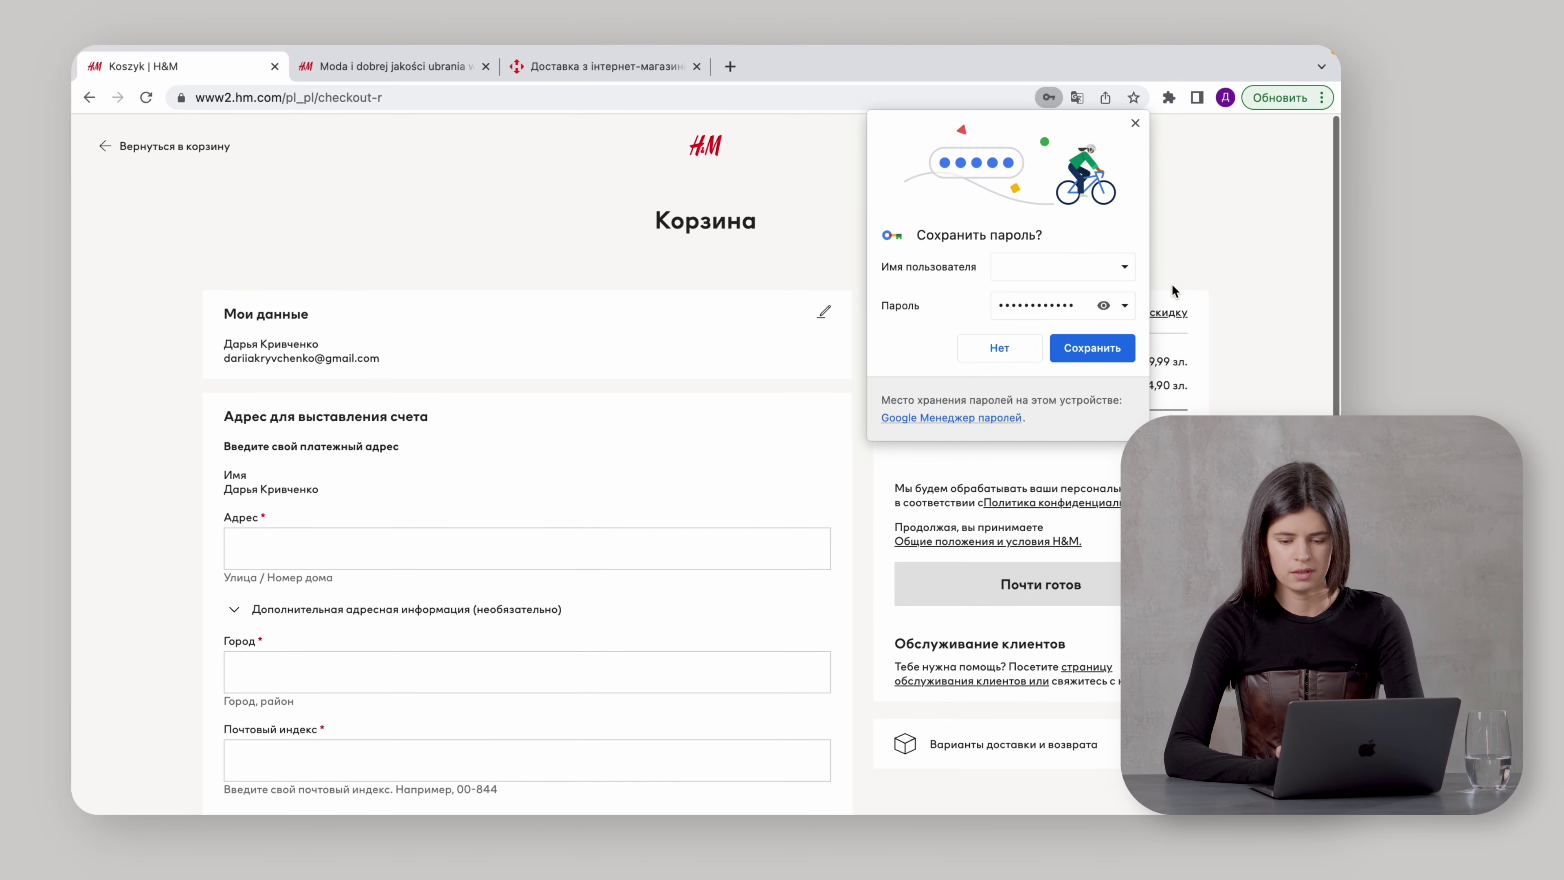
pyautogui.click(1019, 345)
pyautogui.scroll(-2, 698, 471)
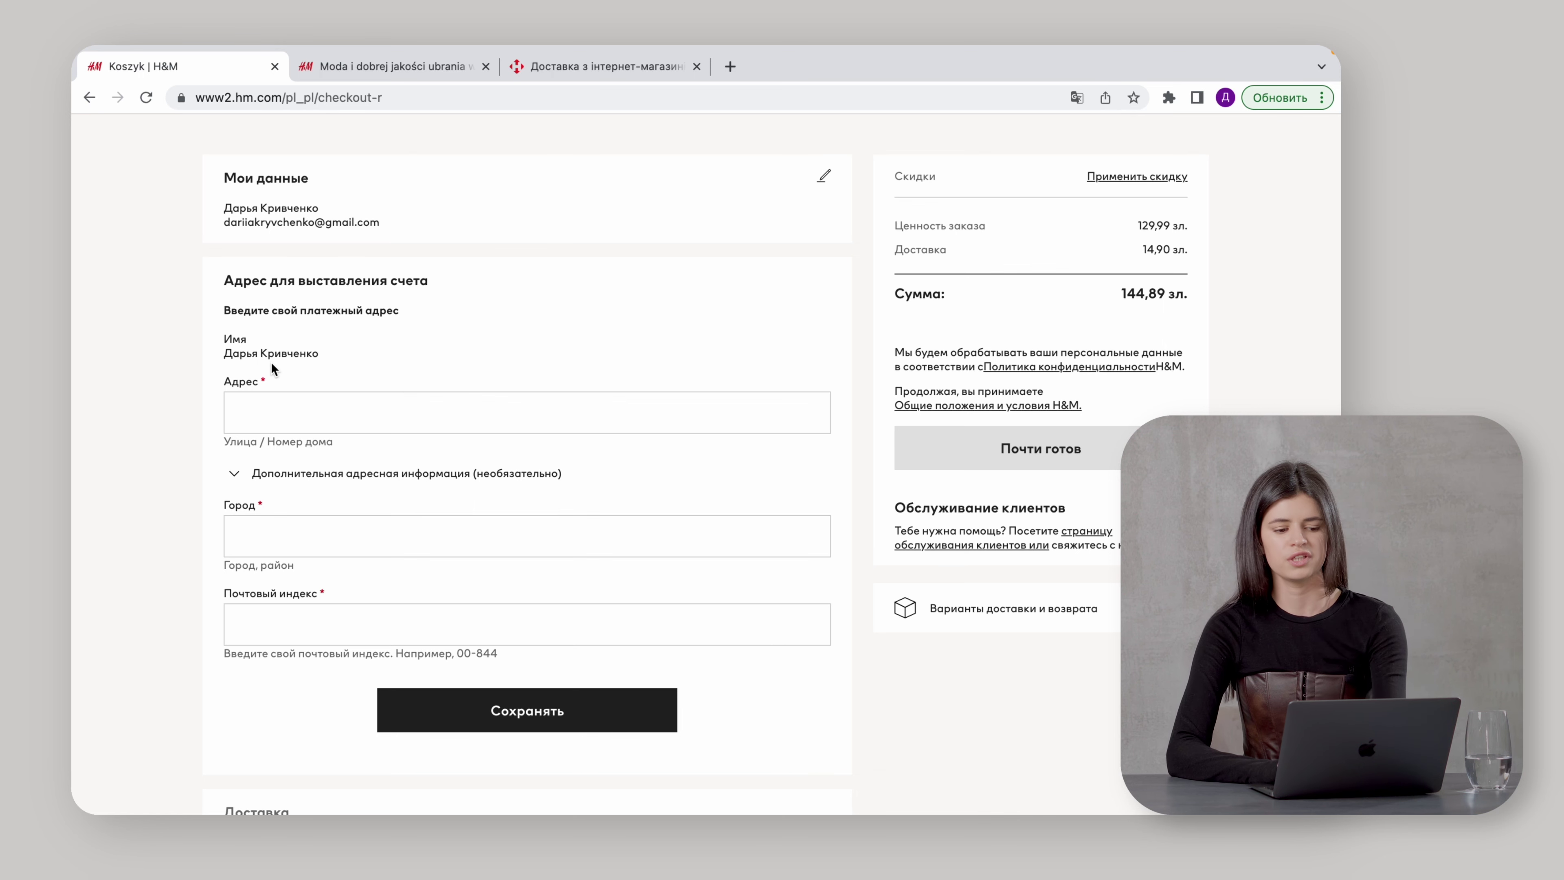
pyautogui.scroll(2, 273, 346)
# Show the checkout in original Polish, then go to the H&M homepage tab.
pyautogui.click(1076, 99)
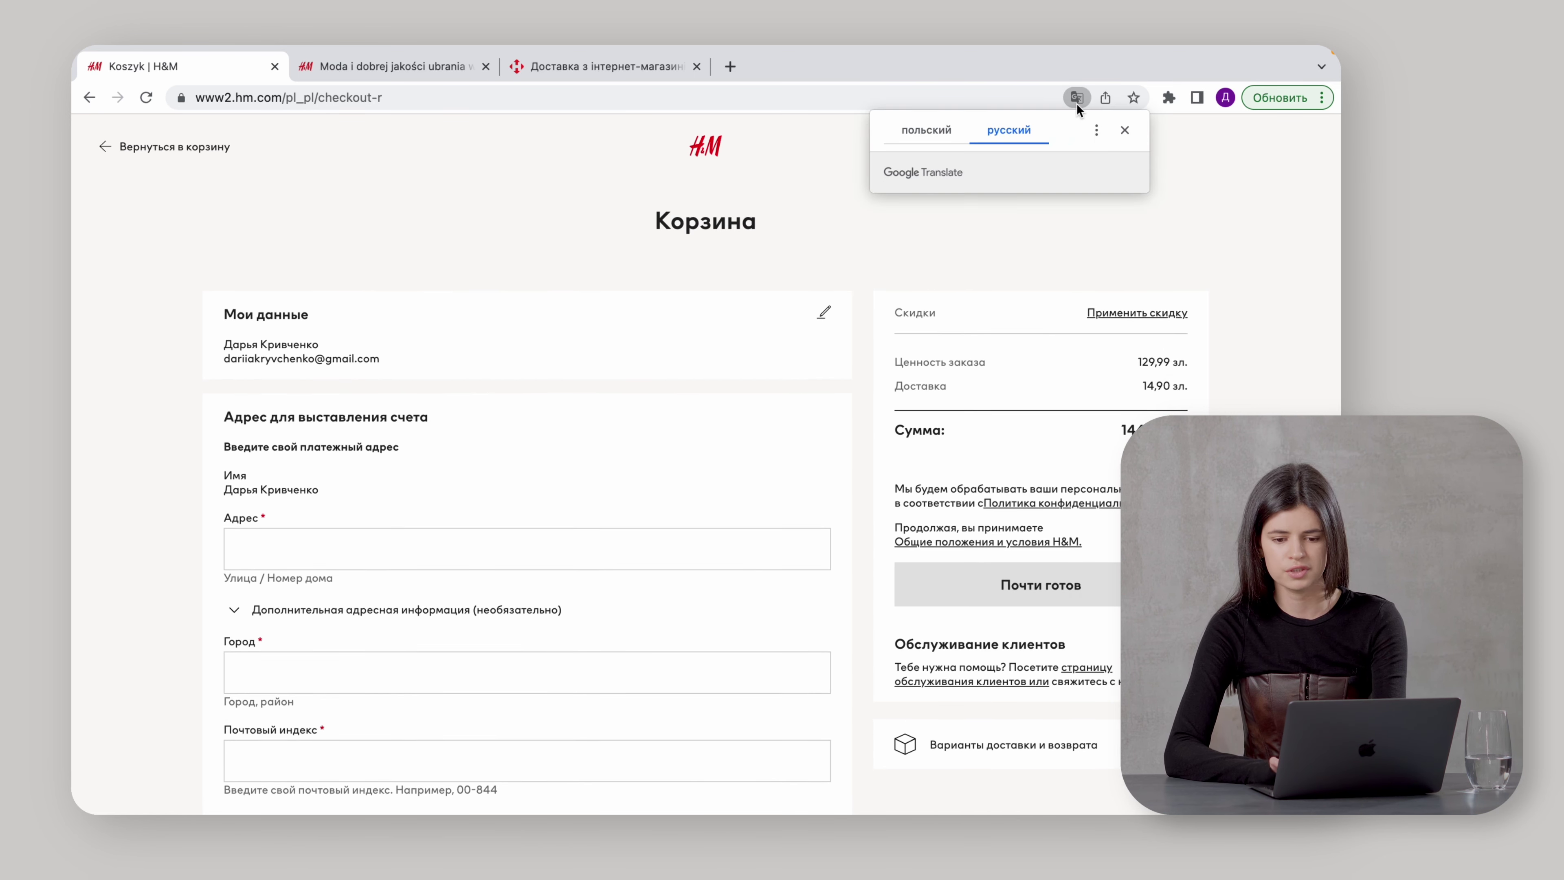
pyautogui.click(955, 131)
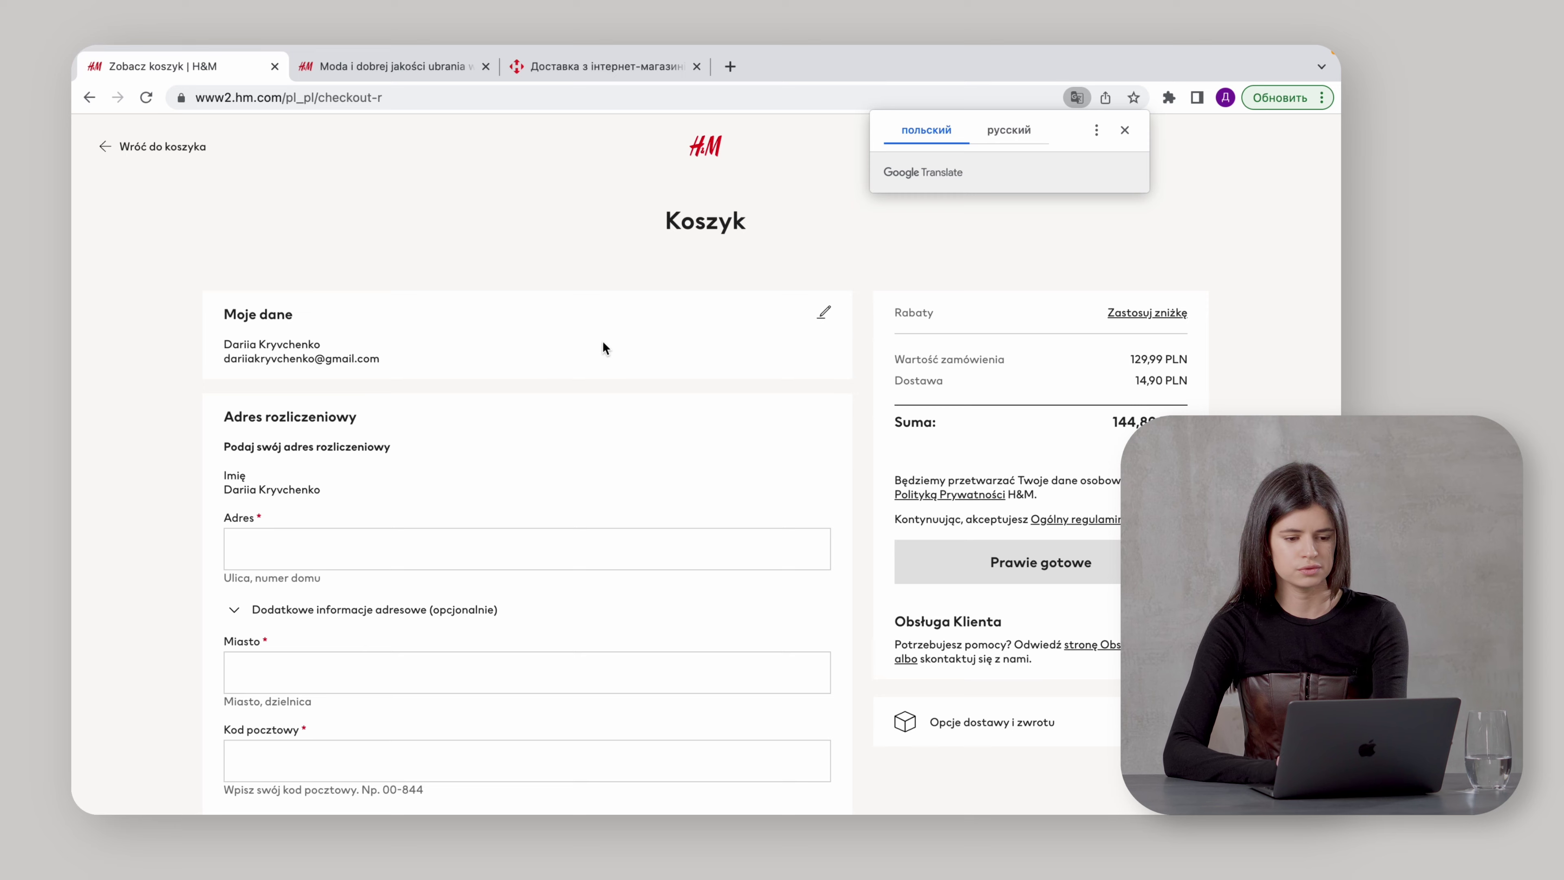
pyautogui.scroll(-1, 603, 348)
pyautogui.click(447, 68)
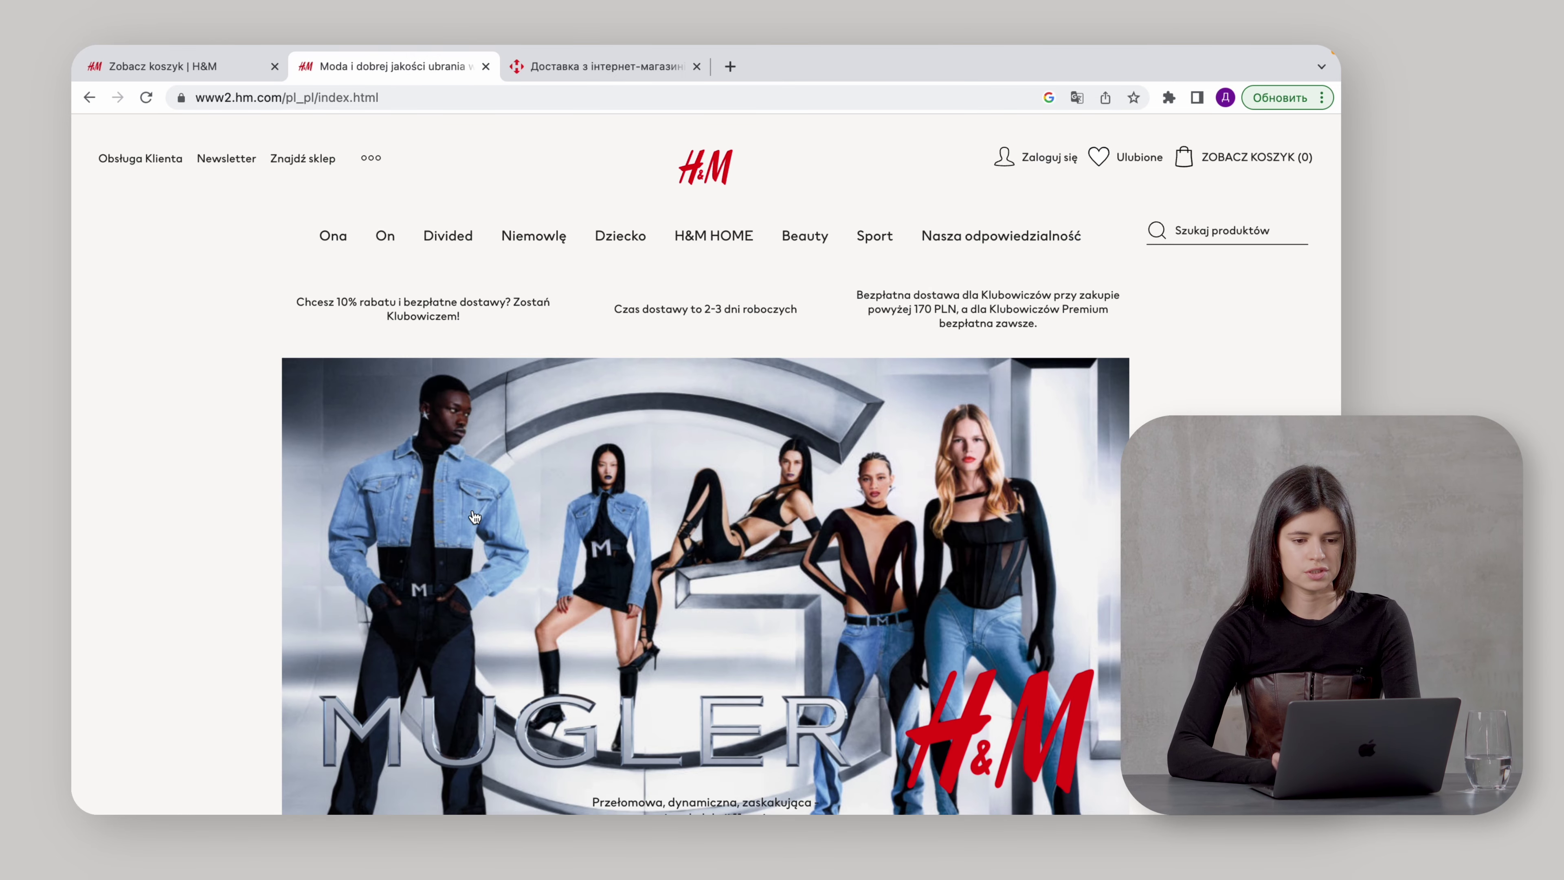
# Close the H&M homepage tab and copy the ul. Strefowa 5 street address from NP Shopping.
pyautogui.click(486, 66)
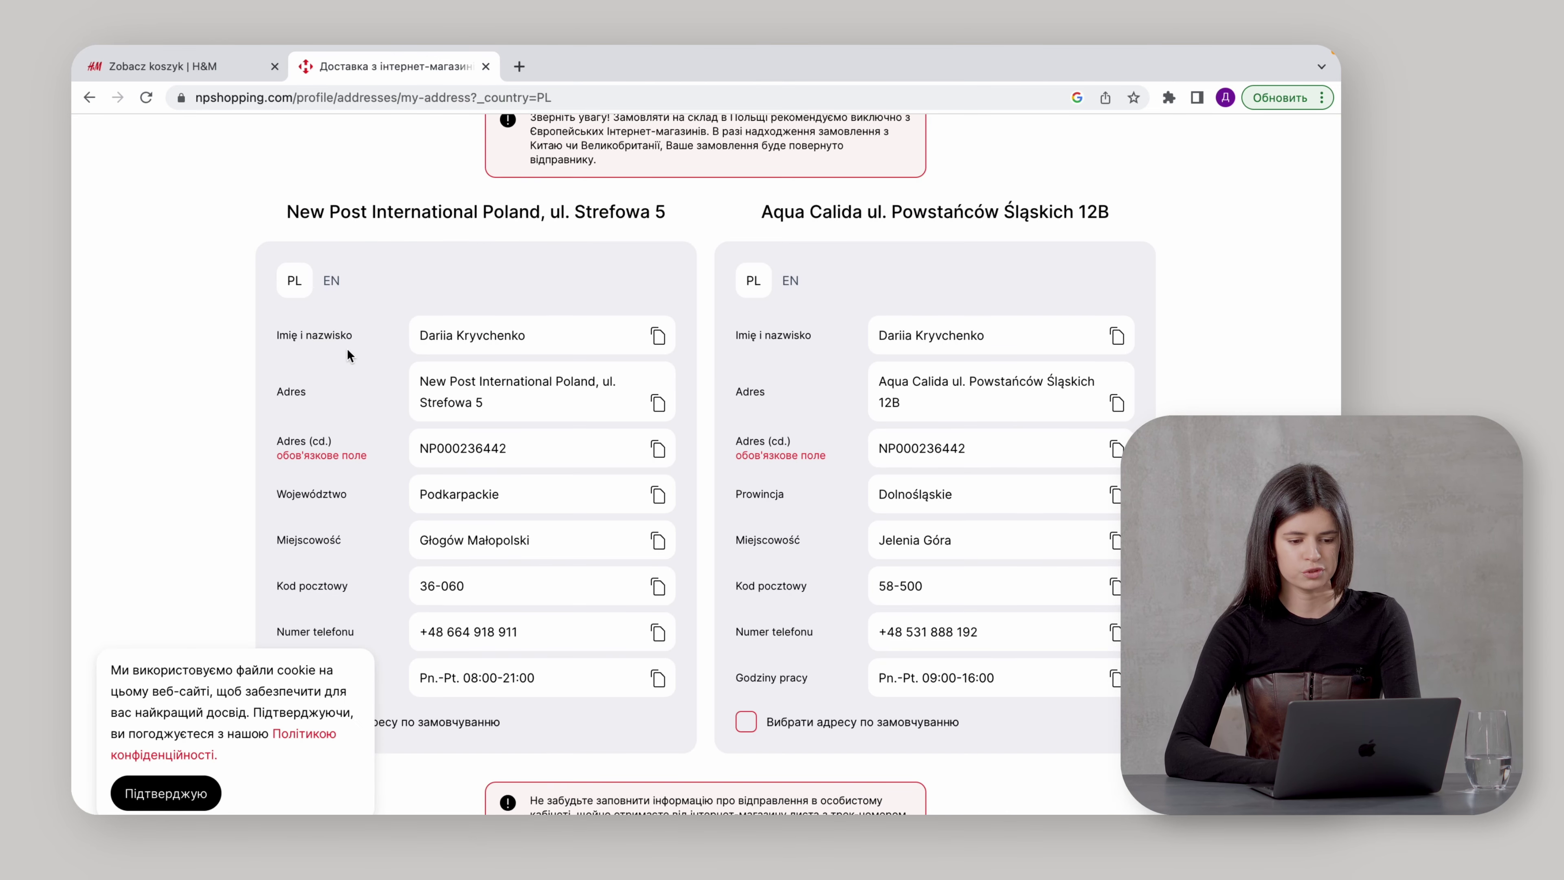
pyautogui.scroll(-1, 348, 356)
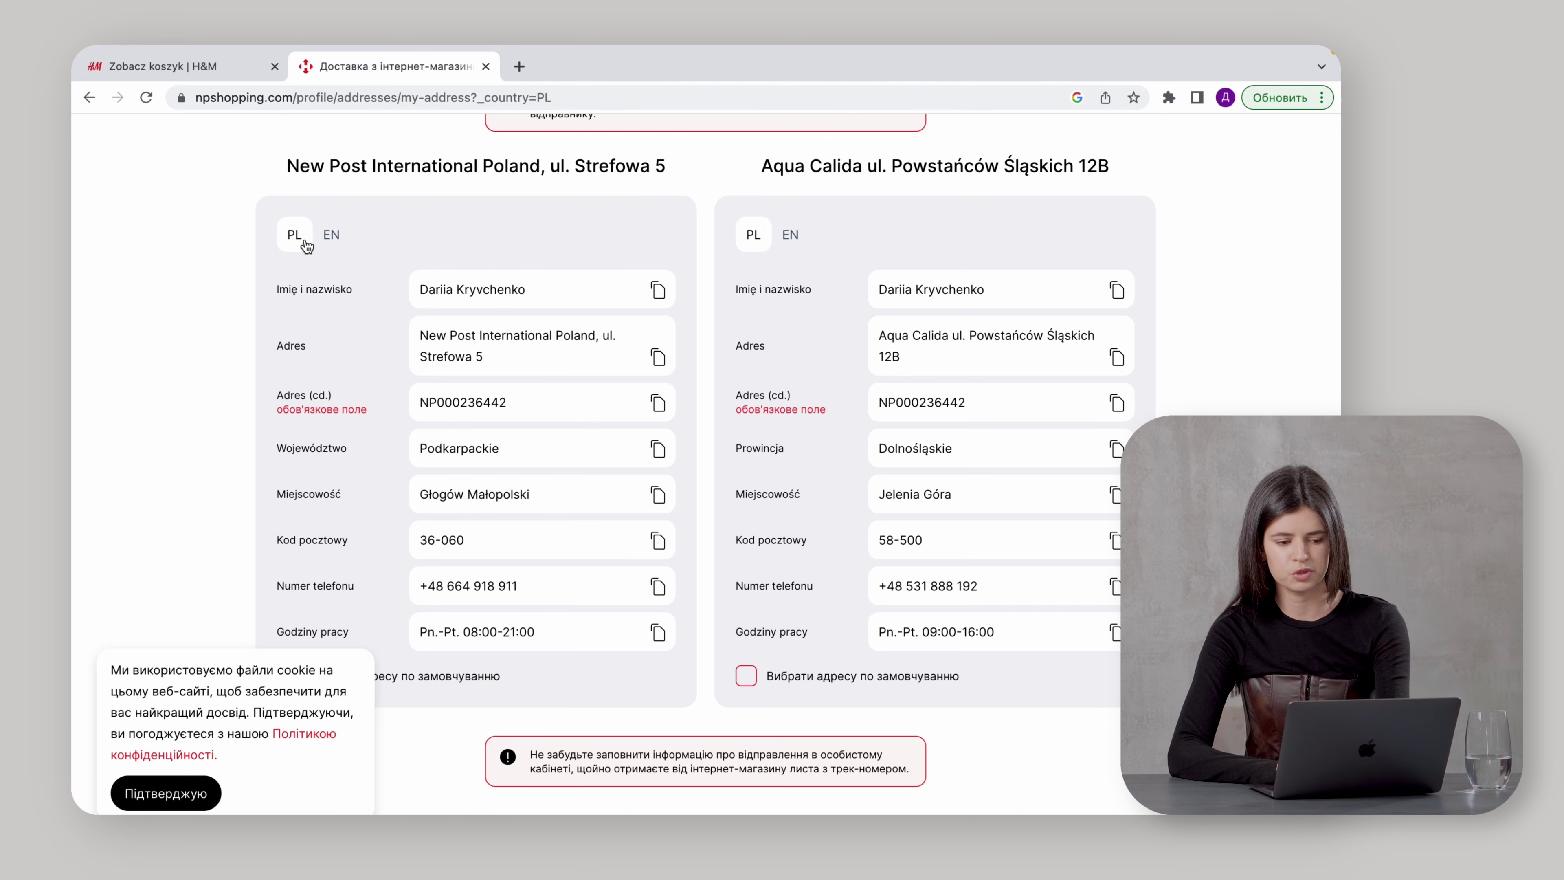
pyautogui.click(331, 236)
pyautogui.click(296, 237)
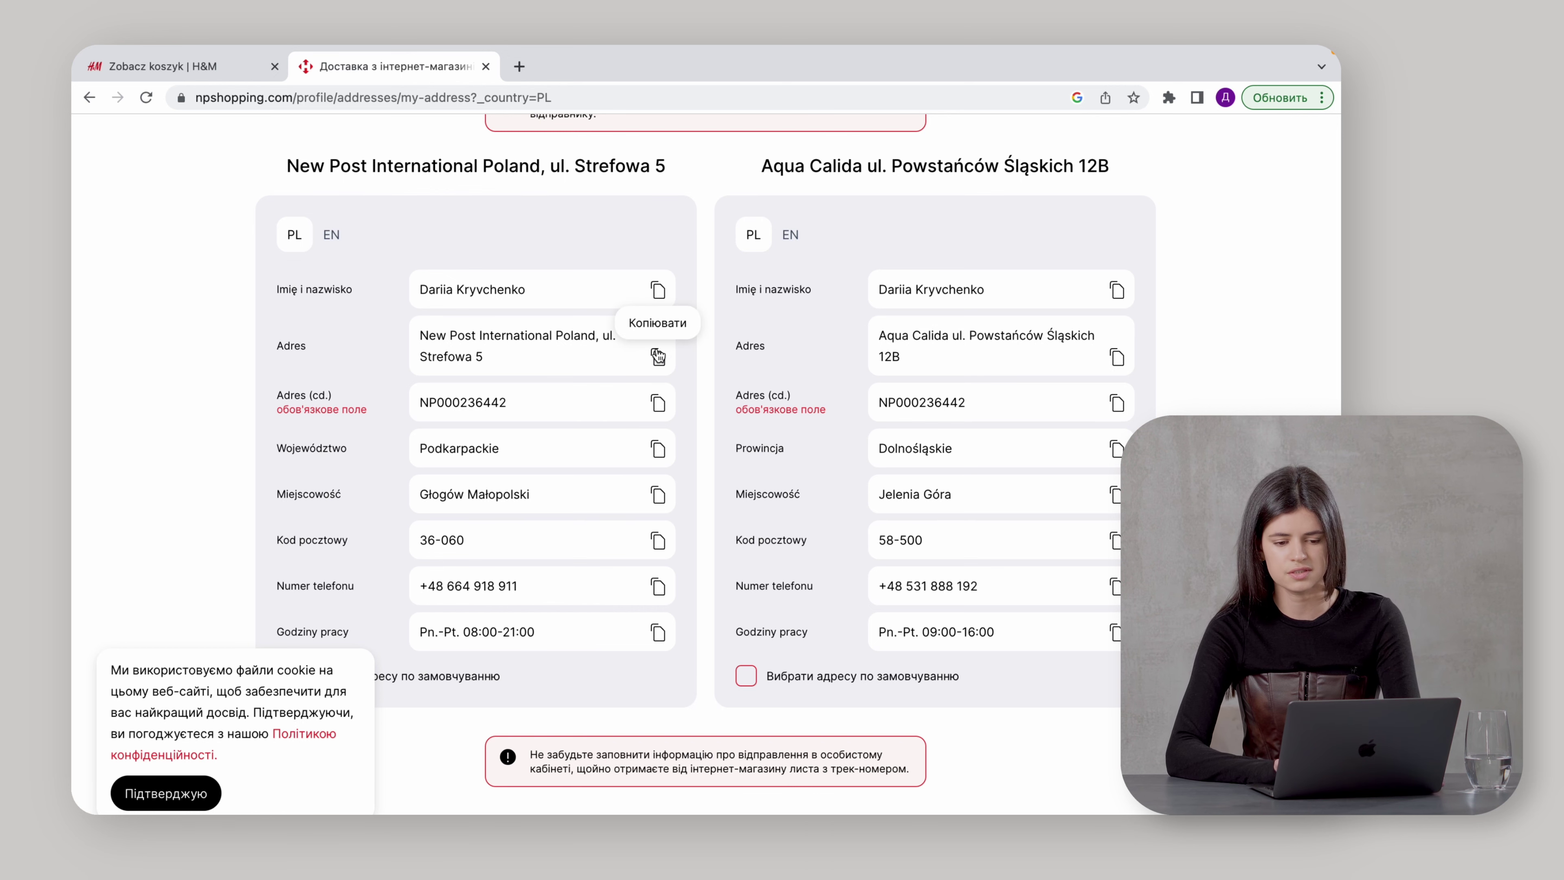
pyautogui.click(659, 357)
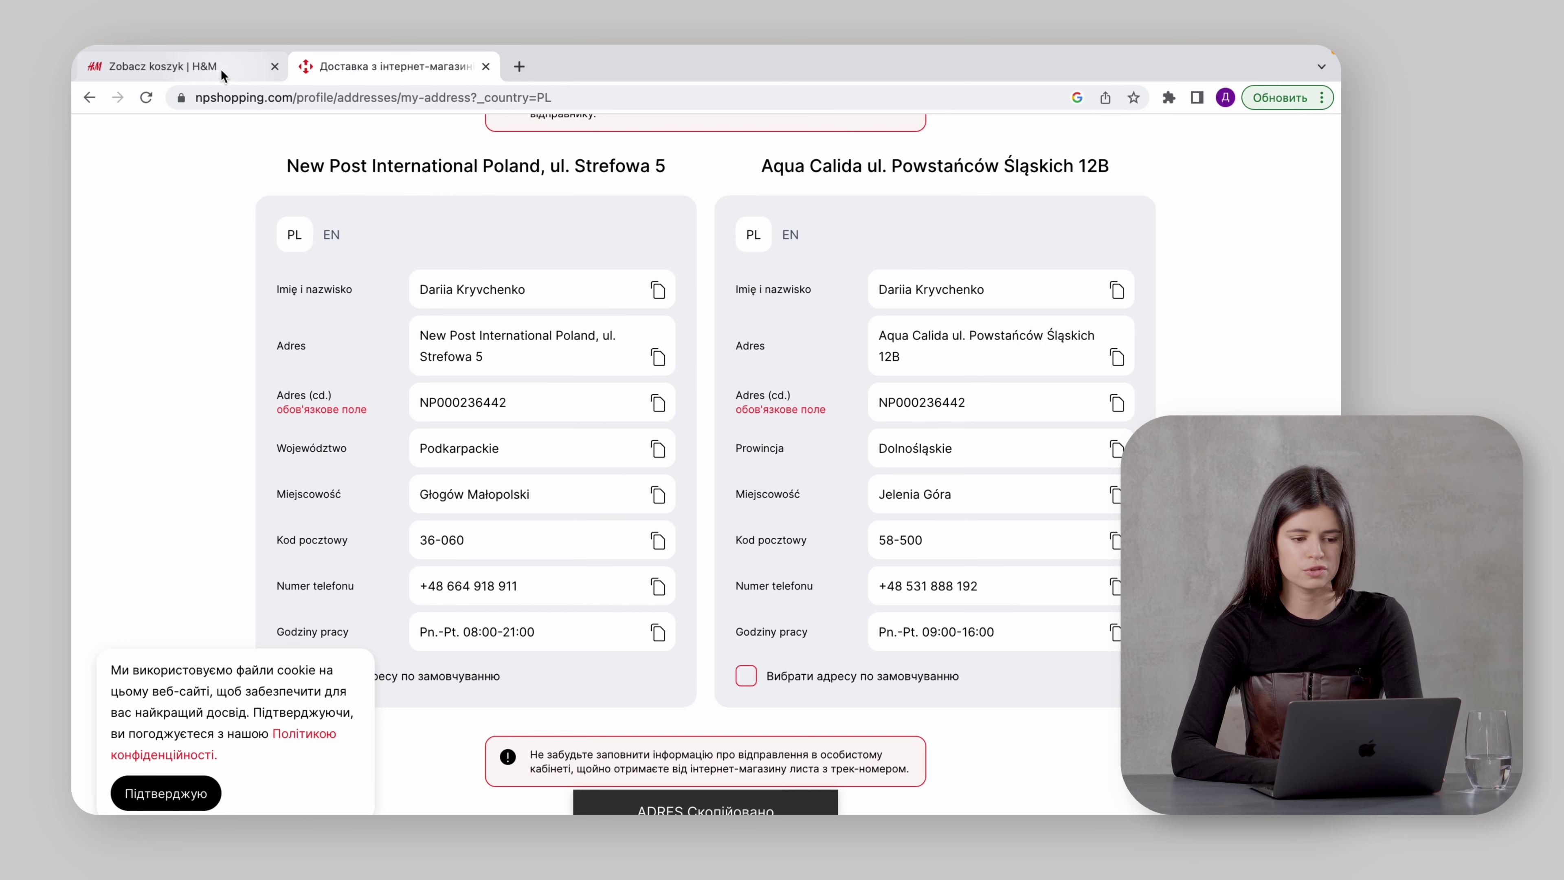
# Paste the street address into H&M's Adres field, then return to NP Shopping.
pyautogui.hotkey('ctrl', 'shift', 'Tab')
pyautogui.press('super+v')
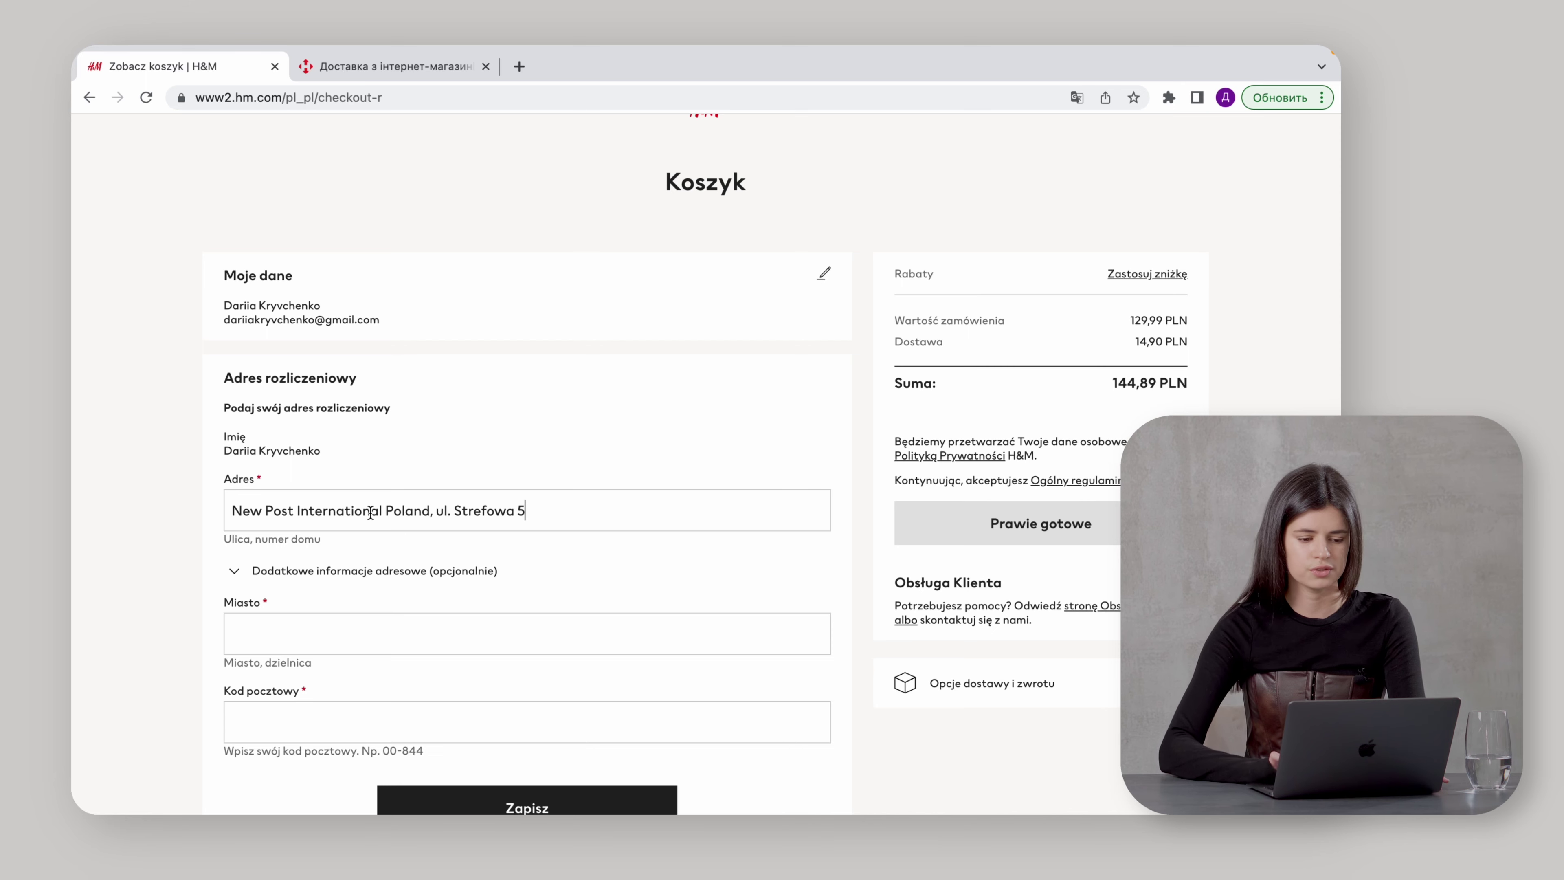
pyautogui.scroll(-3, 370, 431)
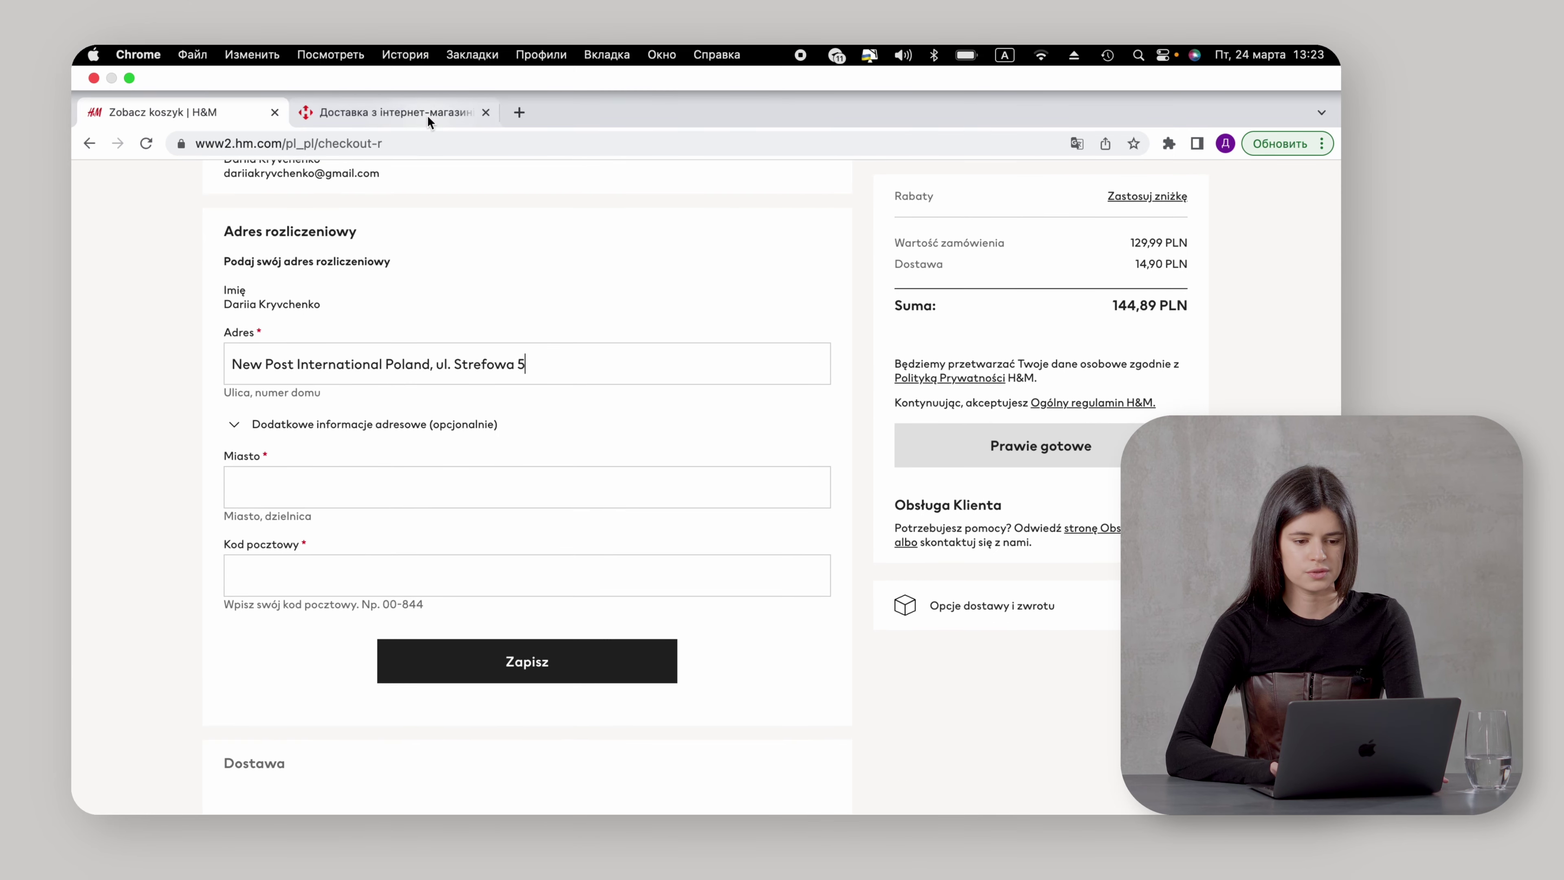
pyautogui.click(428, 114)
# Copy the town Głogów Małopolski and paste it into H&M's Miasto field.
pyautogui.scroll(-1, 490, 462)
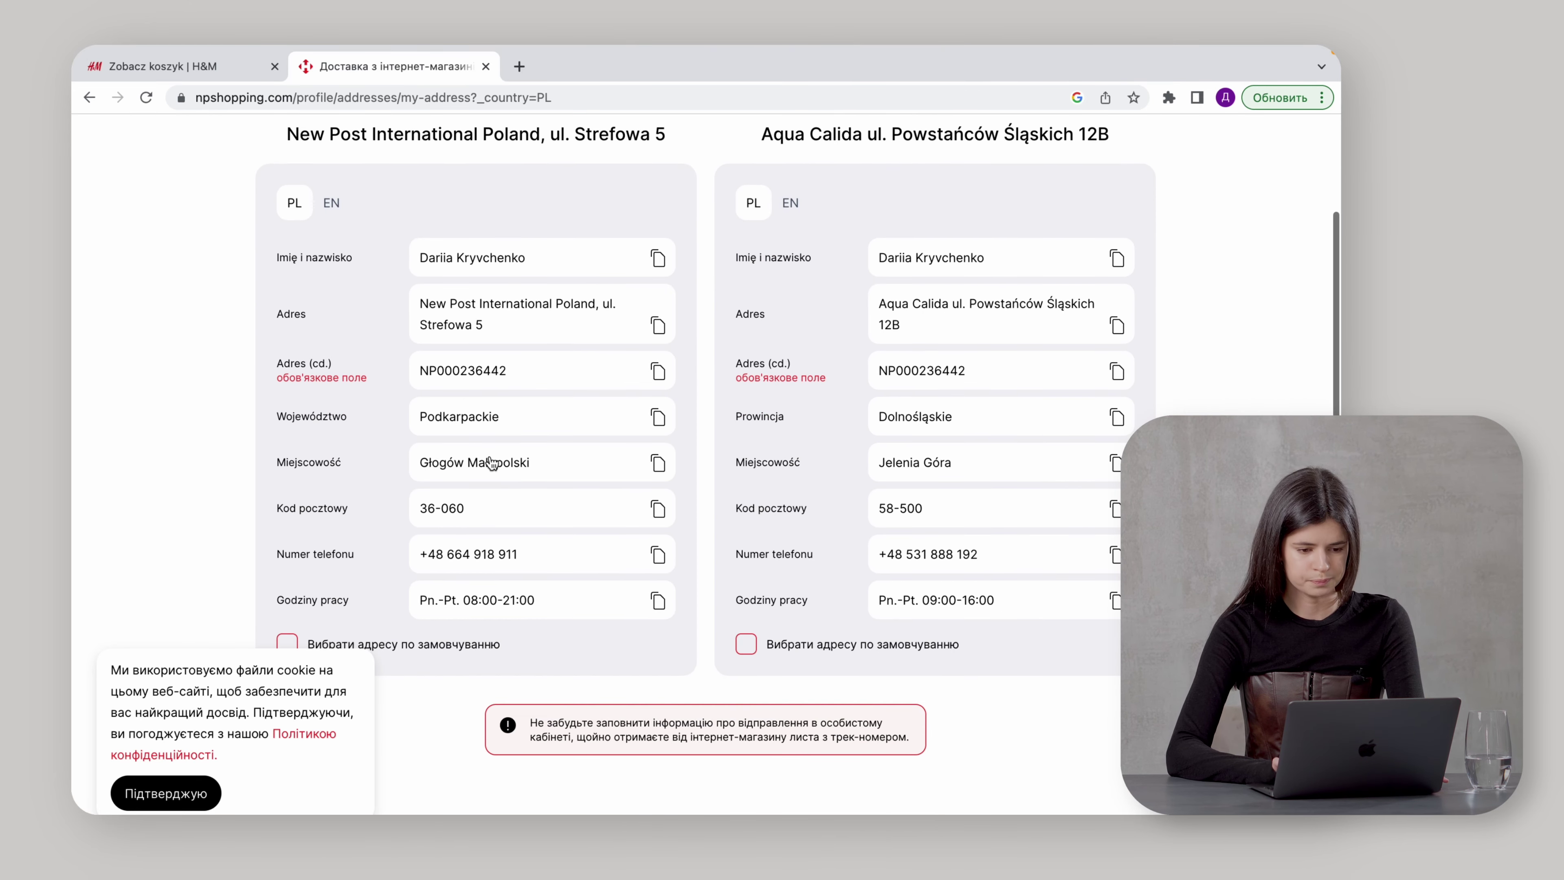
pyautogui.click(331, 204)
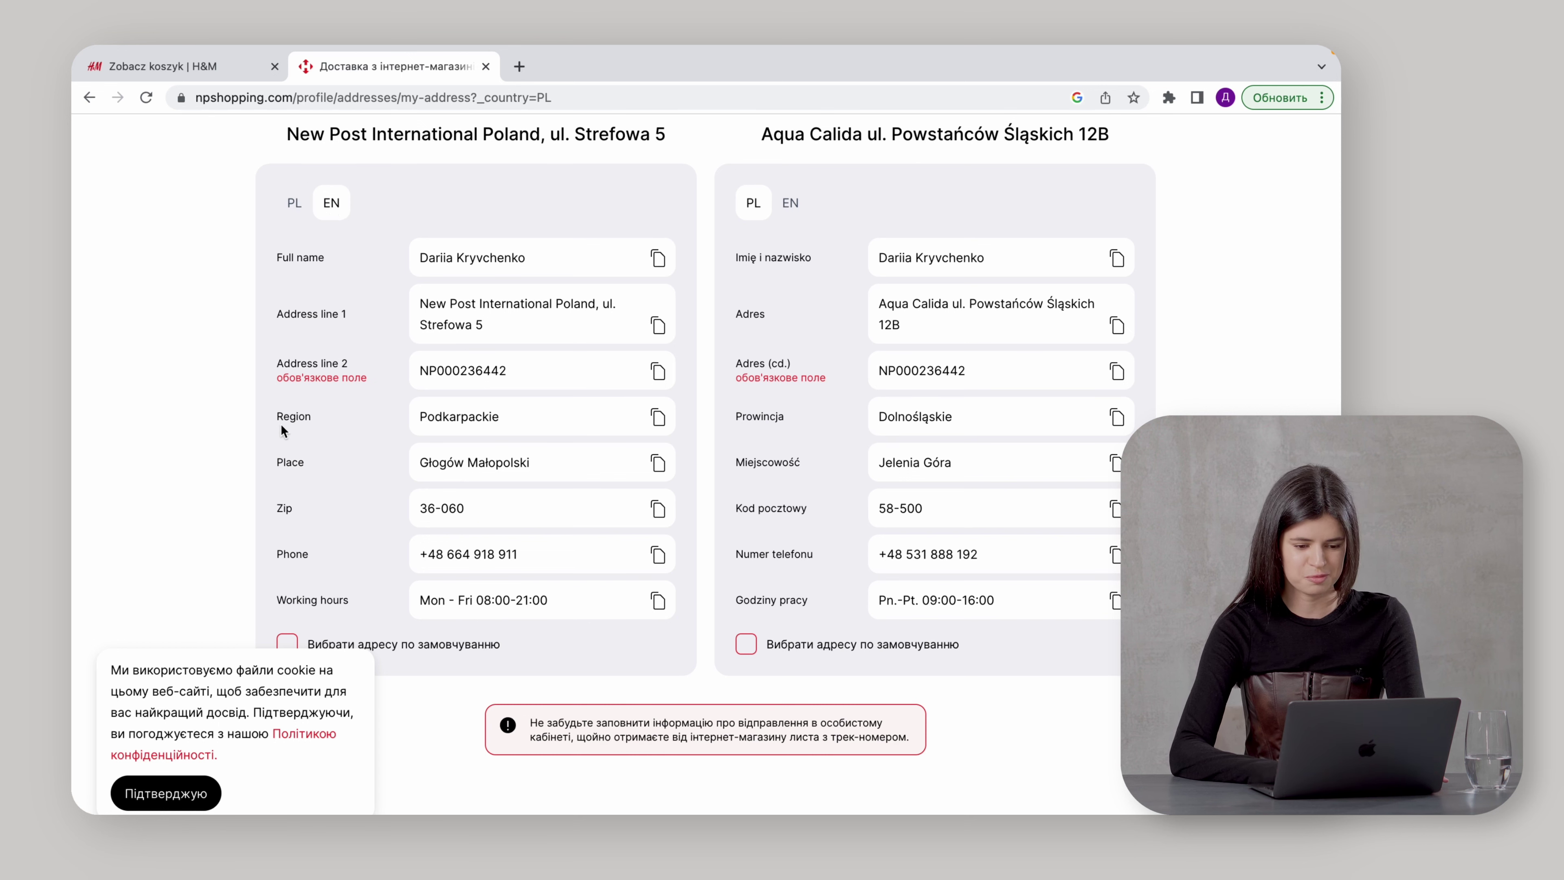
pyautogui.click(294, 203)
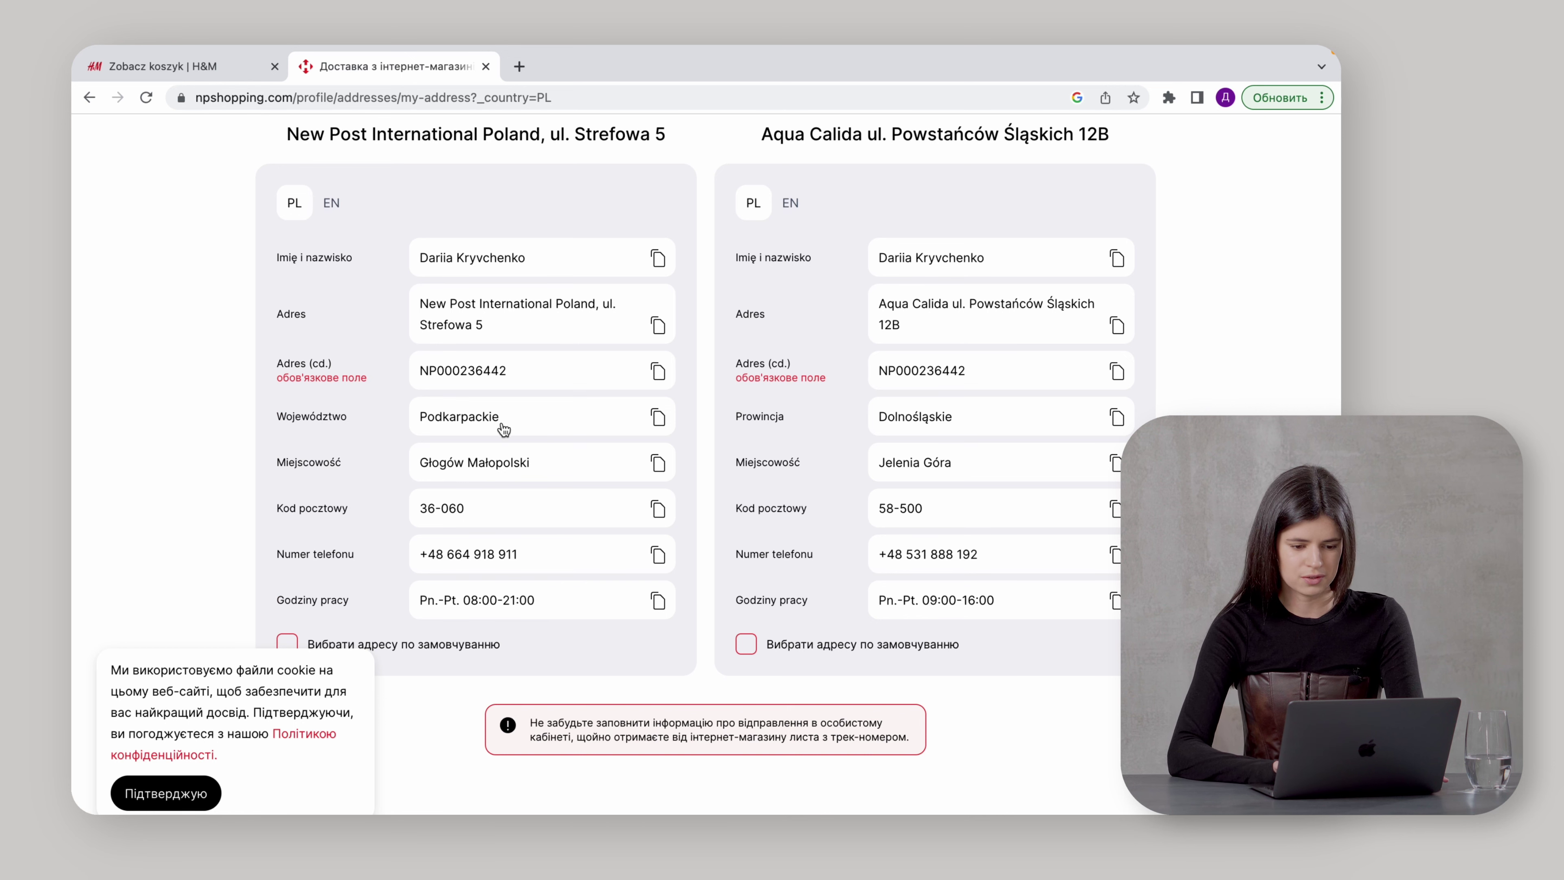
pyautogui.click(658, 475)
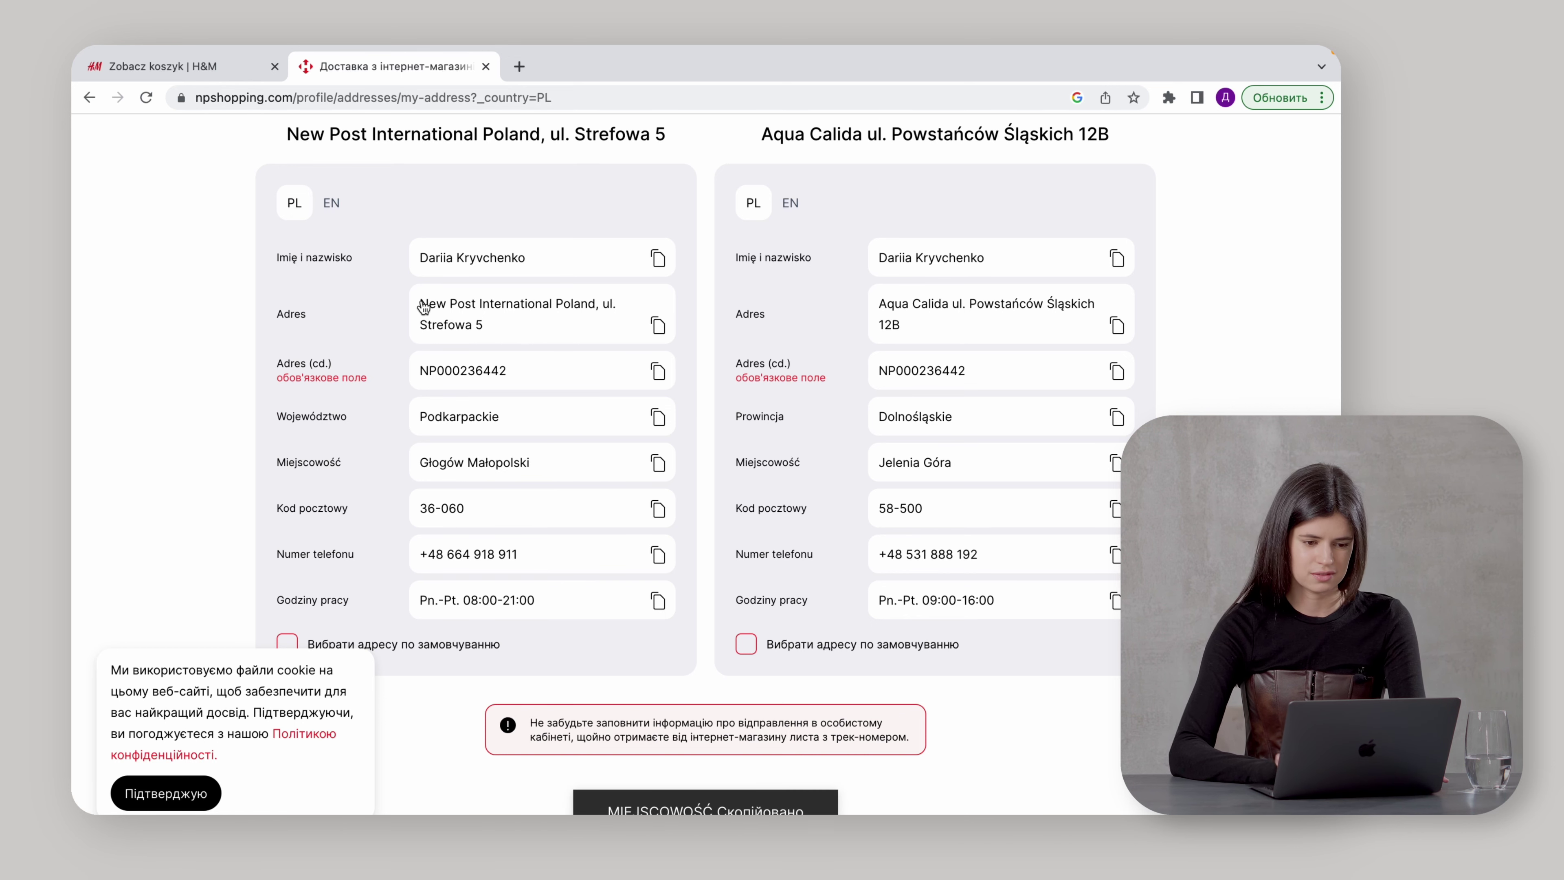
pyautogui.click(244, 105)
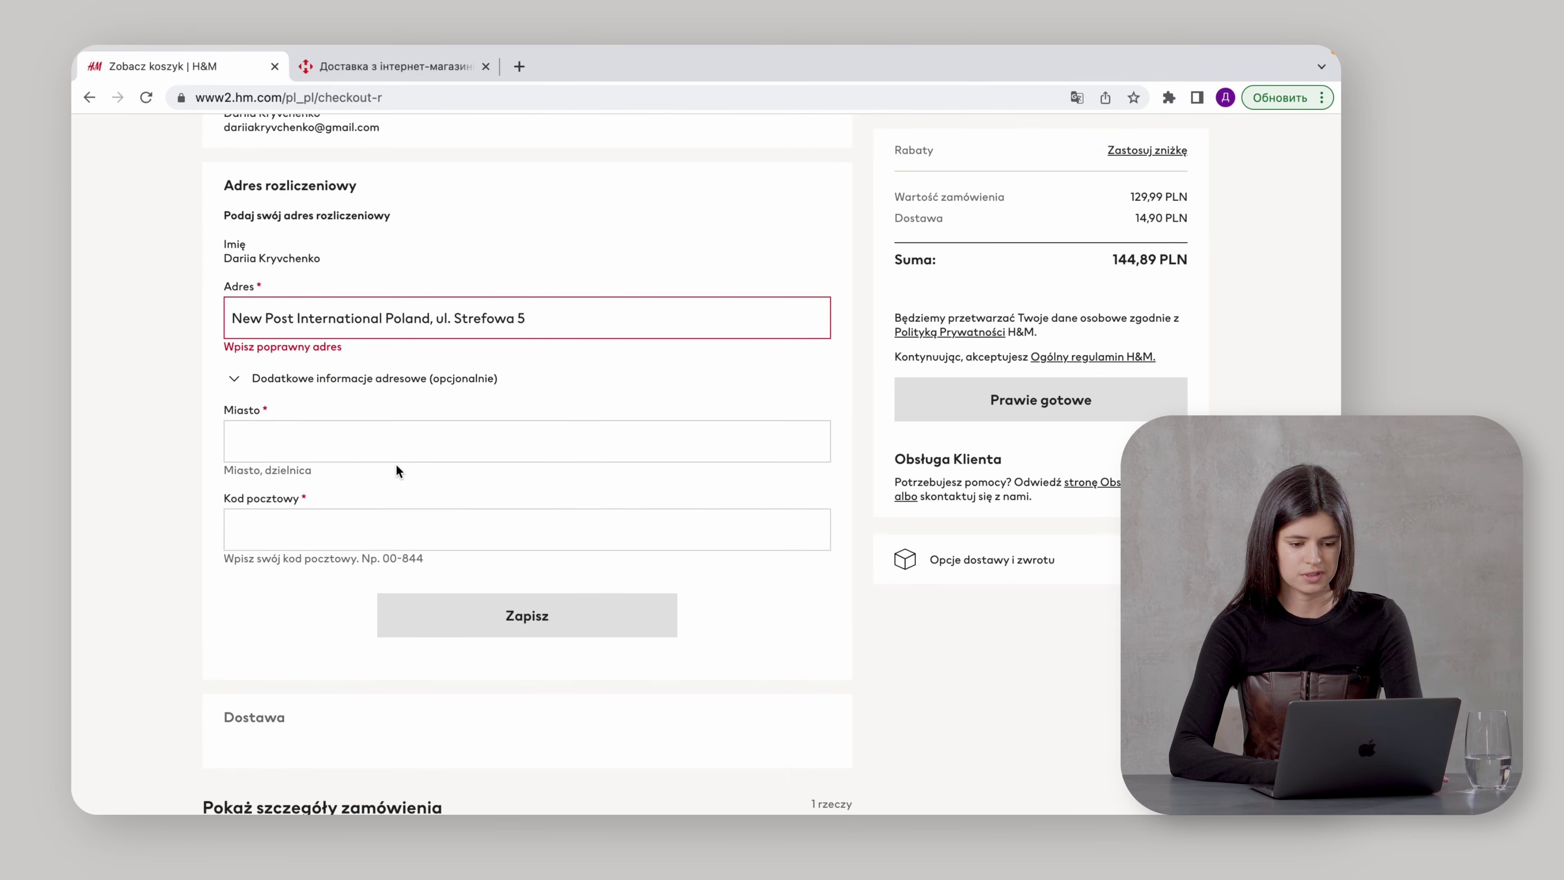
pyautogui.press('super+v')
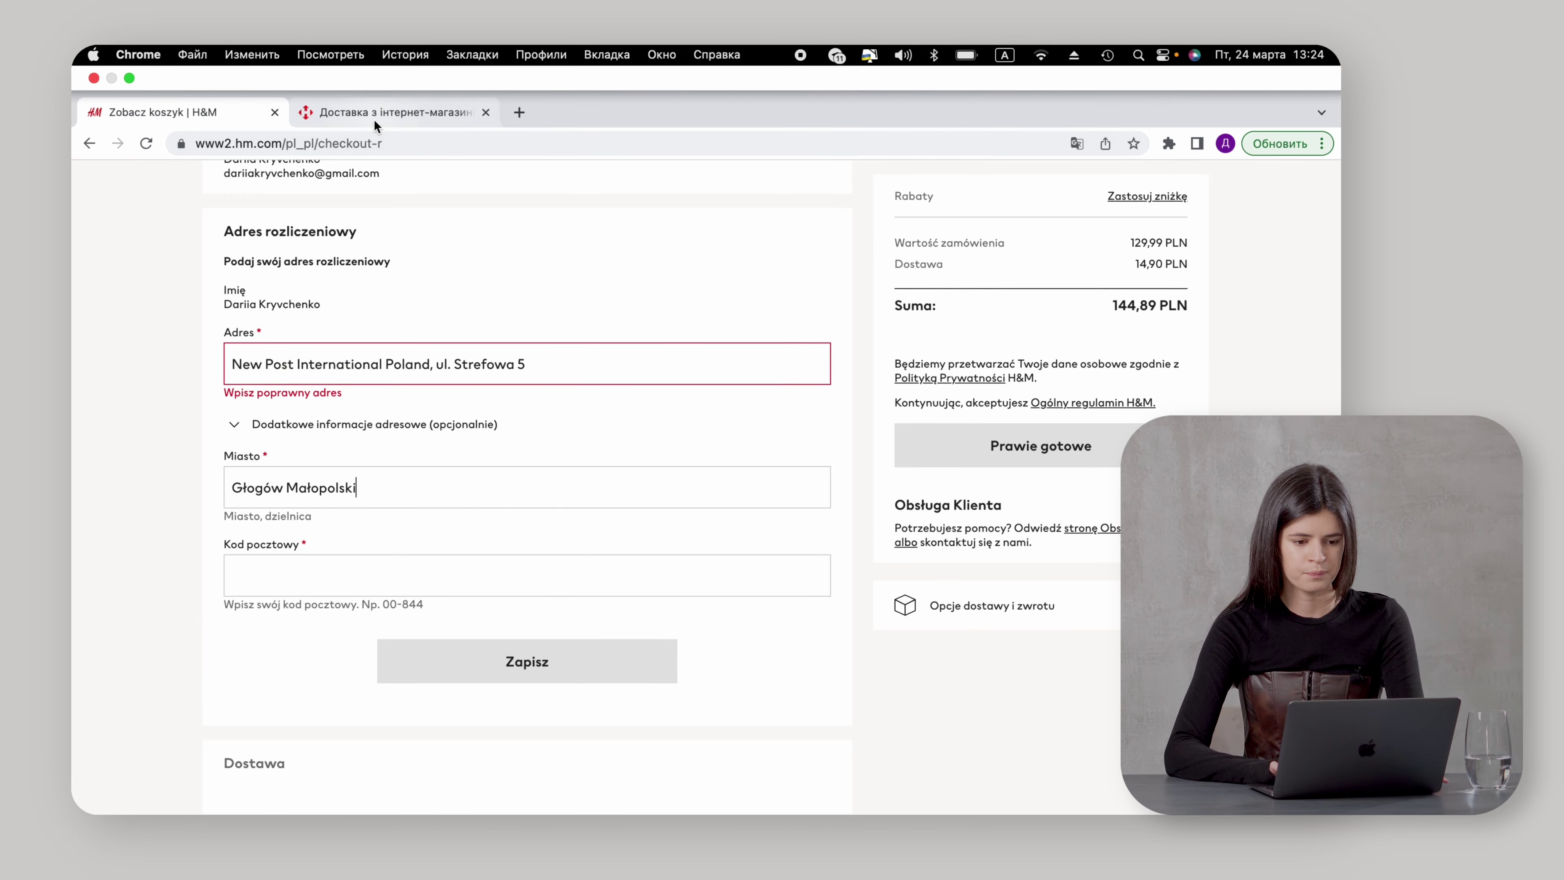
# Copy postal code 36-060 into H&M's Kod pocztowy field and save the billing address.
pyautogui.click(374, 117)
pyautogui.click(658, 508)
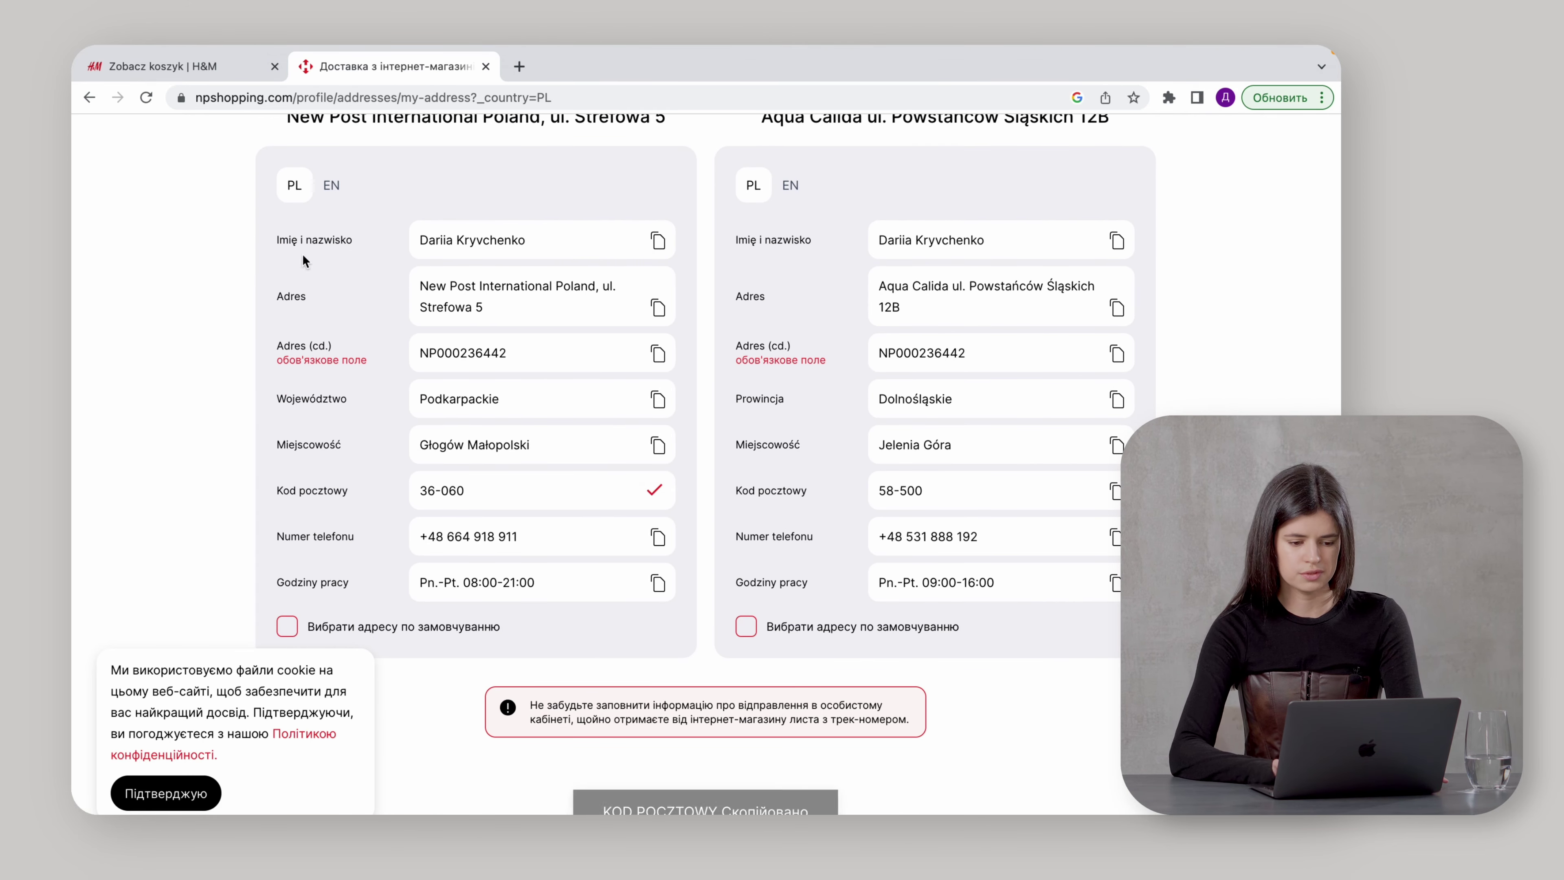
pyautogui.click(180, 111)
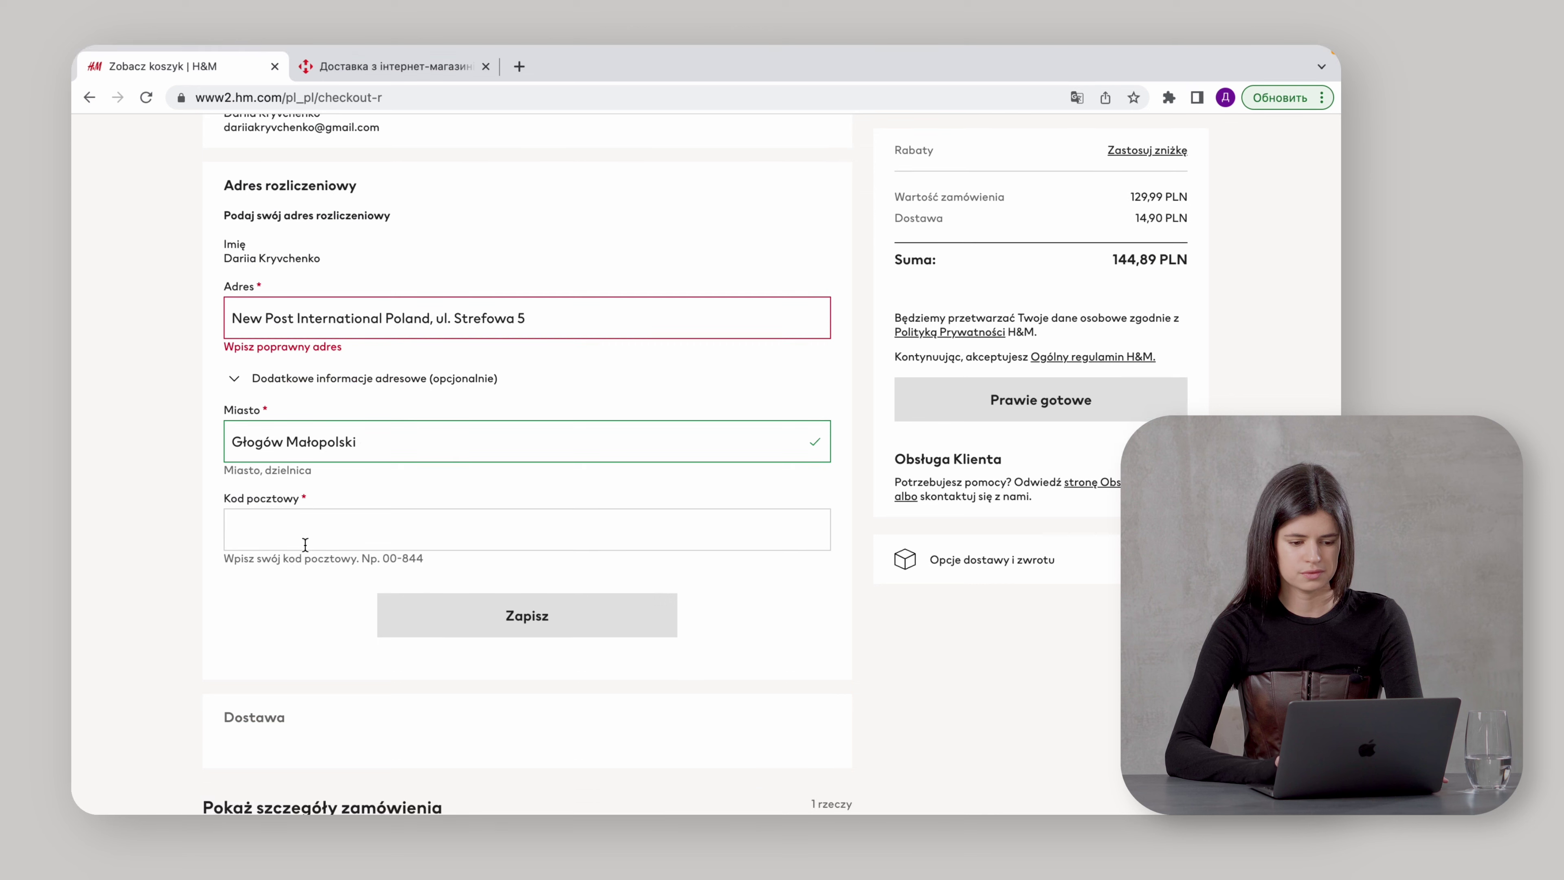
pyautogui.press('super+v')
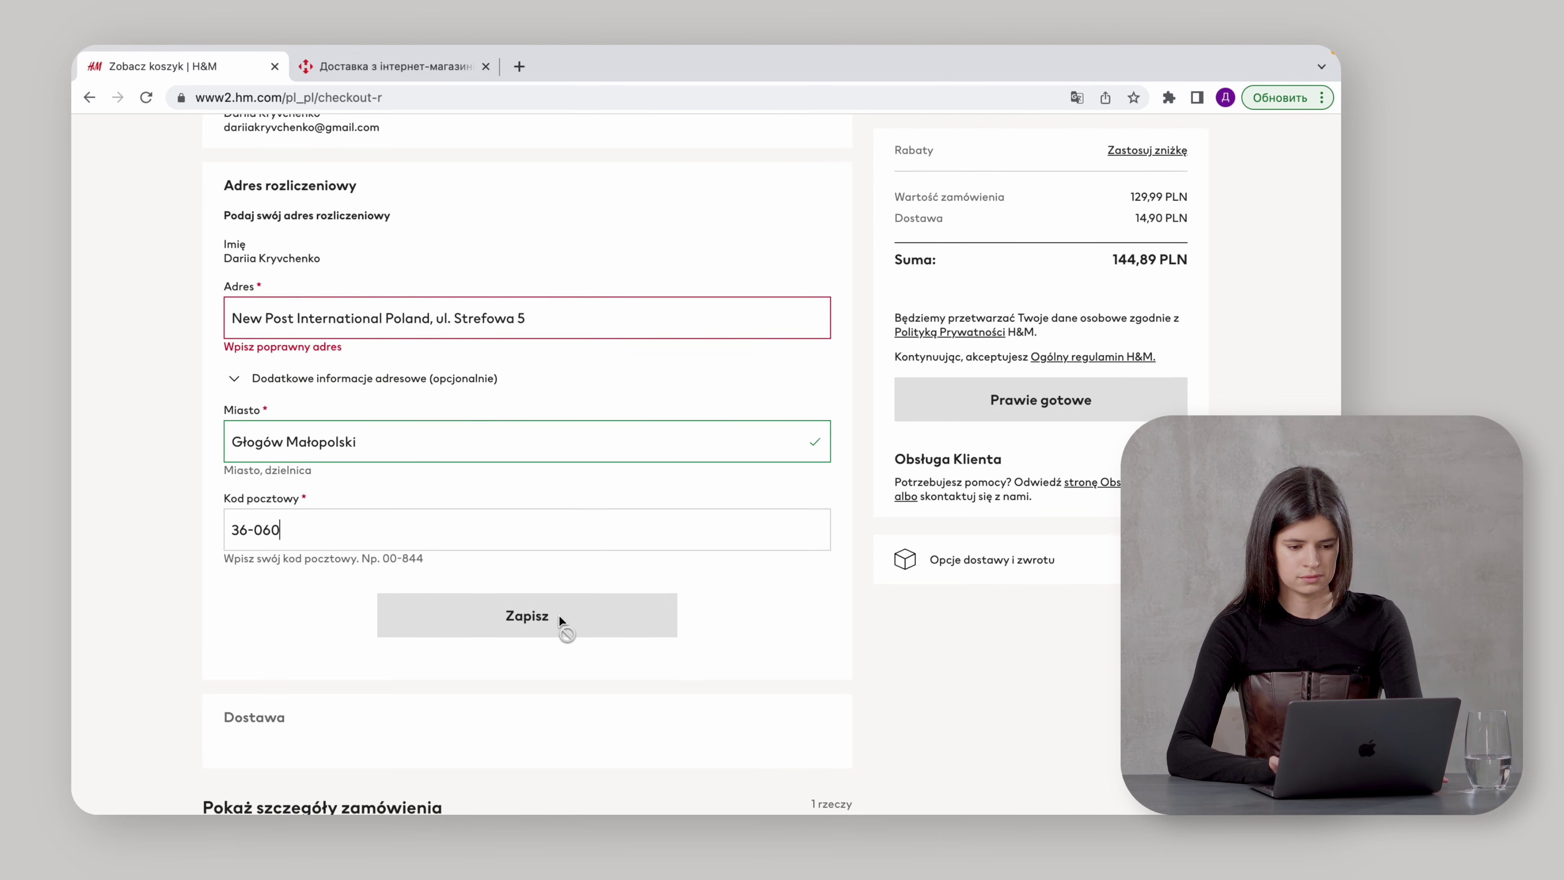
pyautogui.click(559, 620)
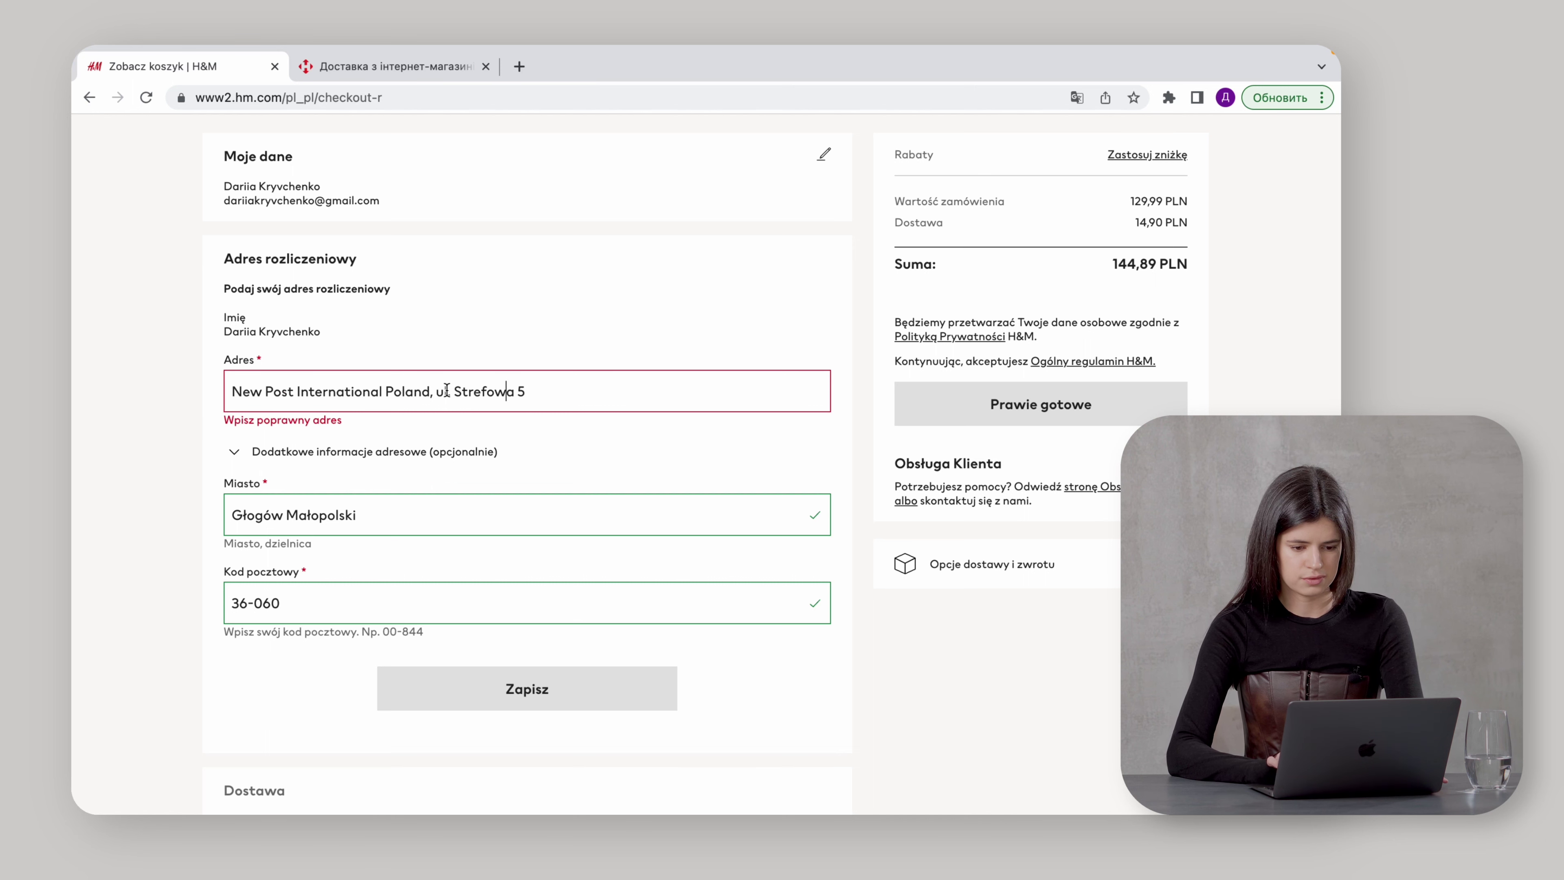
# Remove the 'New Post International Poland, ' prefix so the Adres field reads only 'ul. Strefowa 5'.
pyautogui.click(541, 392)
pyautogui.moveTo(541, 393); pyautogui.dragTo(438, 388)
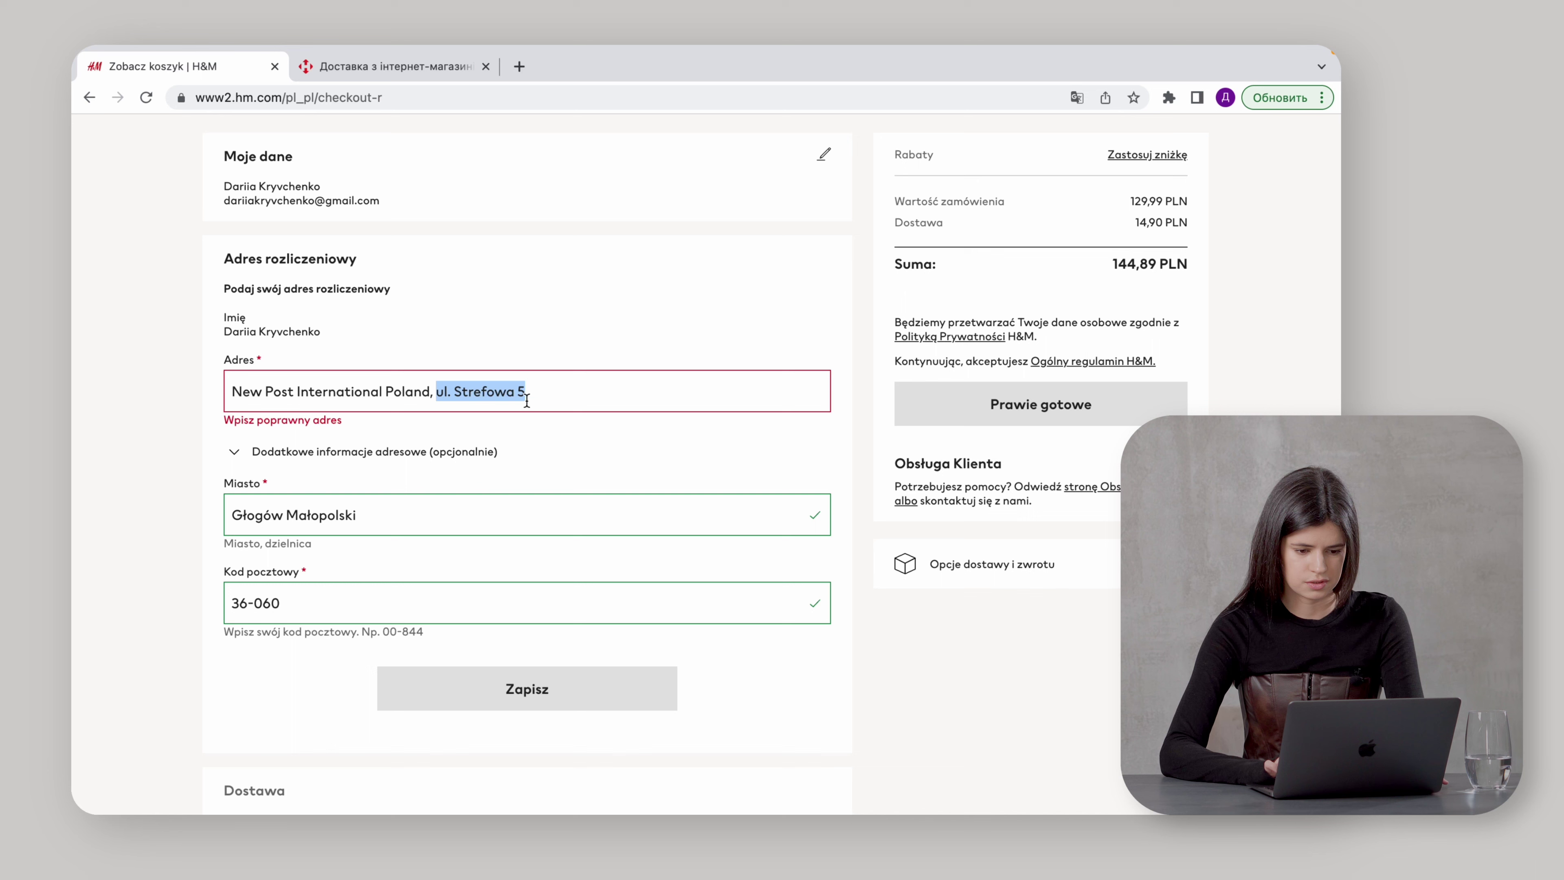
pyautogui.click(434, 393)
pyautogui.moveTo(434, 393); pyautogui.dragTo(204, 382)
pyautogui.press('BackSpace')
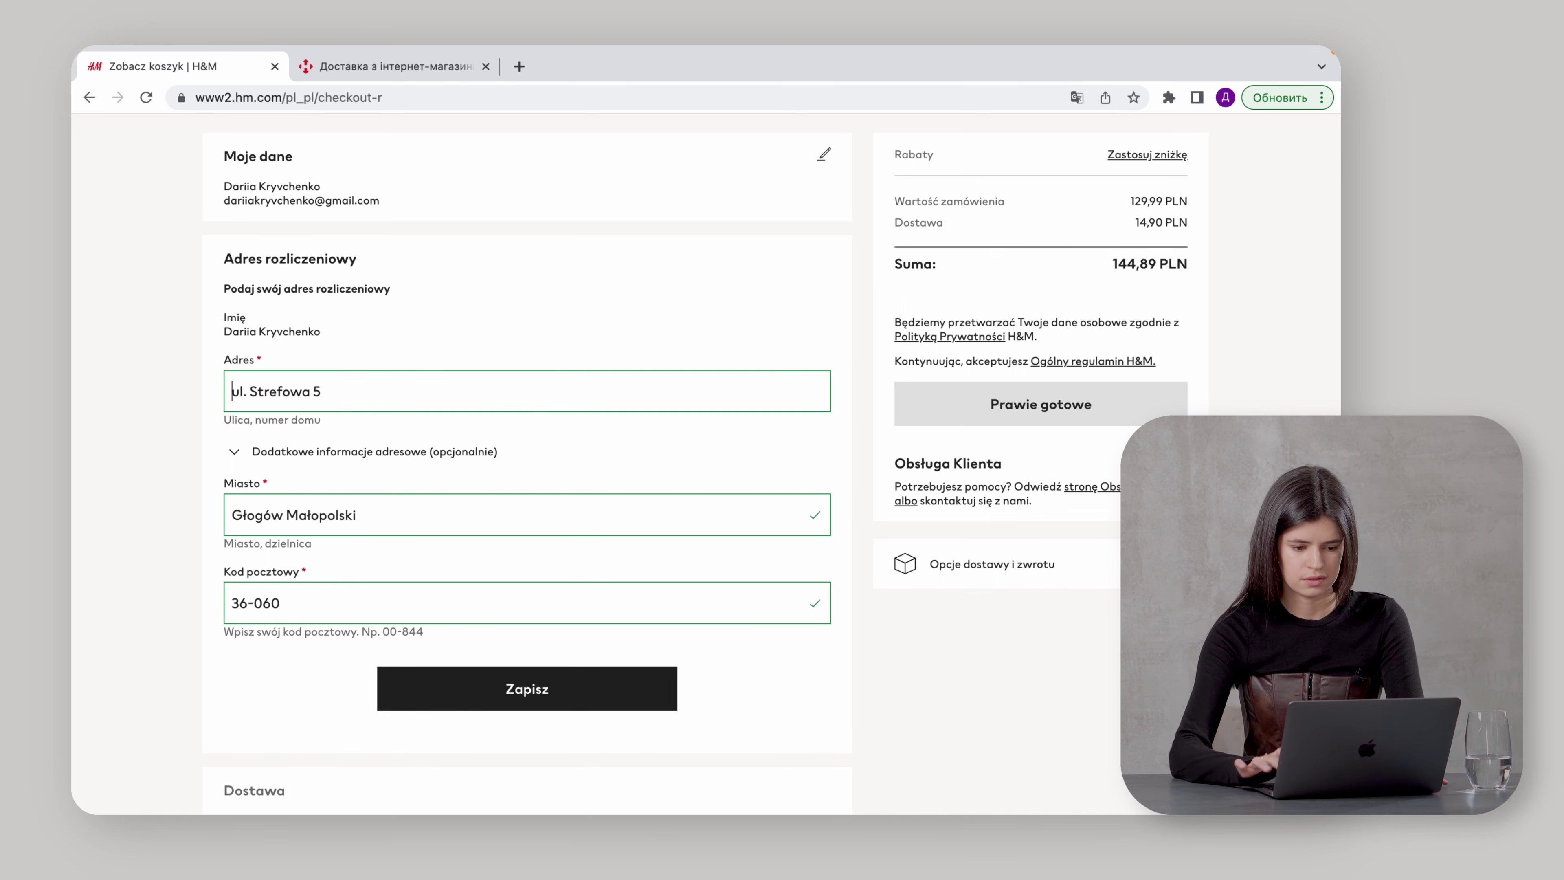
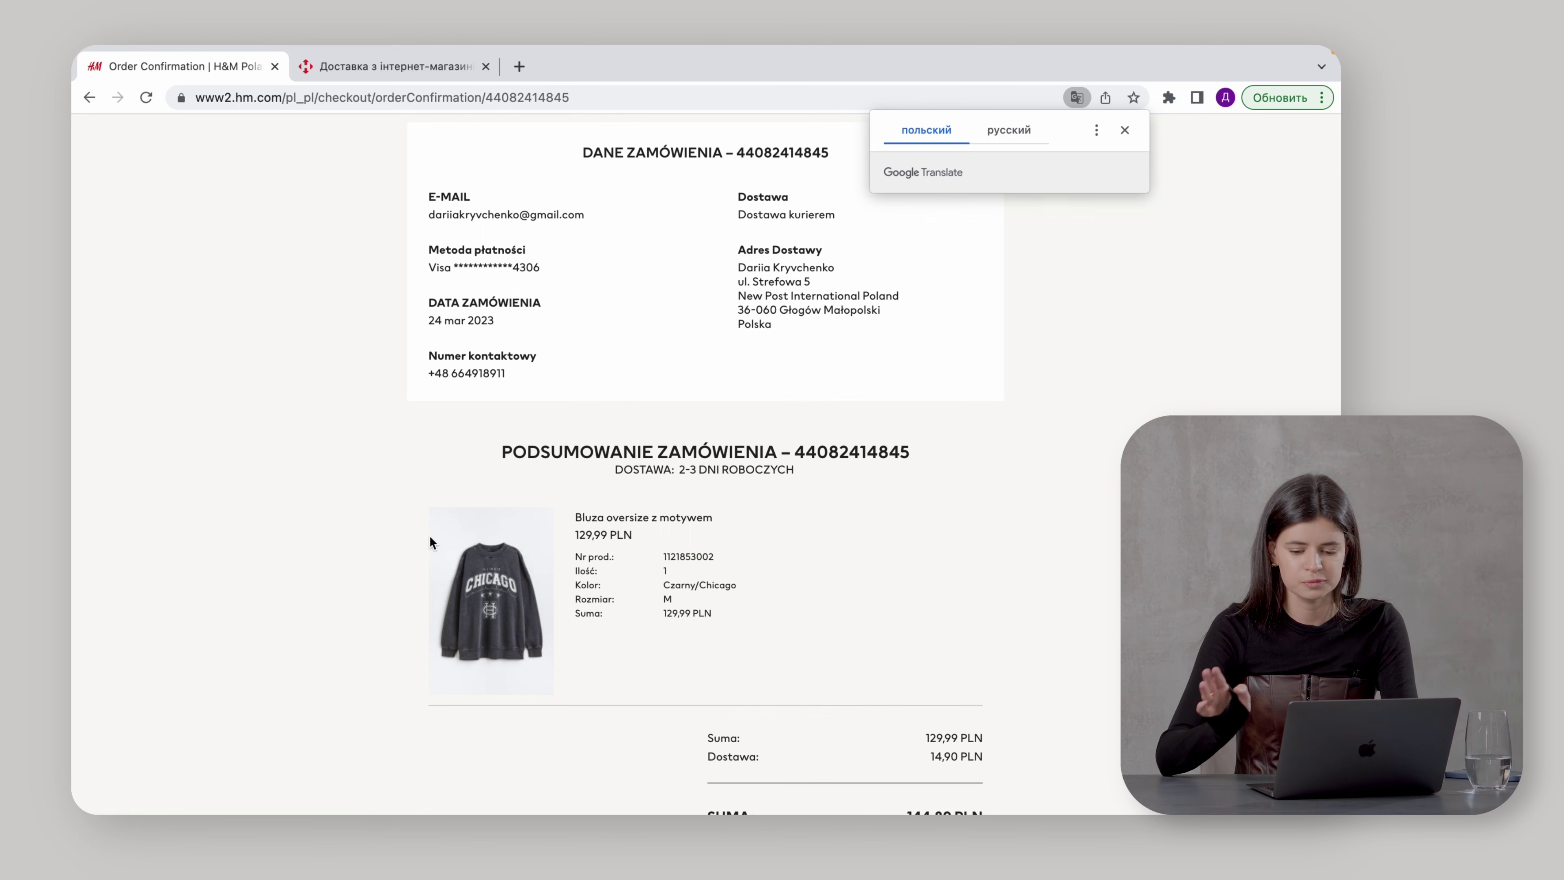
# Go to the NP Shopping account's shipments page and start a new shipment declaration.
pyautogui.click(437, 61)
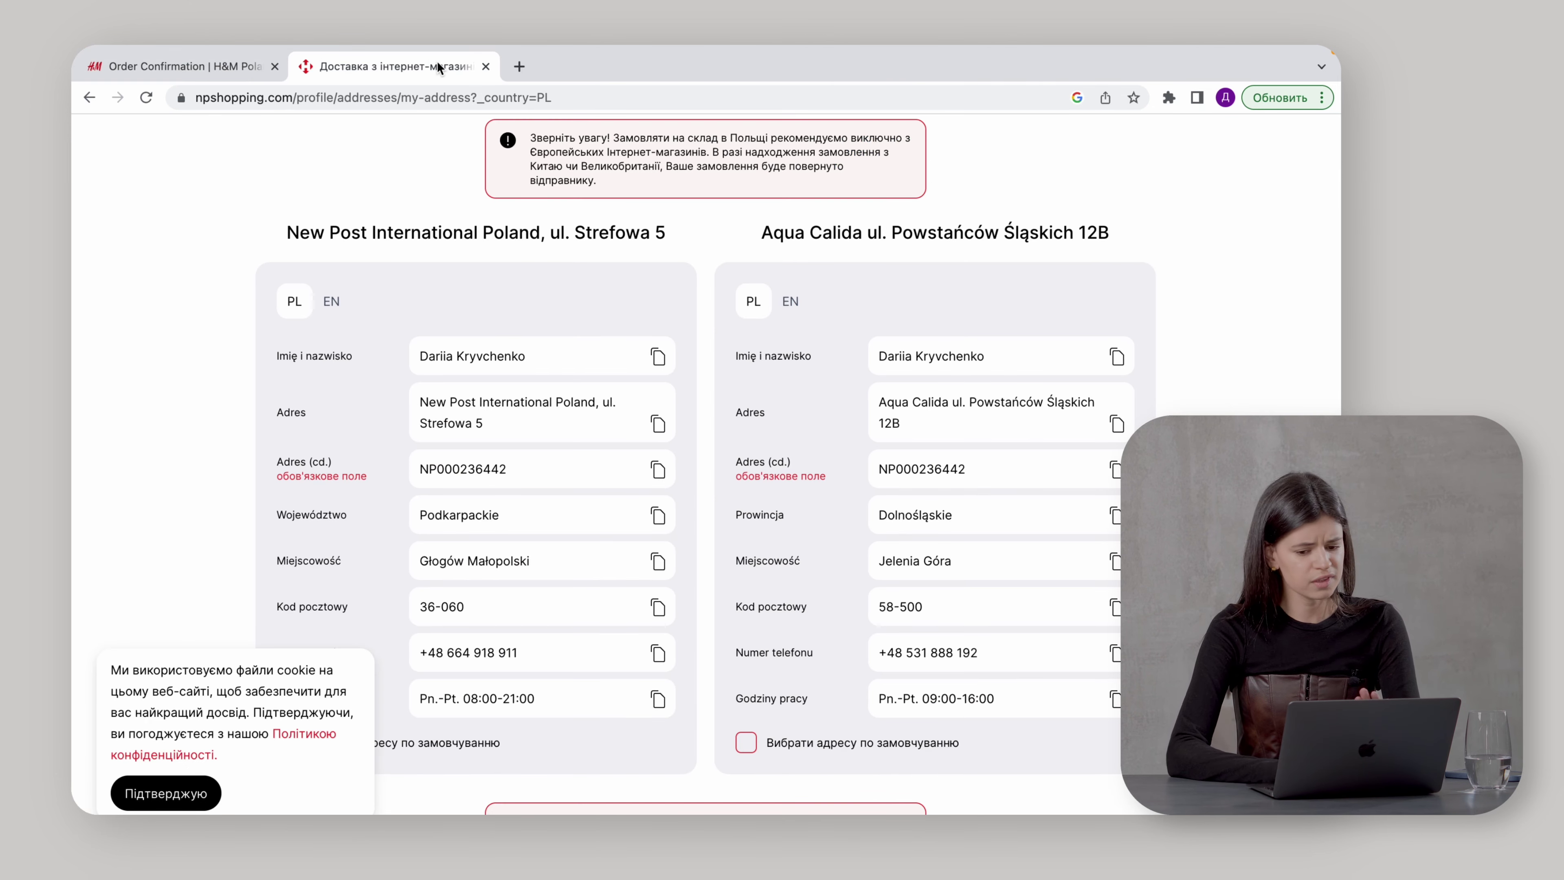
pyautogui.scroll(2, 809, 471)
pyautogui.scroll(2, 810, 471)
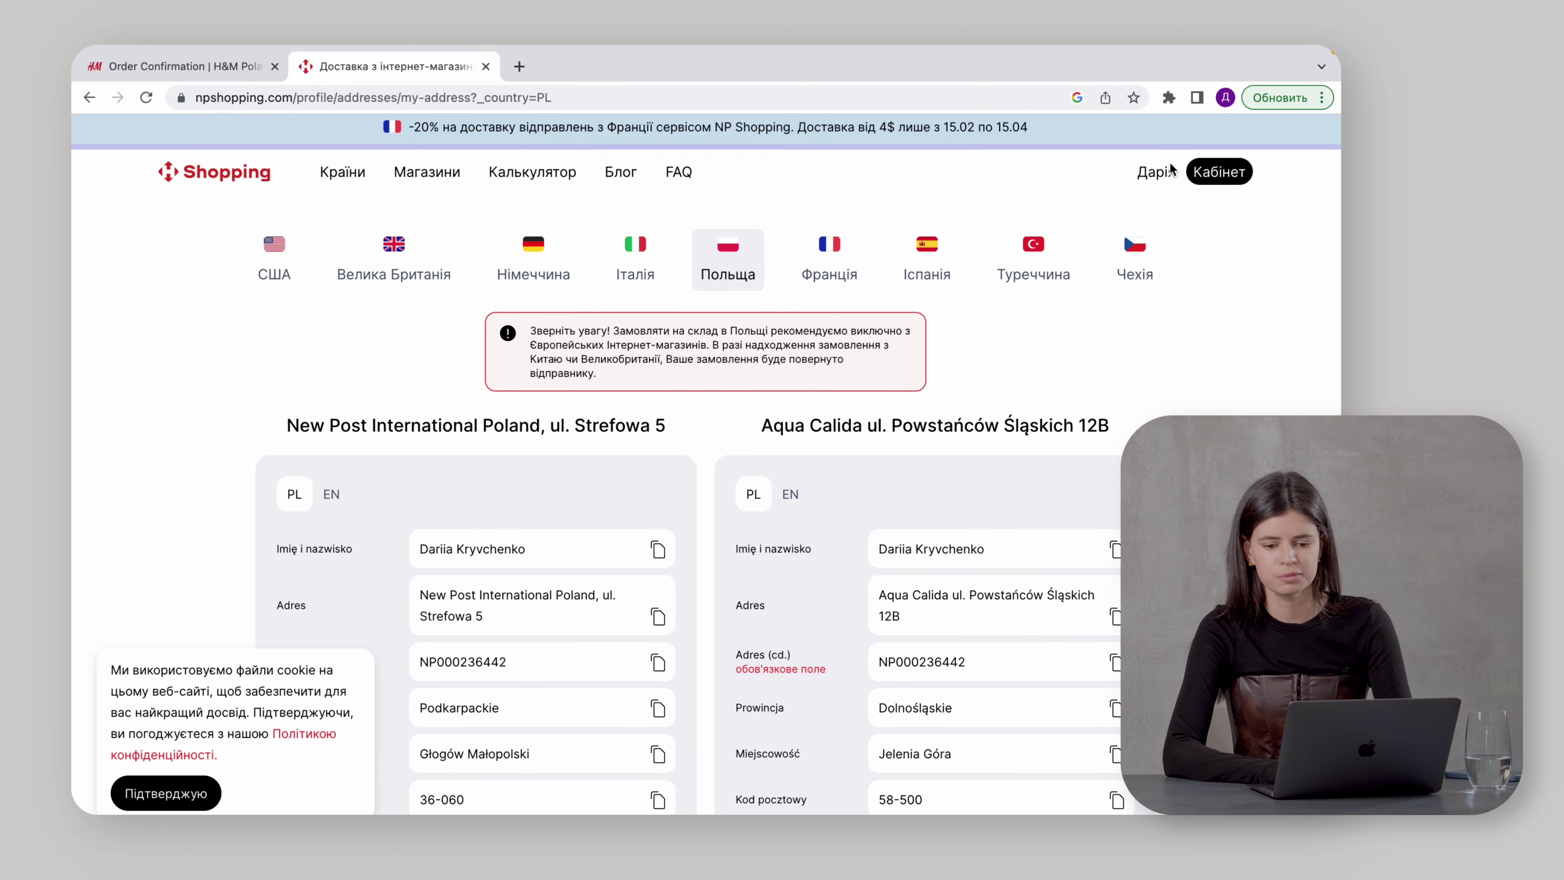
pyautogui.click(1197, 184)
pyautogui.click(1199, 185)
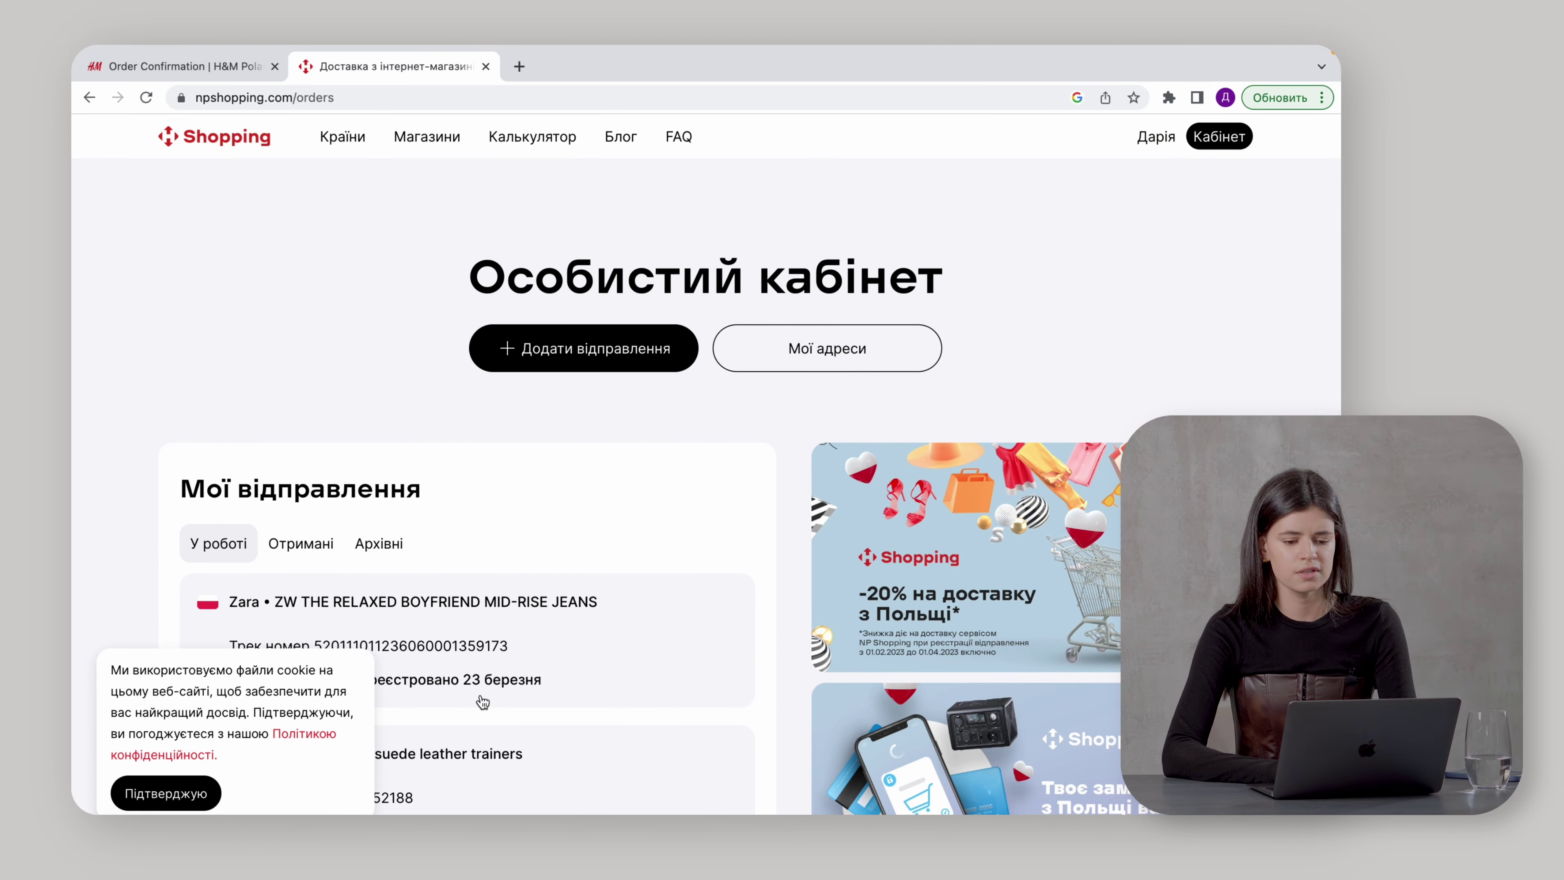
pyautogui.scroll(-1, 474, 707)
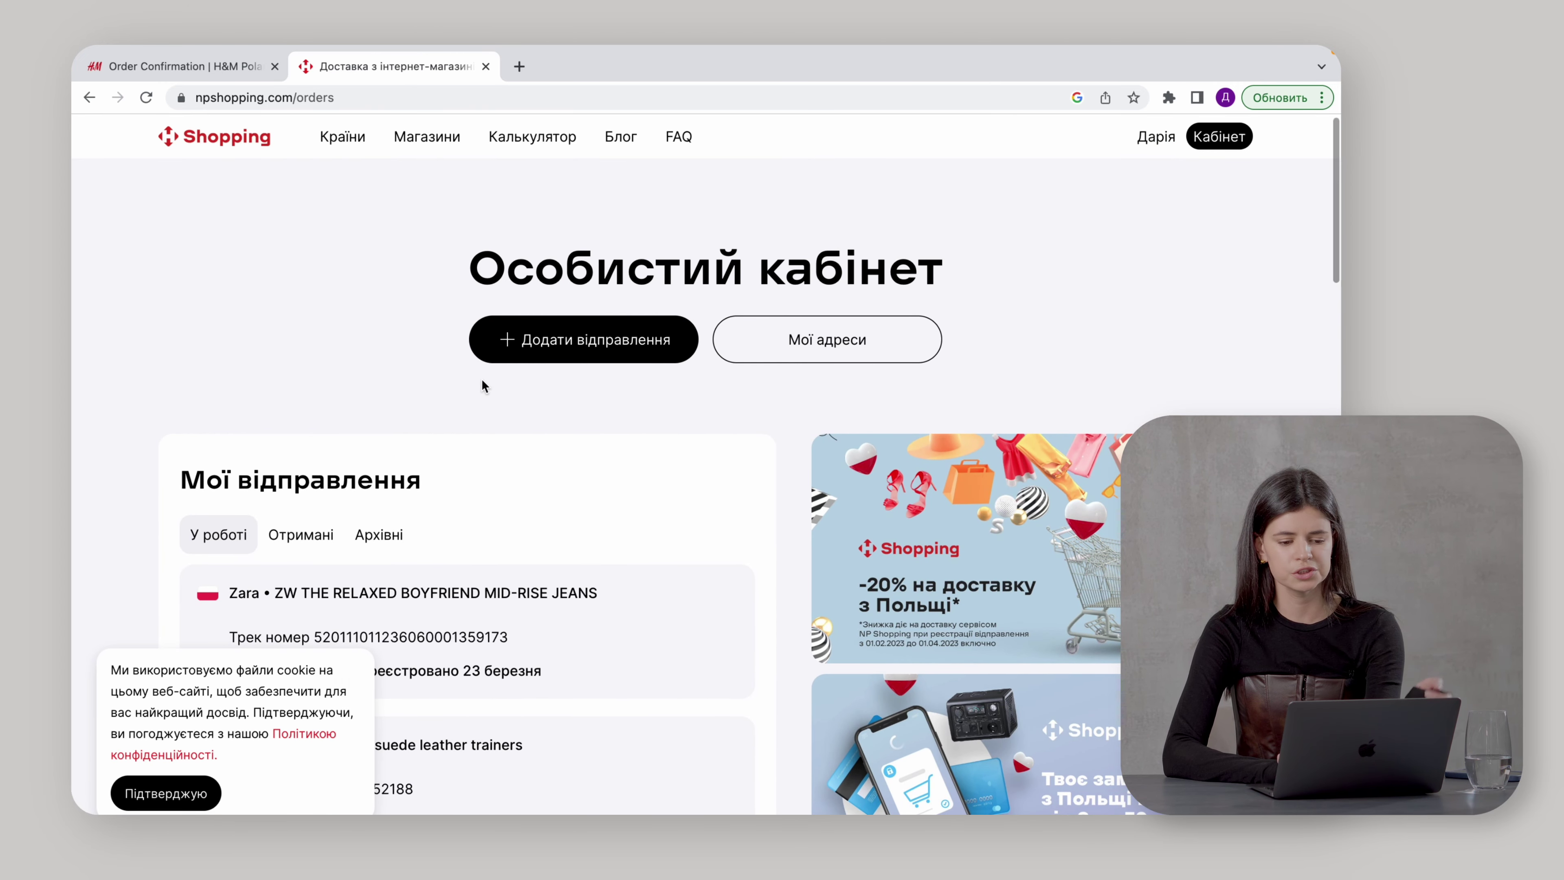
pyautogui.click(501, 356)
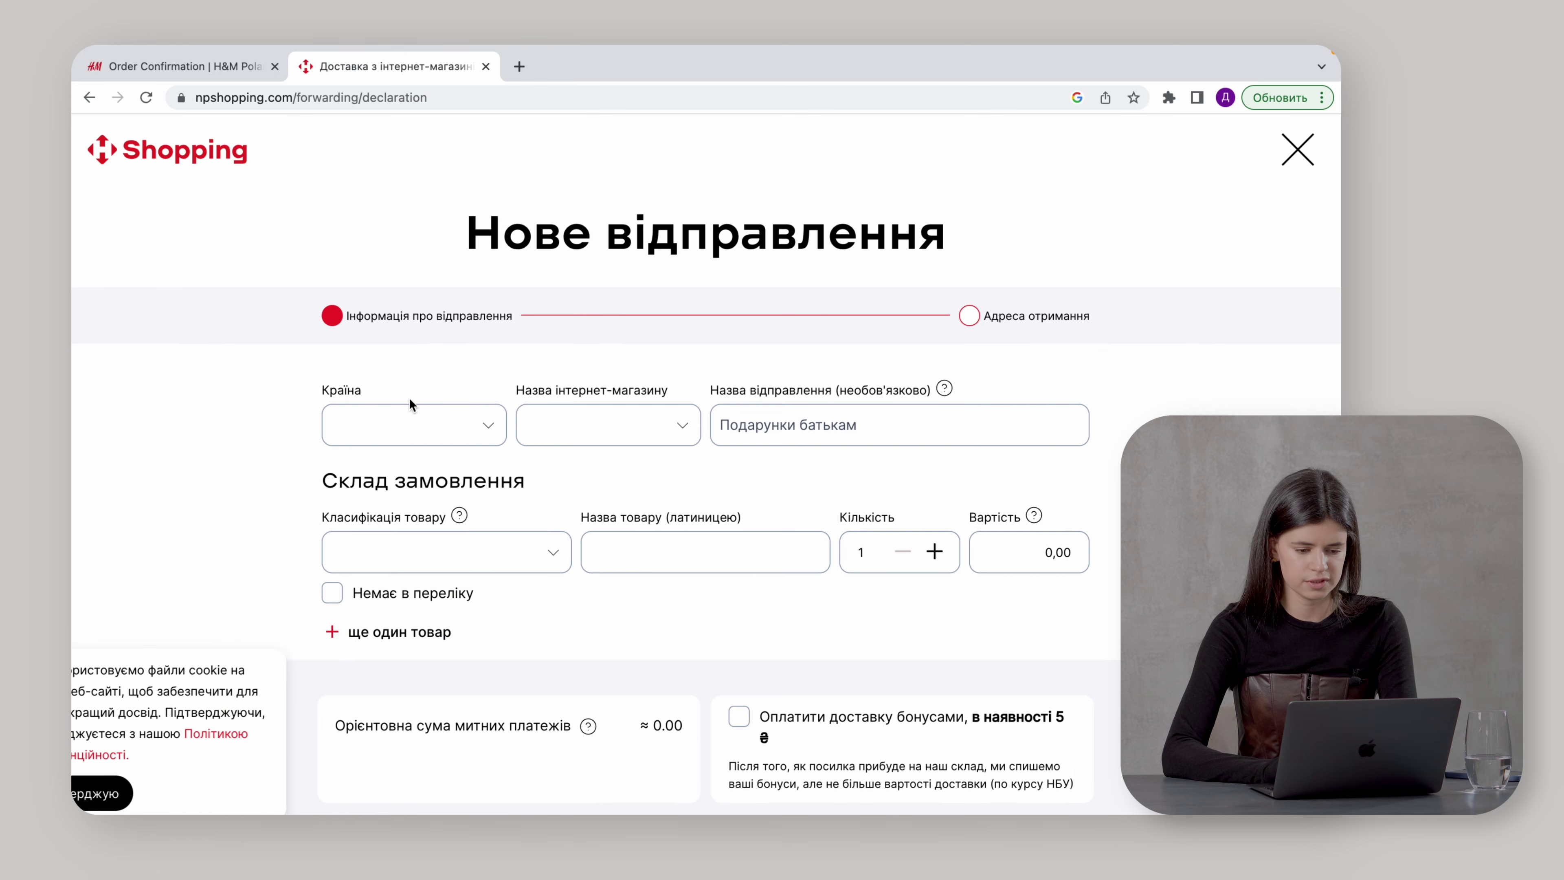
# Set the declaration's country to Польща and its online shop to H&M.
pyautogui.click(420, 426)
pyautogui.scroll(-2, 423, 491)
pyautogui.scroll(-1, 423, 491)
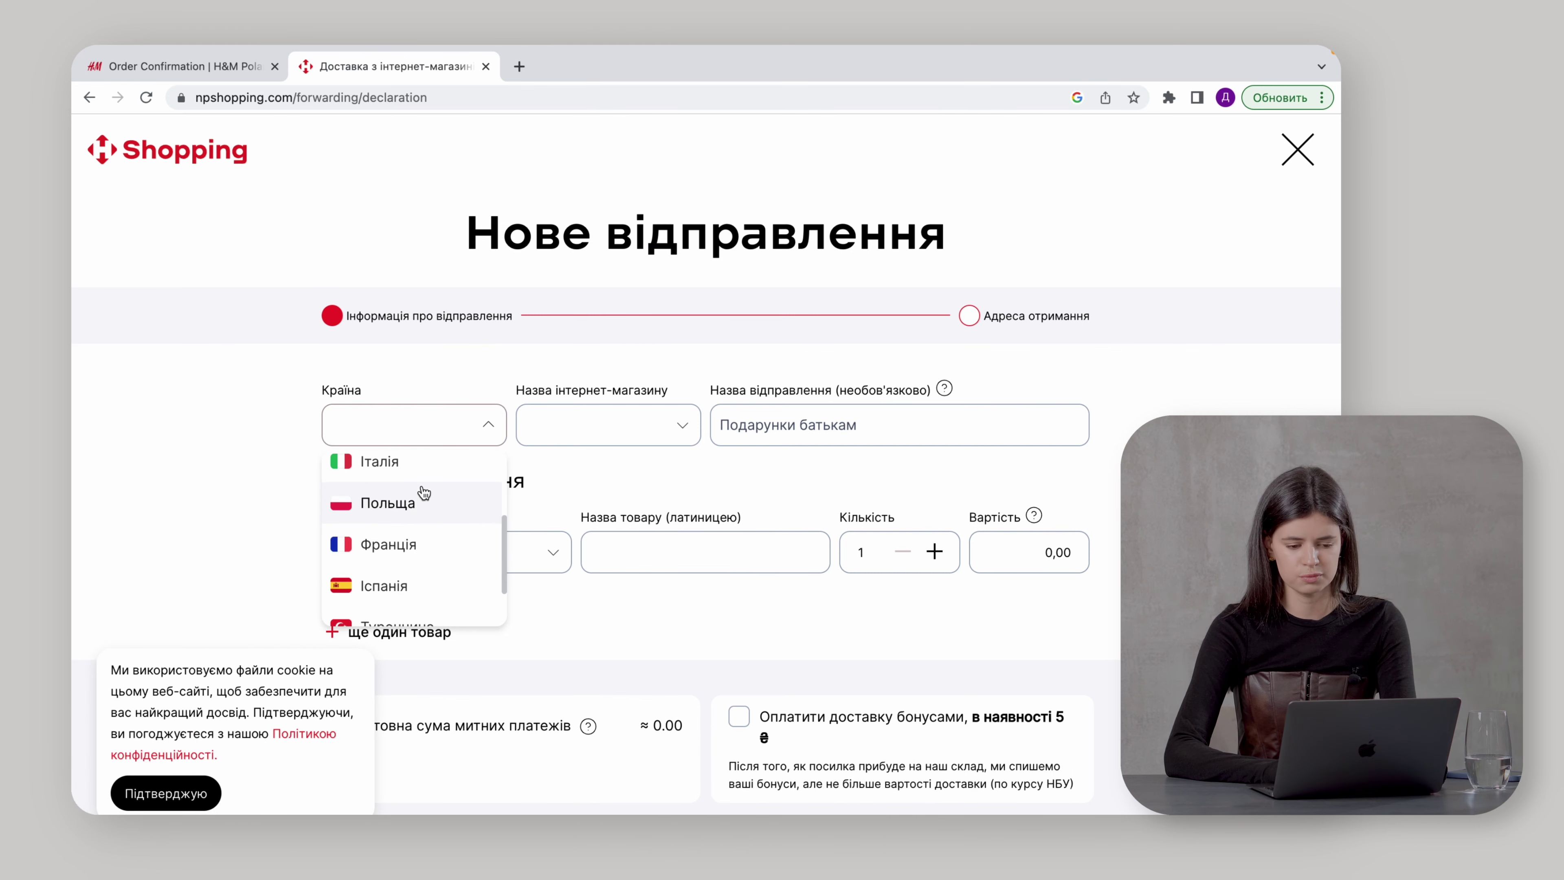
pyautogui.click(418, 500)
pyautogui.click(567, 439)
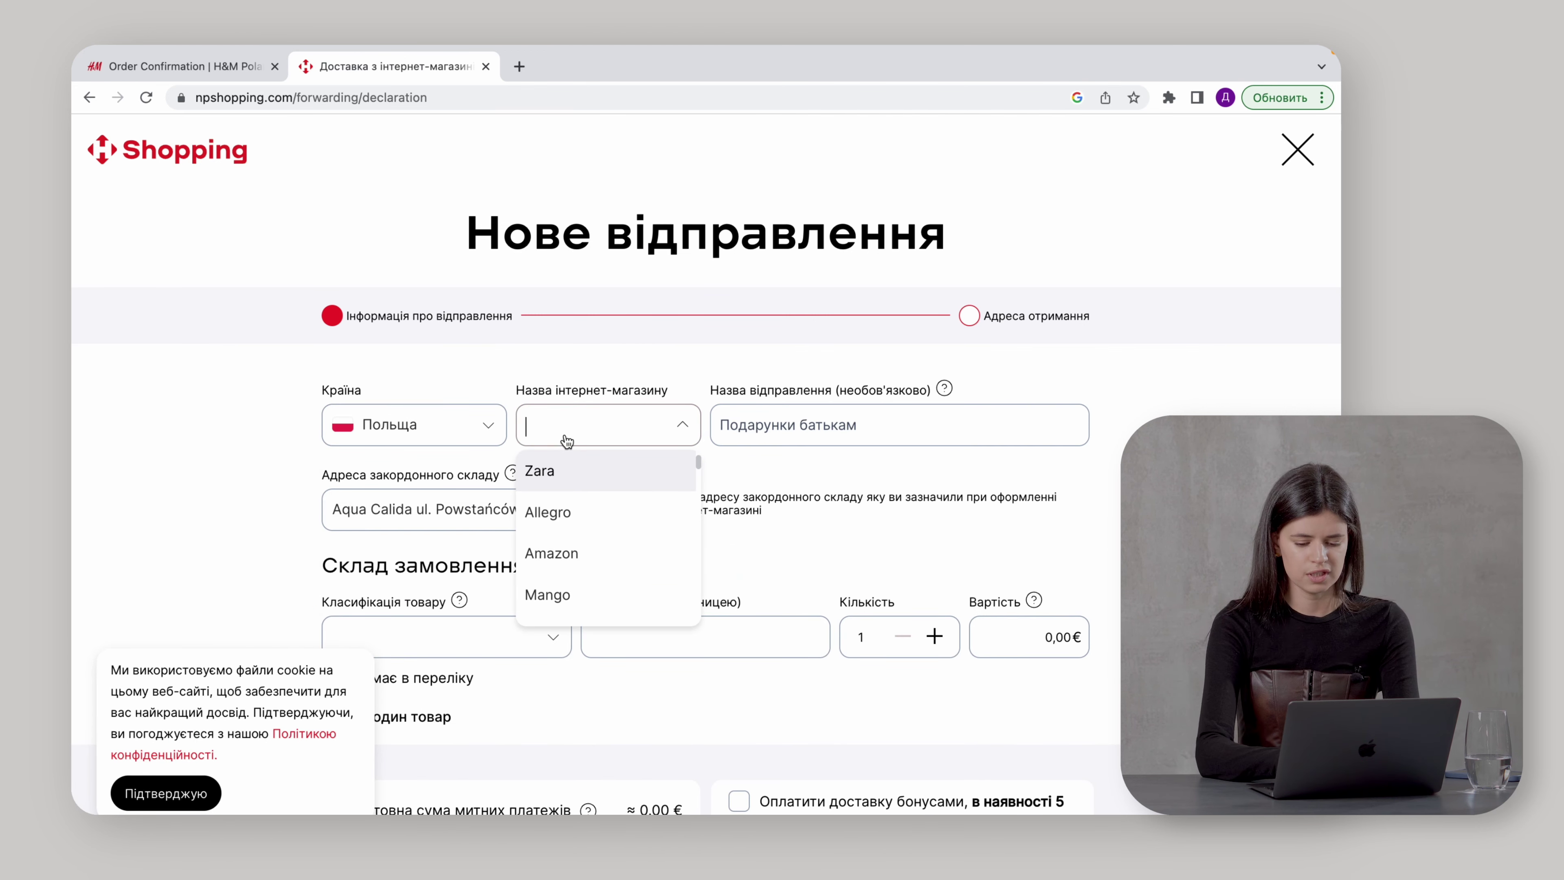
pyautogui.write('H')
pyautogui.click(621, 511)
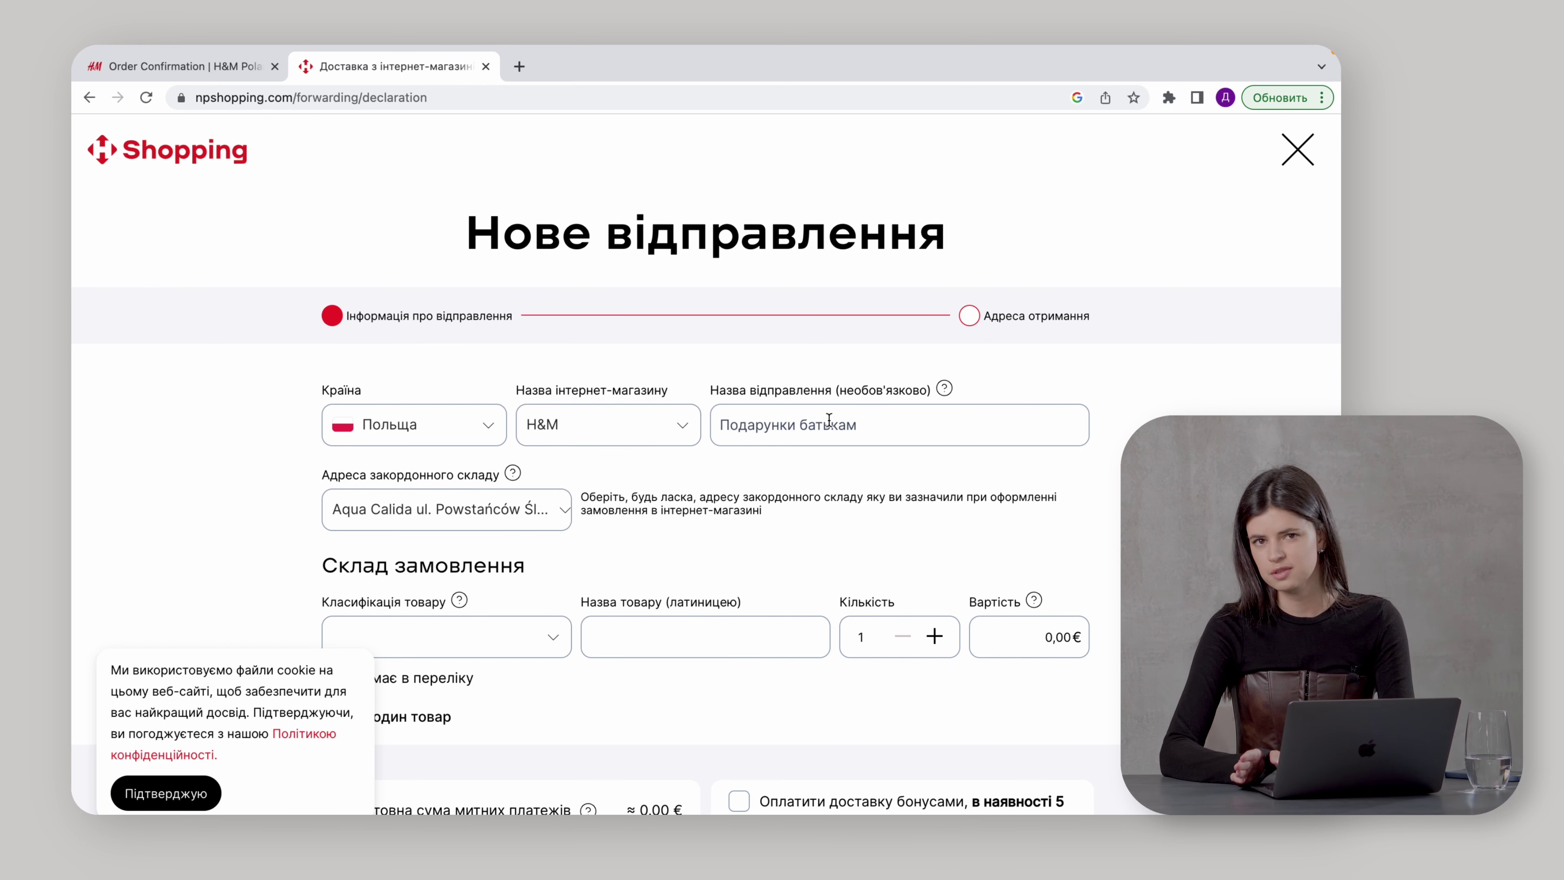
# Classify the item as Толстовка, then return to the H&M order confirmation.
pyautogui.scroll(-2, 828, 419)
pyautogui.click(511, 507)
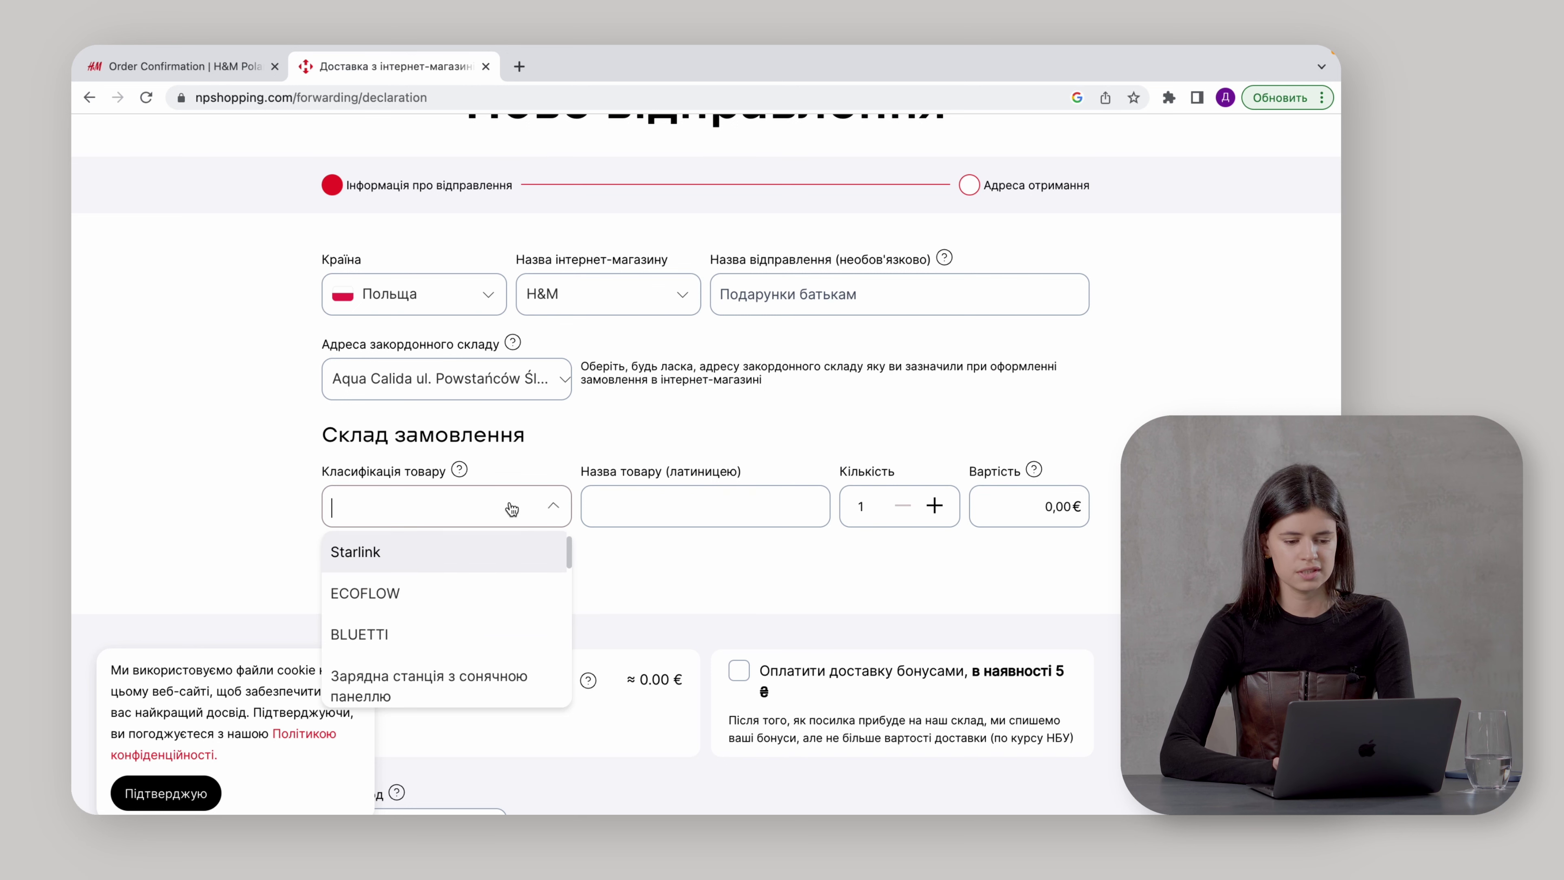
pyautogui.write('Са')
pyautogui.press('BackSpace')
pyautogui.write('Св')
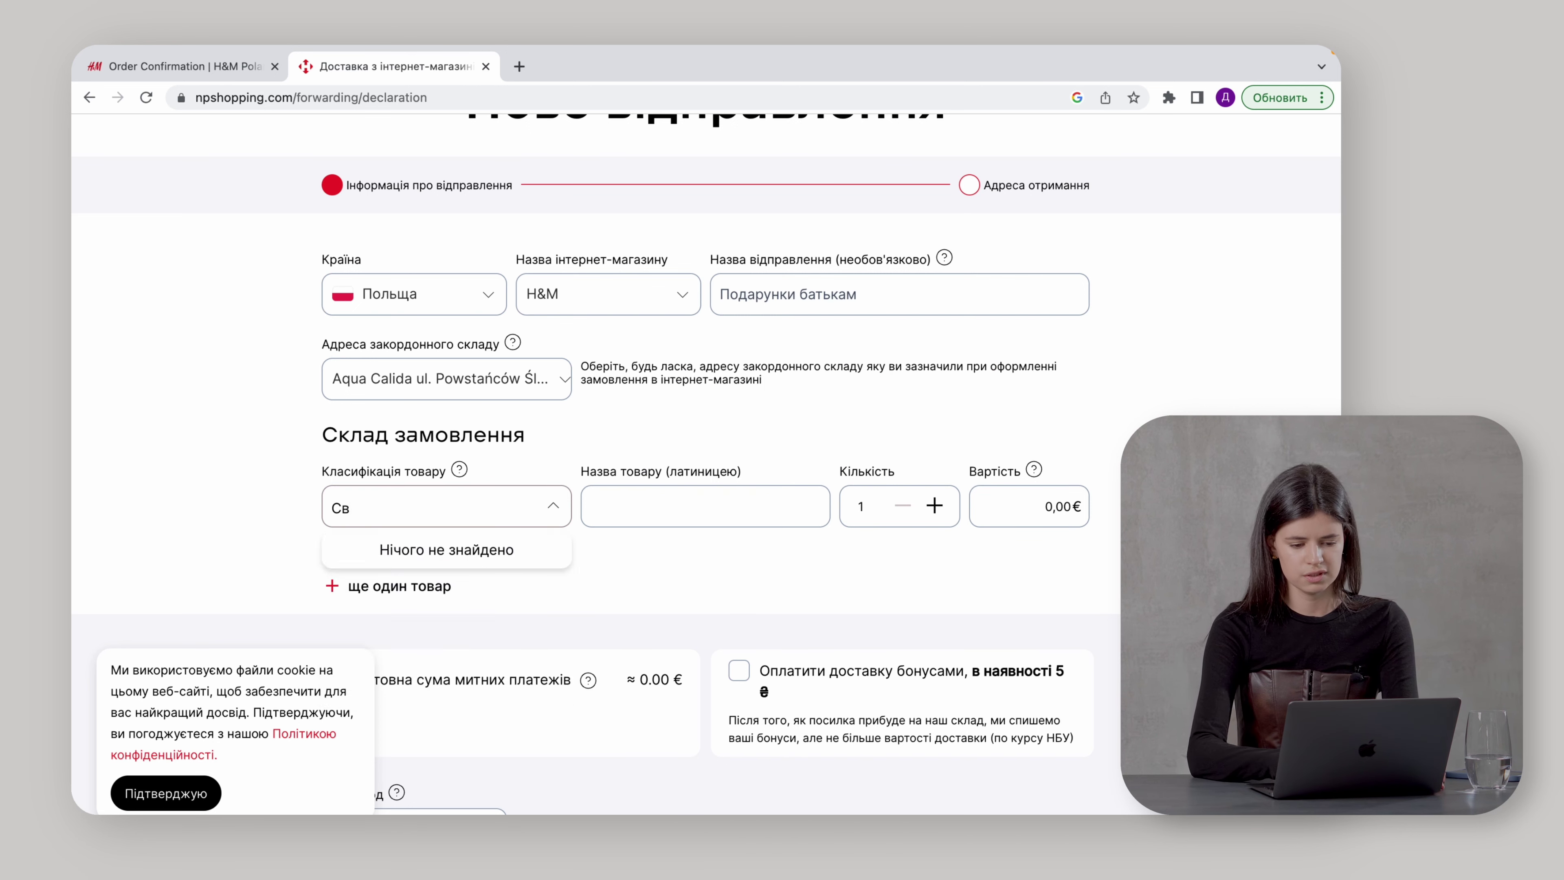
pyautogui.write('ітшо')
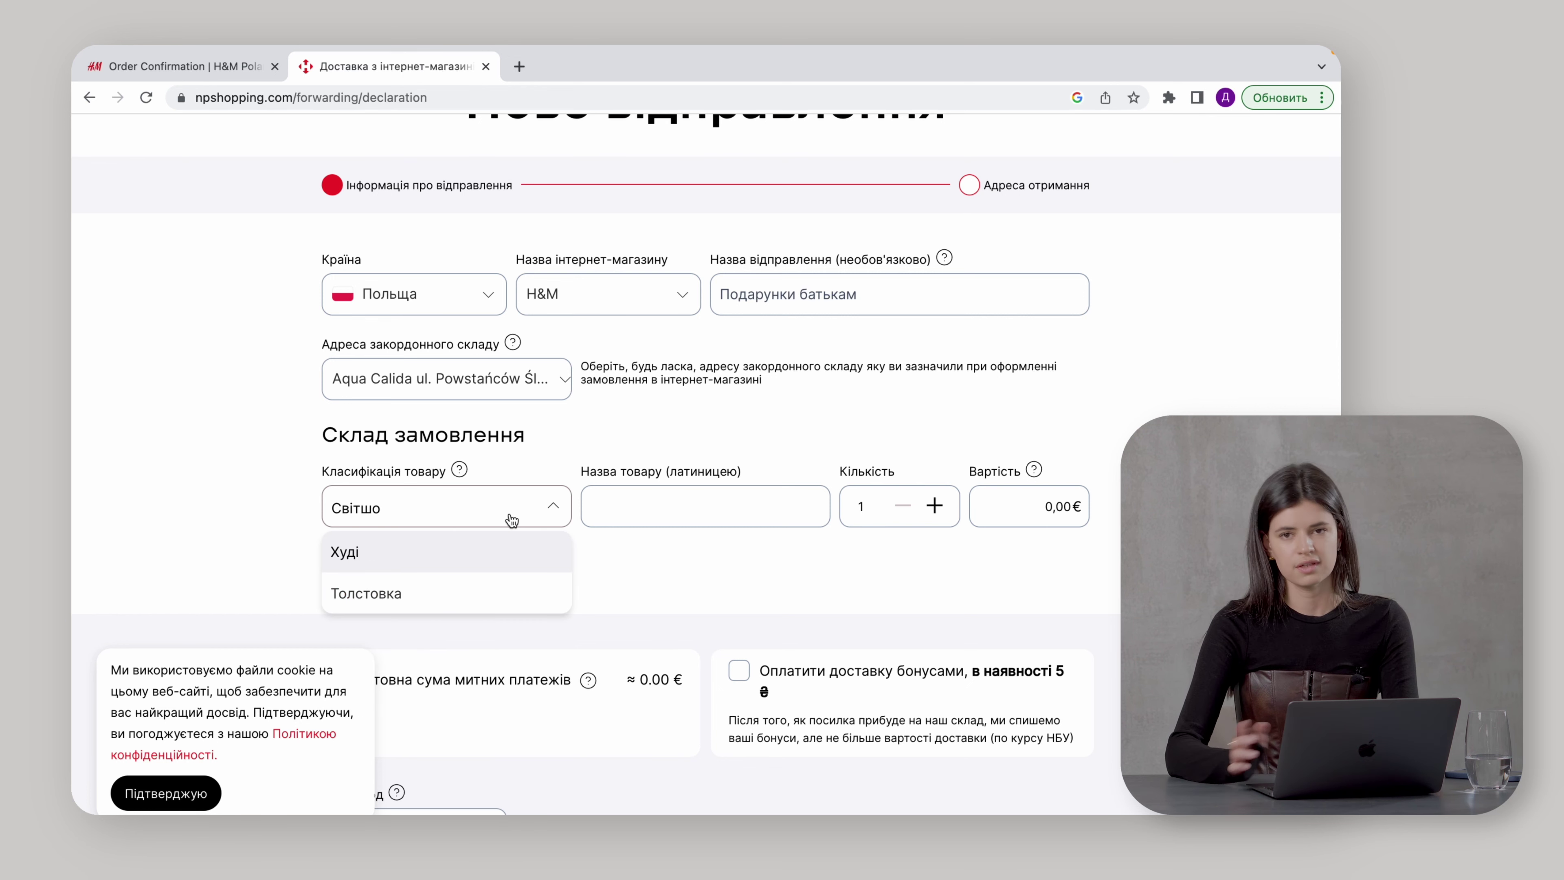
pyautogui.click(496, 595)
pyautogui.click(658, 512)
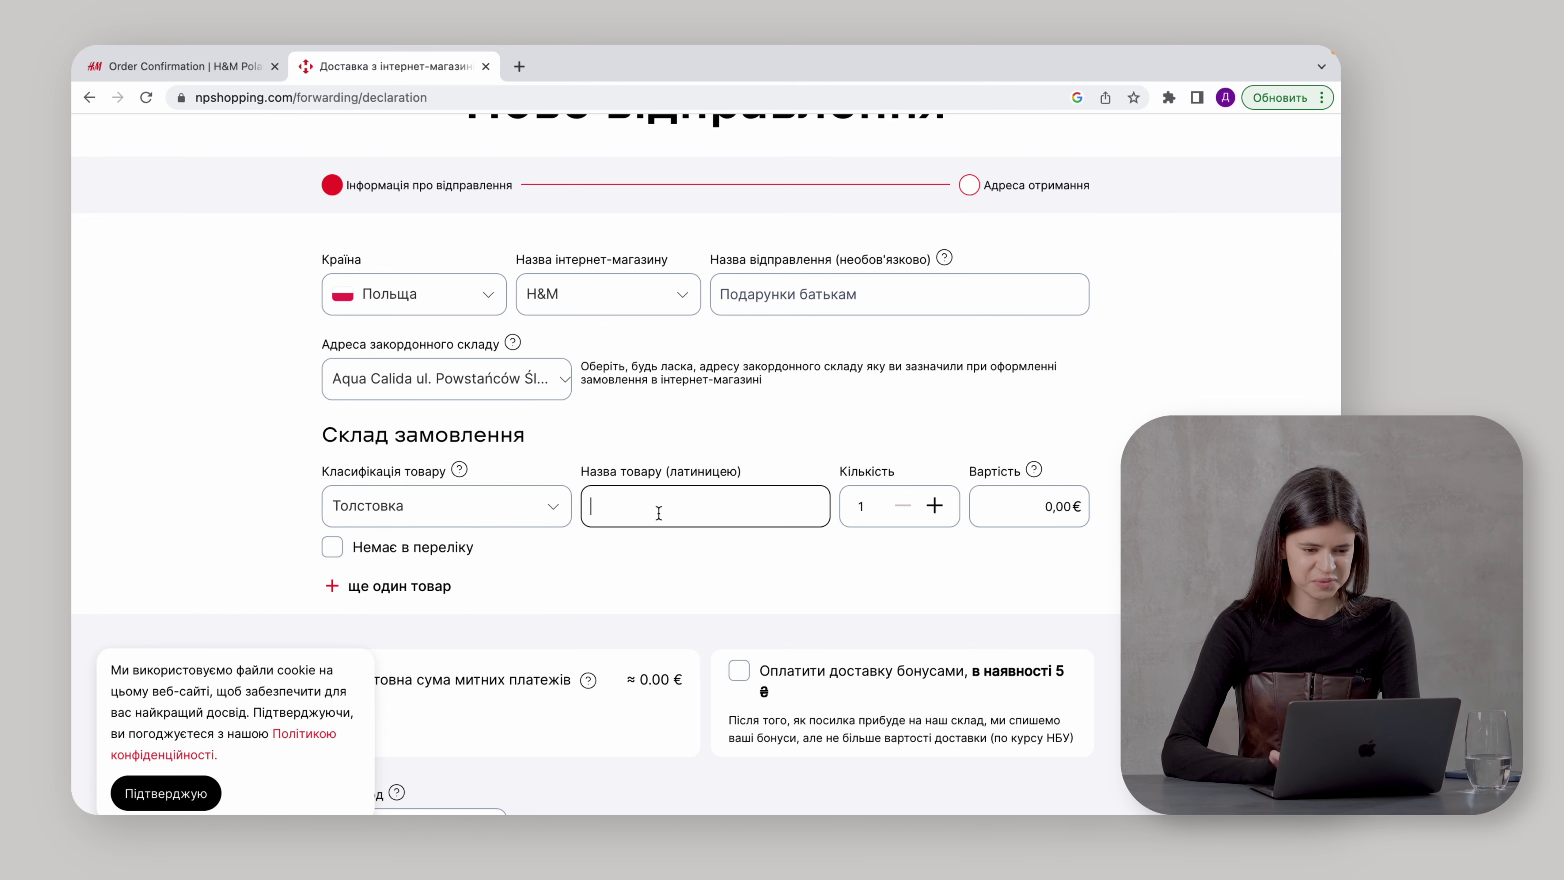
pyautogui.click(243, 73)
pyautogui.scroll(-2, 779, 678)
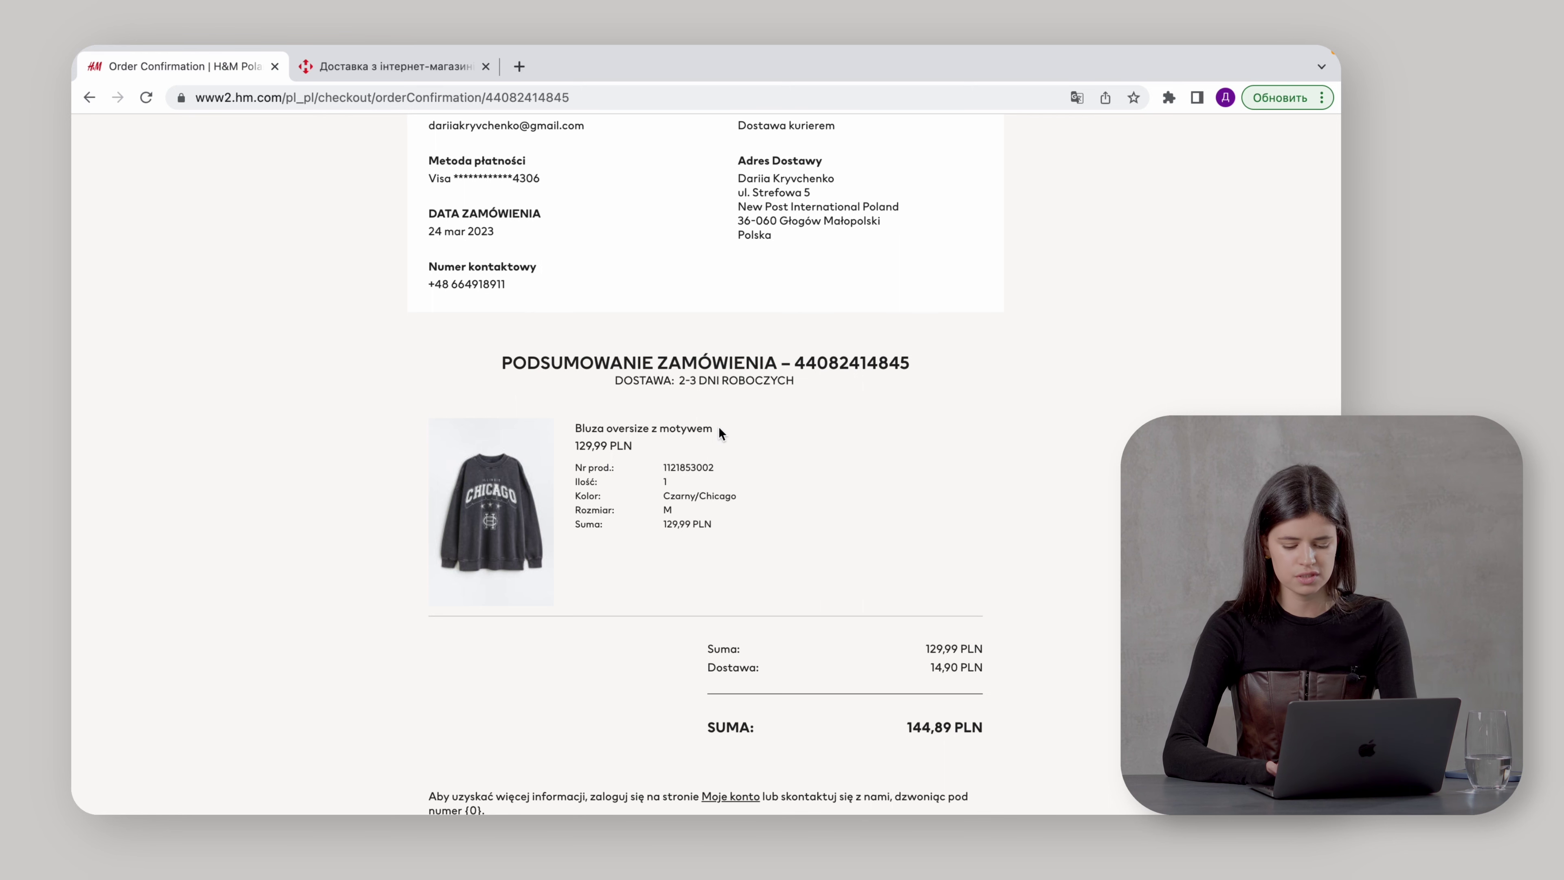
# Copy the H&M product title 'Bluza oversize z motywem' into the declaration's item name.
pyautogui.moveTo(719, 428); pyautogui.dragTo(576, 425)
pyautogui.press('super+c')
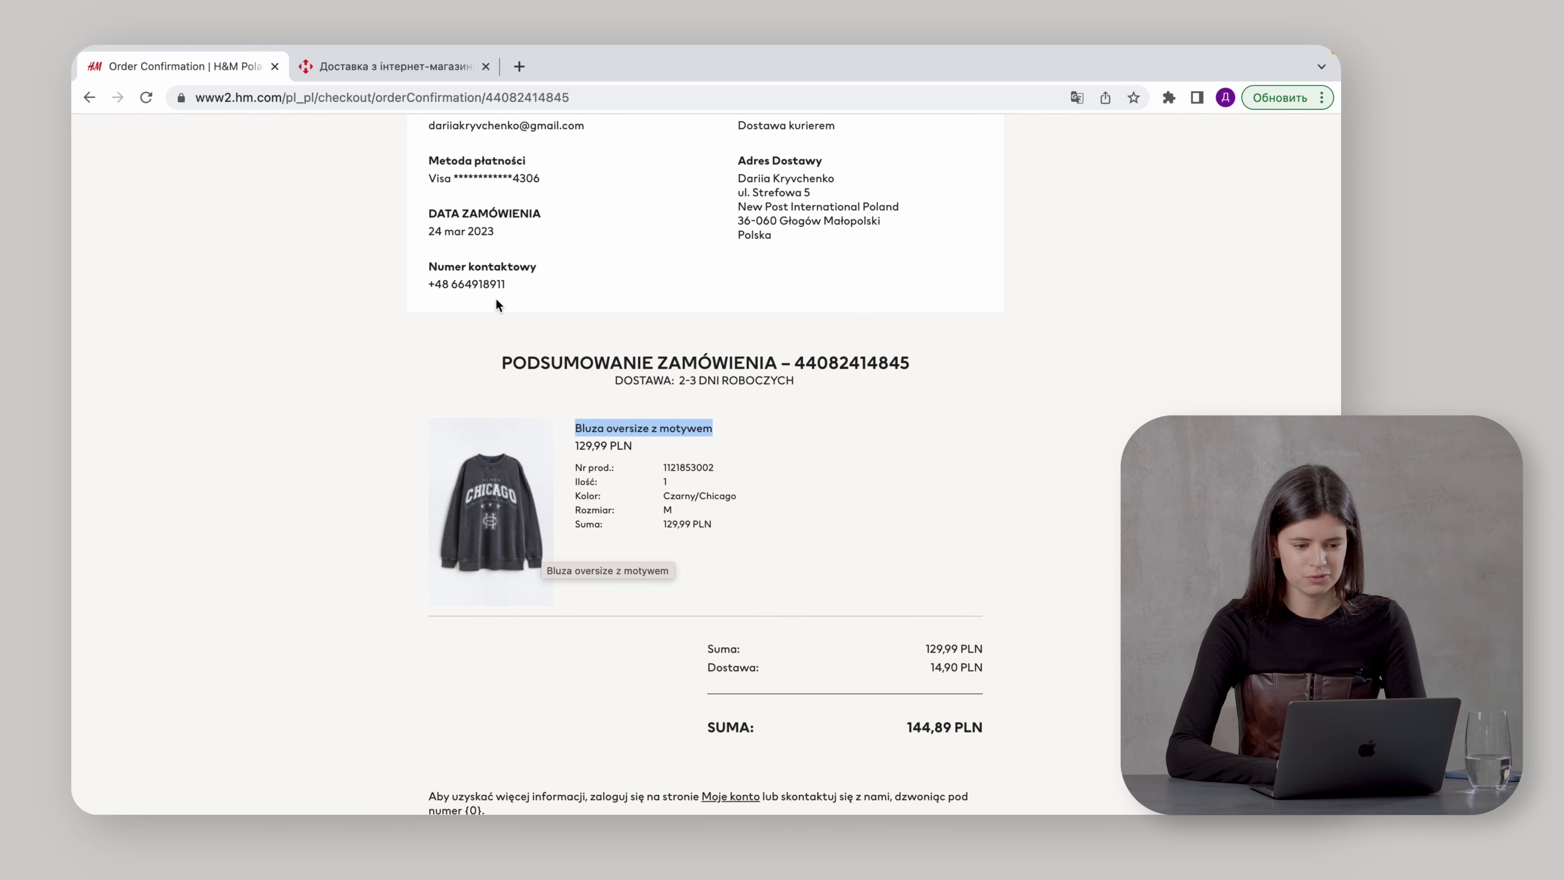
pyautogui.click(380, 65)
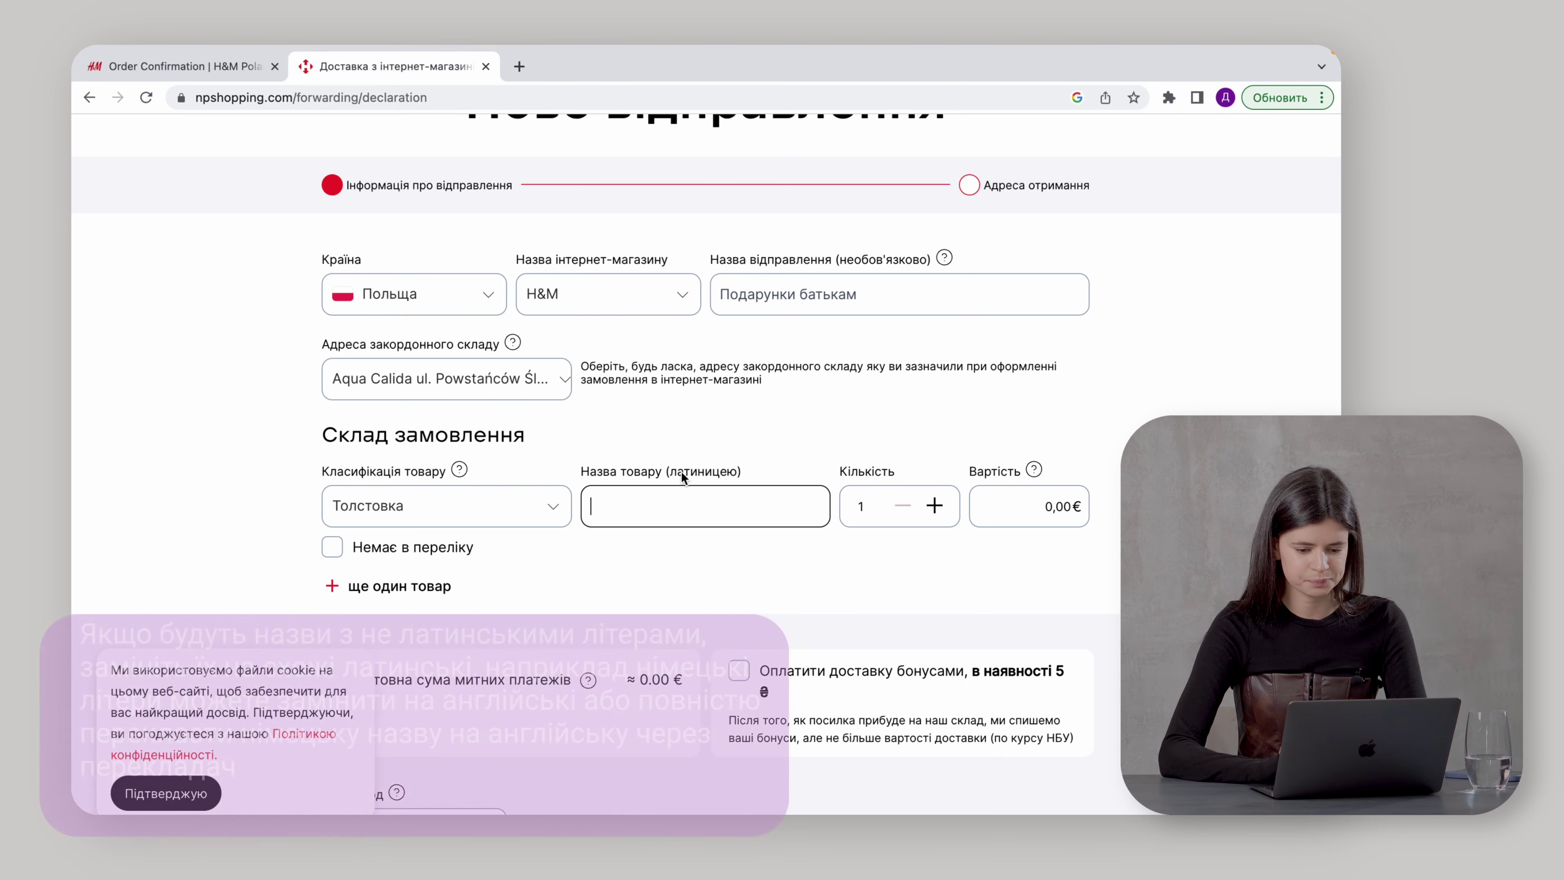
pyautogui.press('super+v')
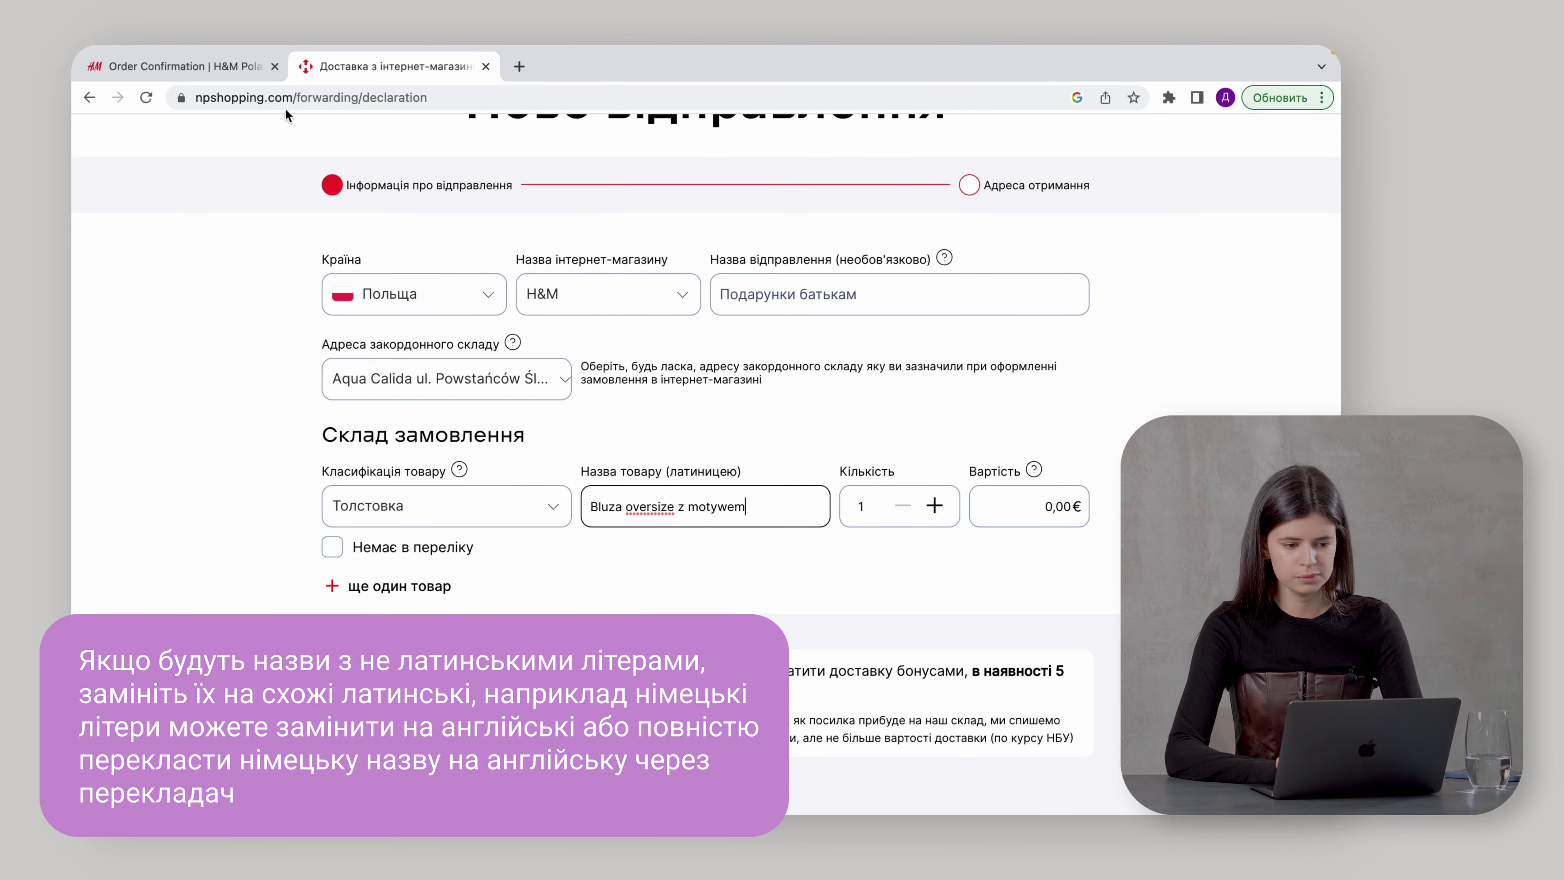
# Recheck the H&M order prices, then open a blank new browser tab.
pyautogui.click(204, 56)
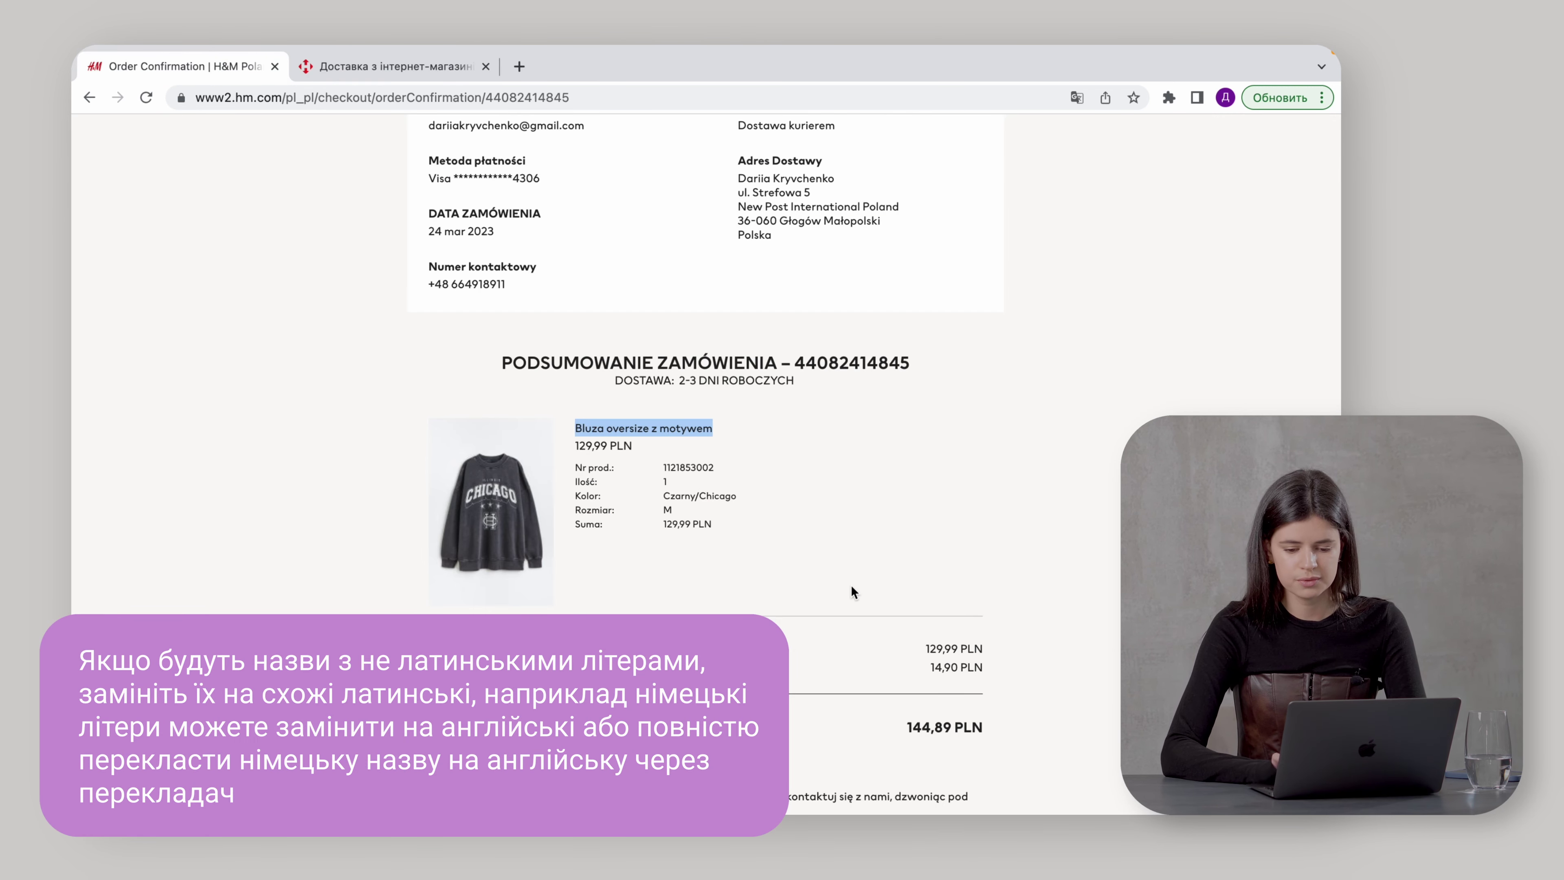
pyautogui.scroll(-2, 851, 584)
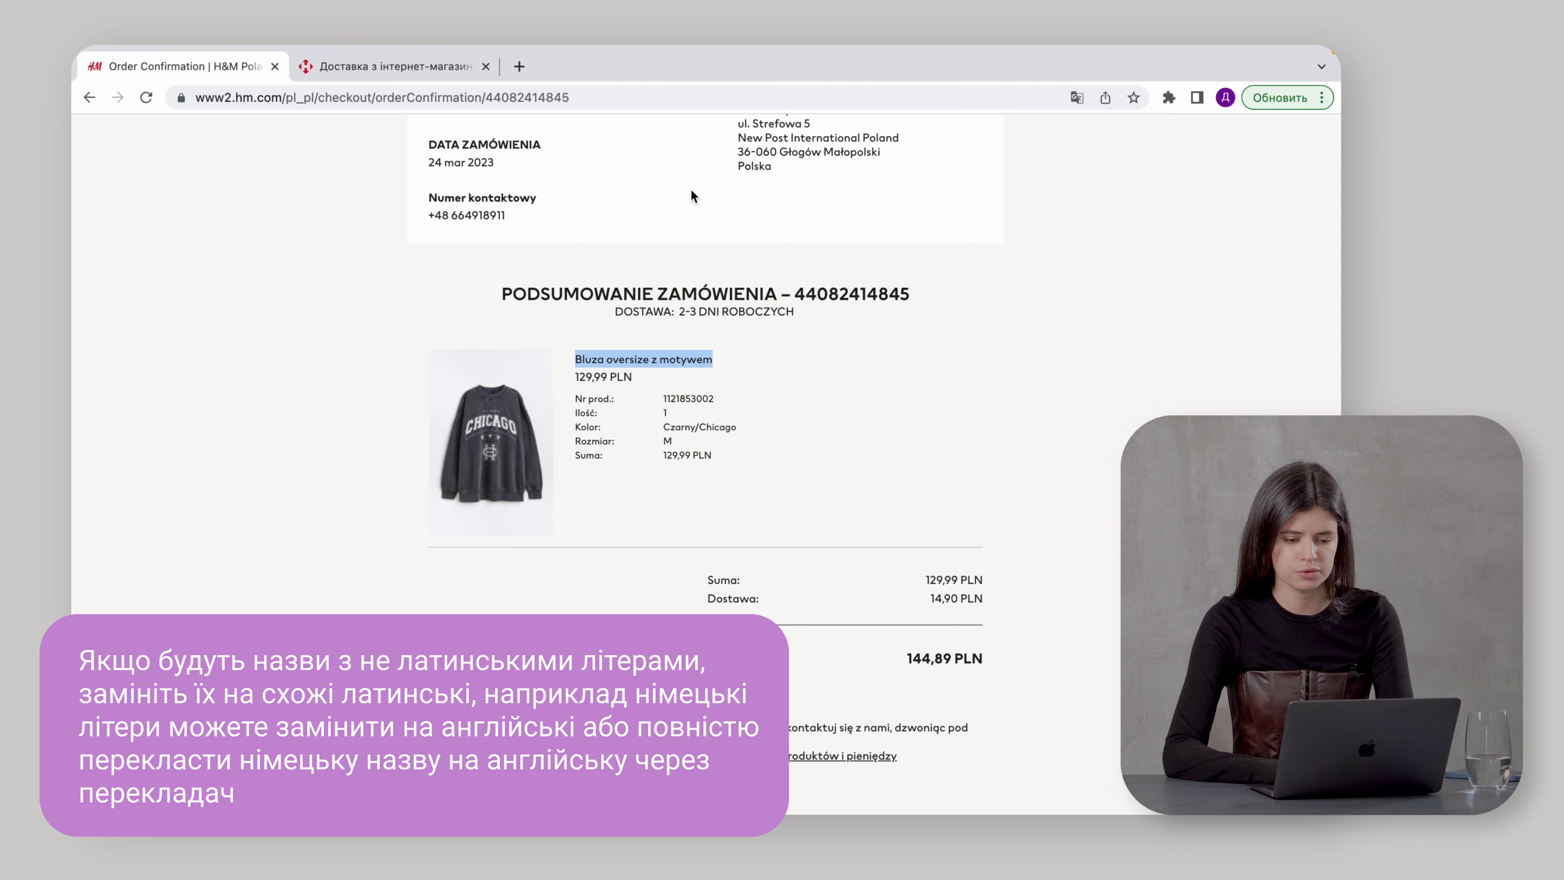
pyautogui.click(394, 66)
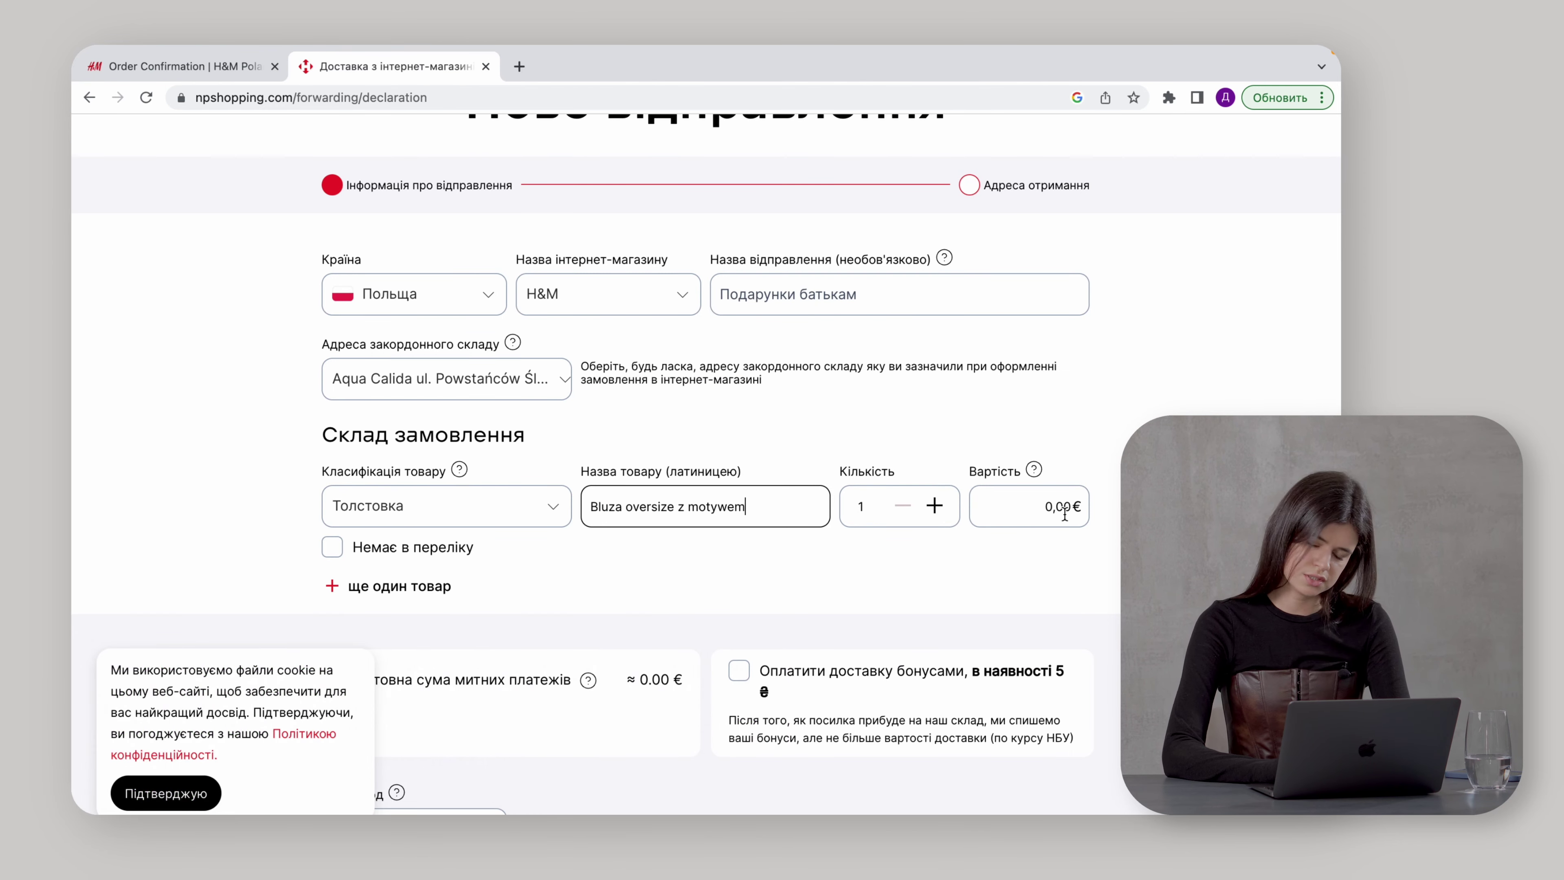
pyautogui.click(520, 115)
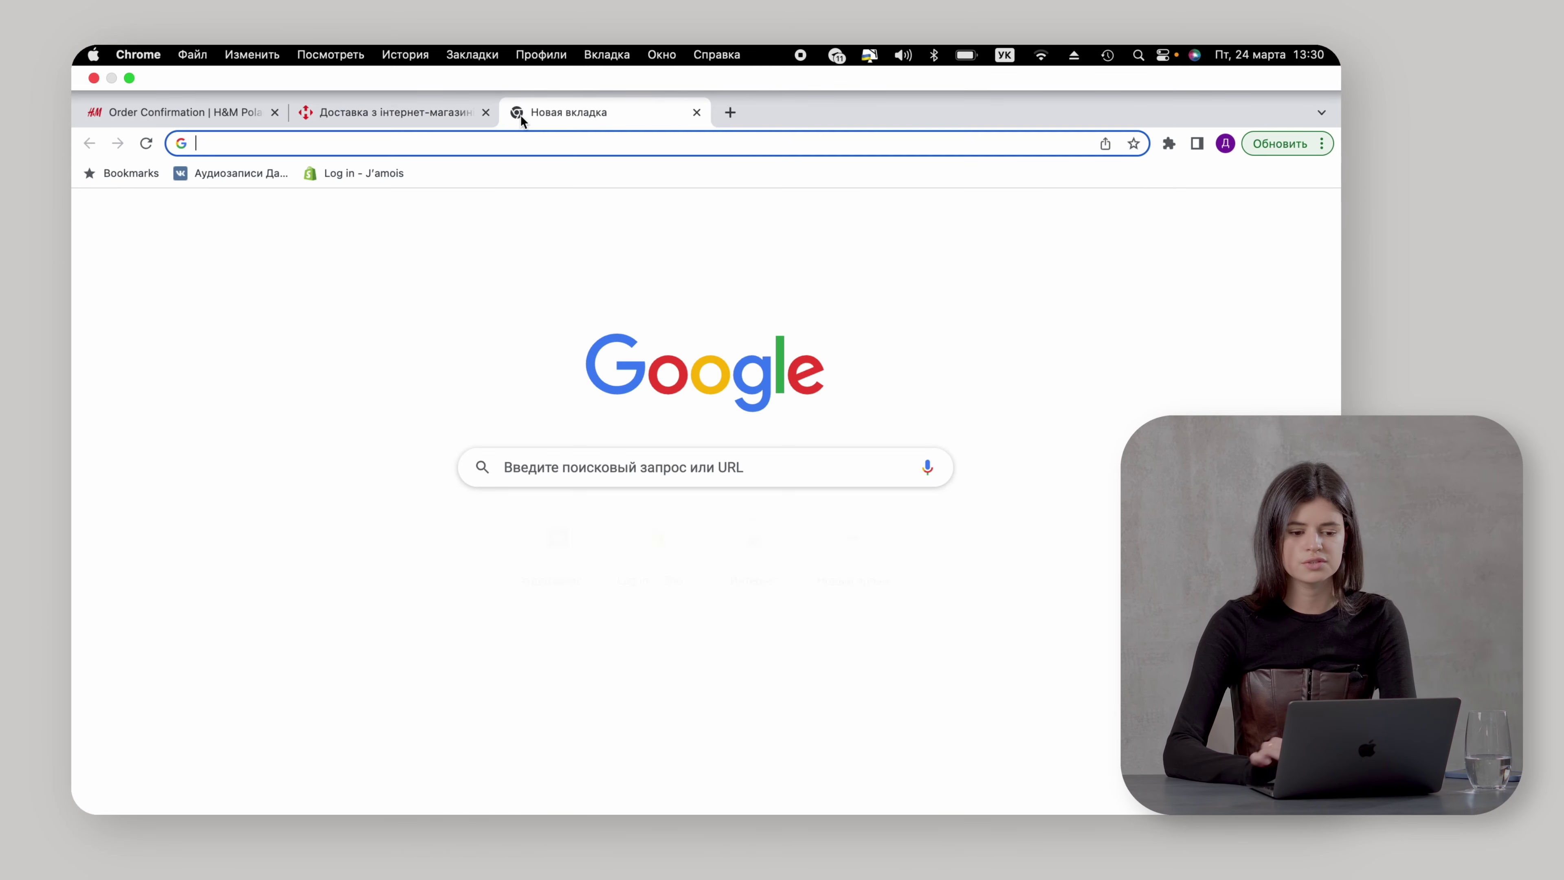
# Search Google for the Polish złoty (pln) exchange rate.
pyautogui.write('угк')
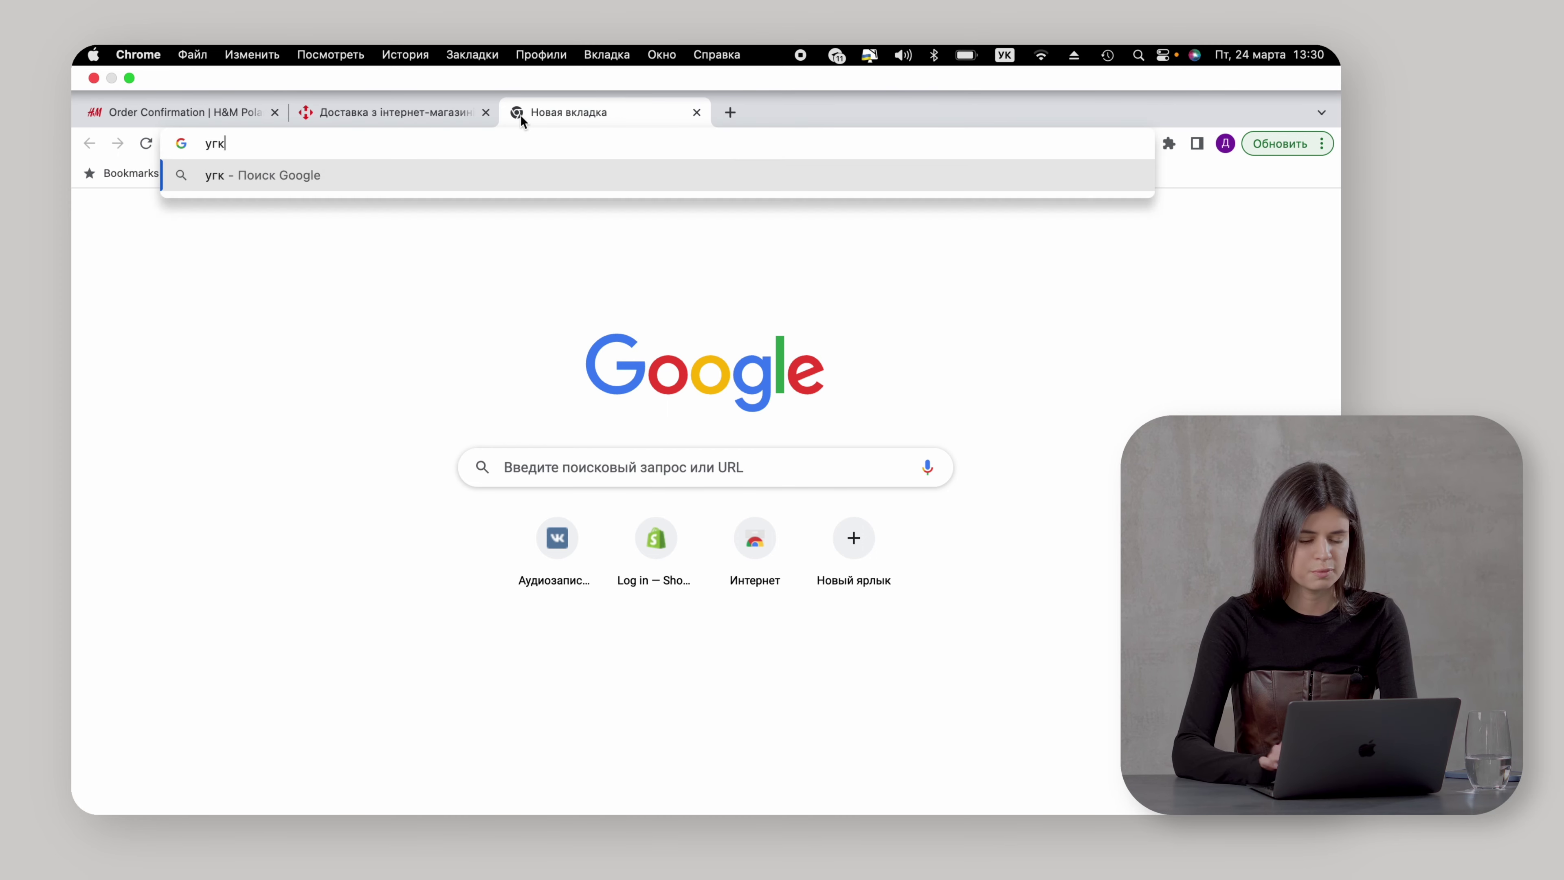
pyautogui.press('BackSpace')
pyautogui.press('BackSpace')
pyautogui.hotkey('ctrl', 'space')
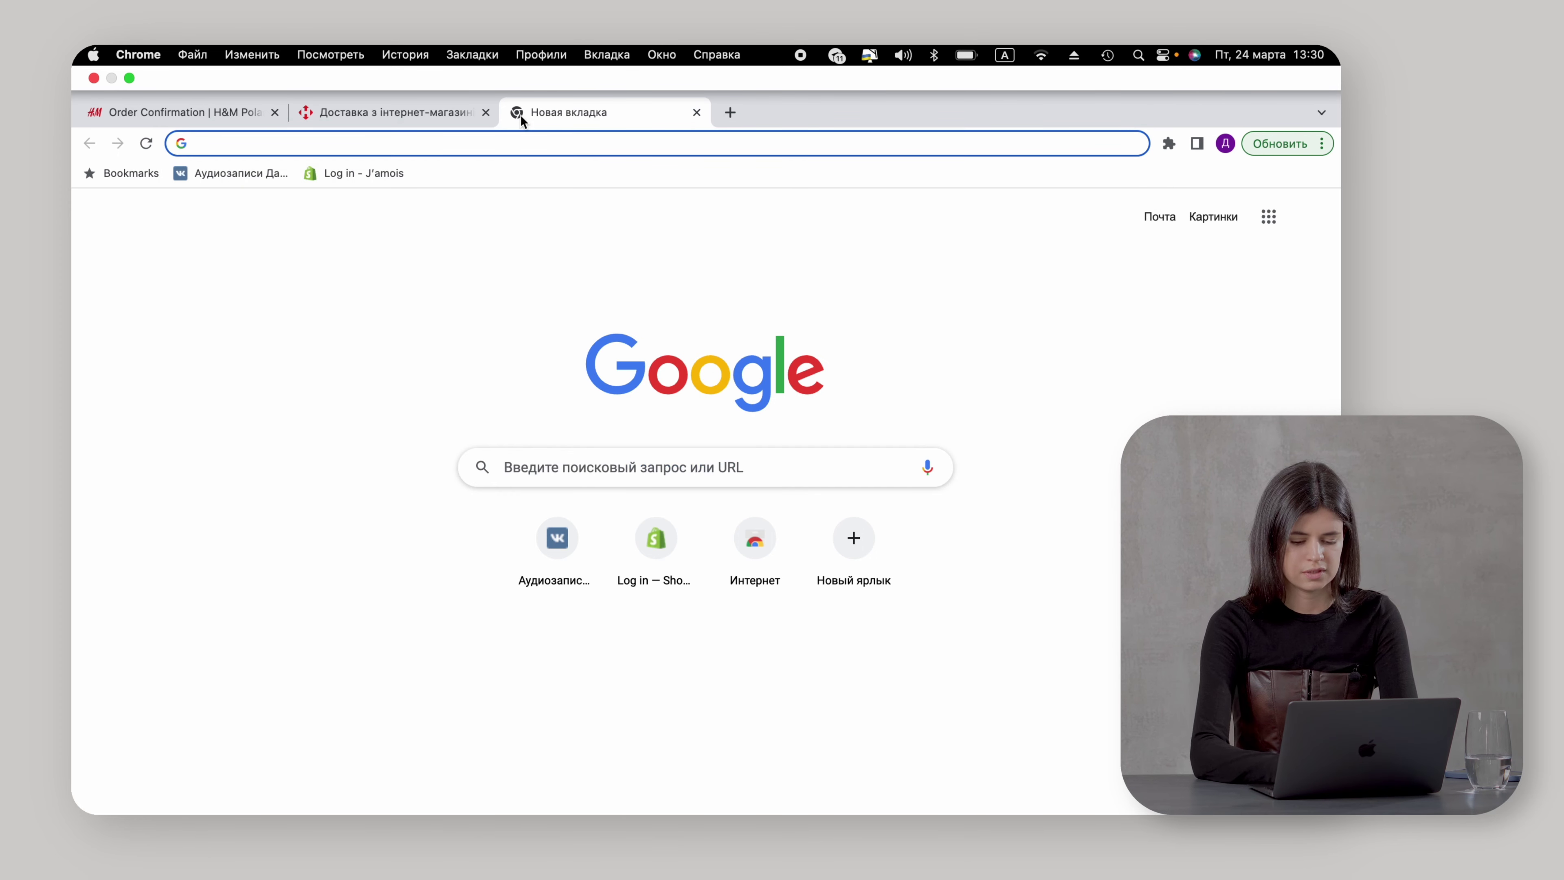
pyautogui.write('e')
pyautogui.press('BackSpace')
pyautogui.write('pln')
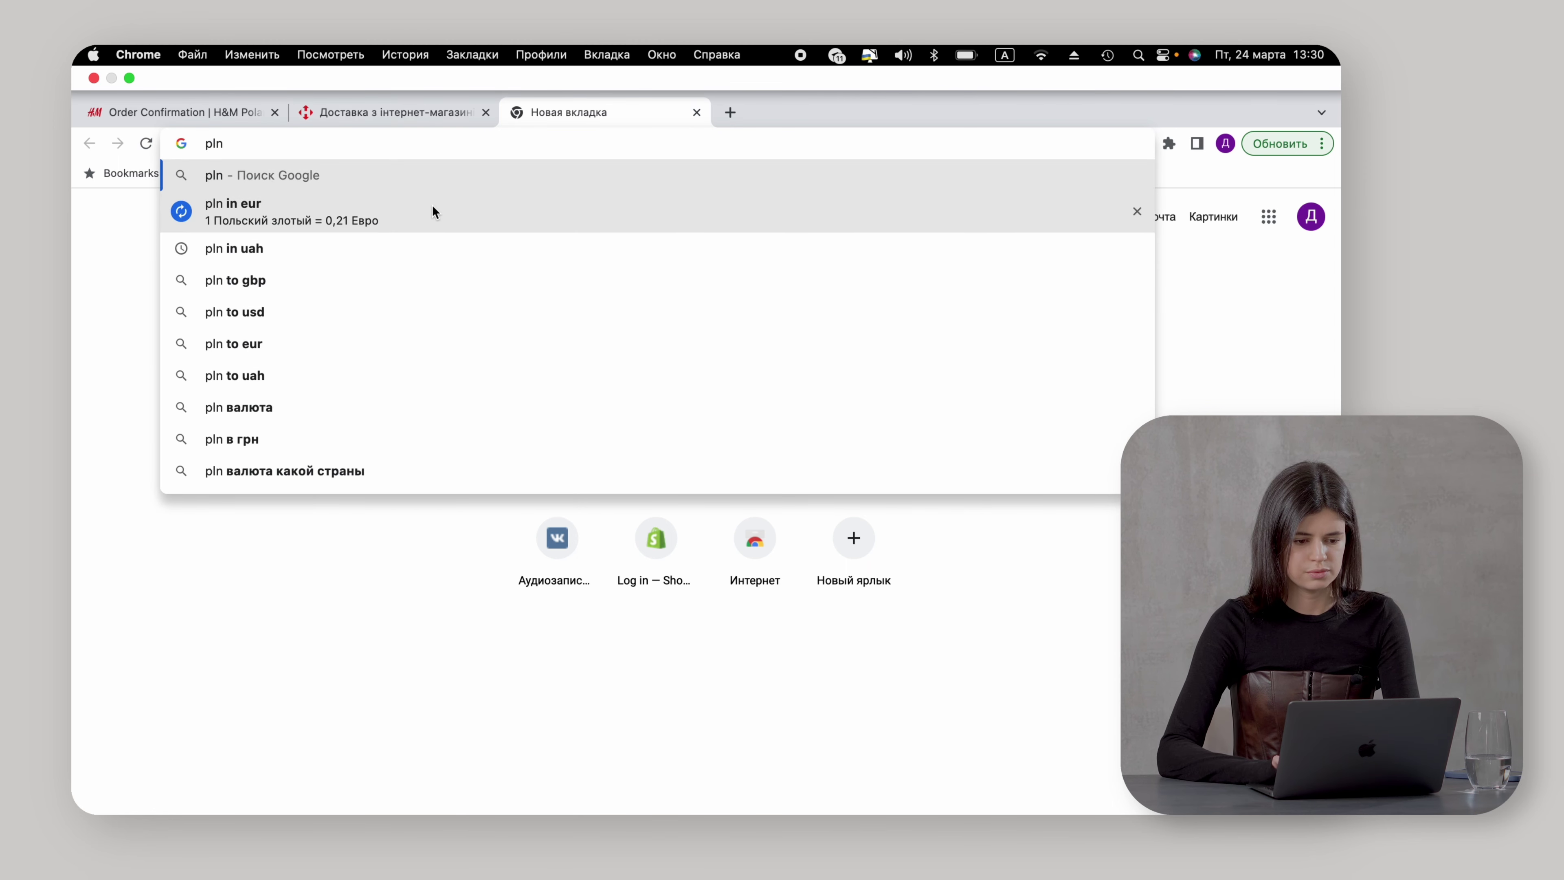
pyautogui.click(433, 248)
# Convert 129,99 PLN to euro in Google's converter, giving 27,72 €.
pyautogui.click(373, 161)
pyautogui.moveTo(292, 157); pyautogui.dragTo(271, 156)
pyautogui.write('eur')
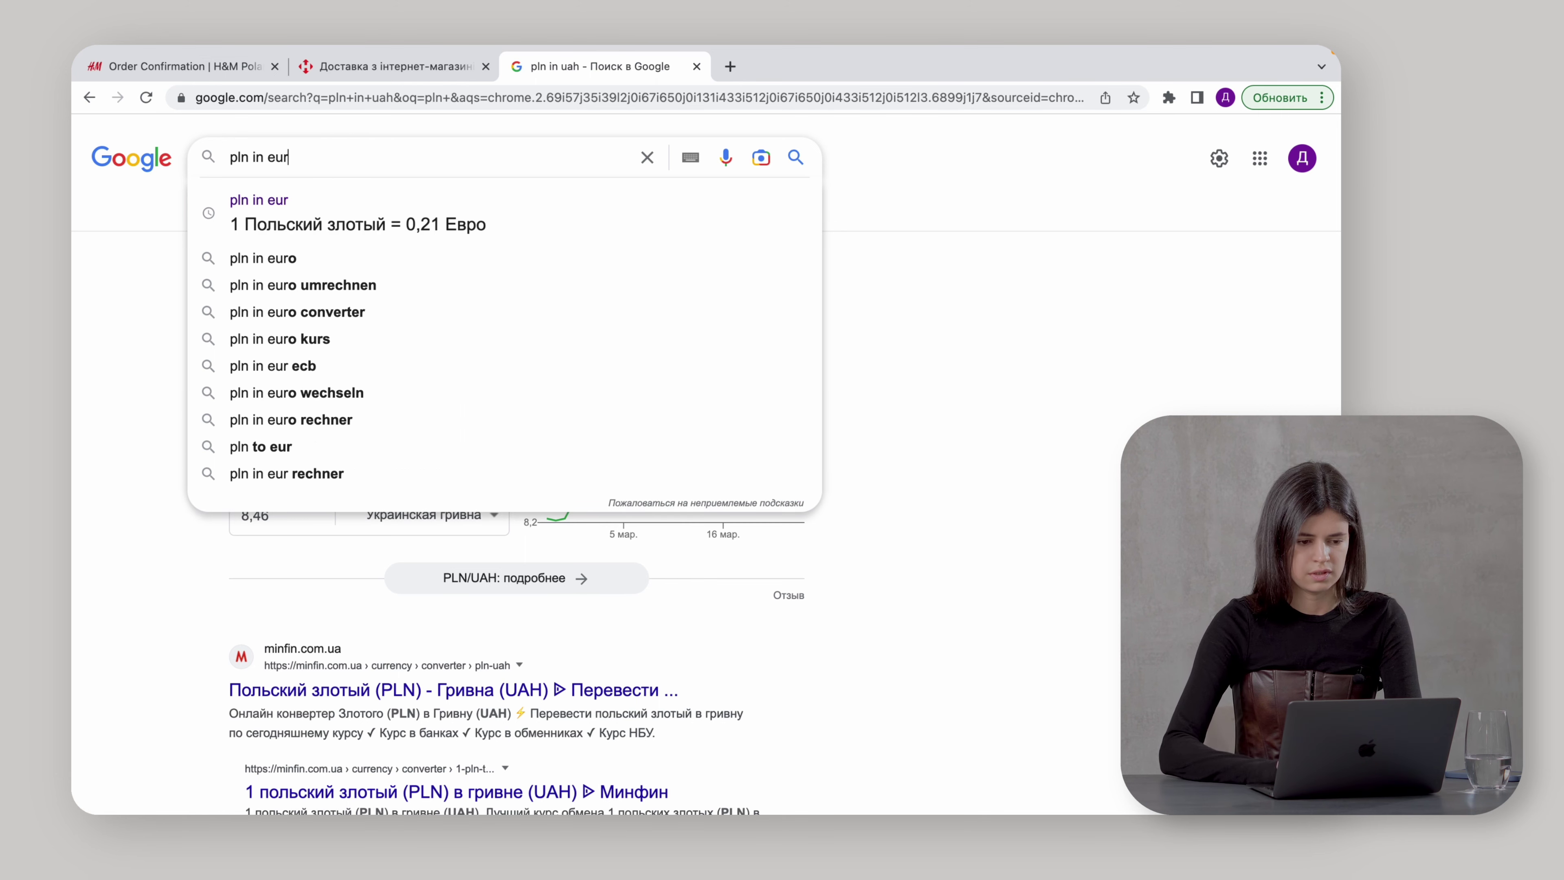
pyautogui.click(293, 211)
pyautogui.click(284, 417)
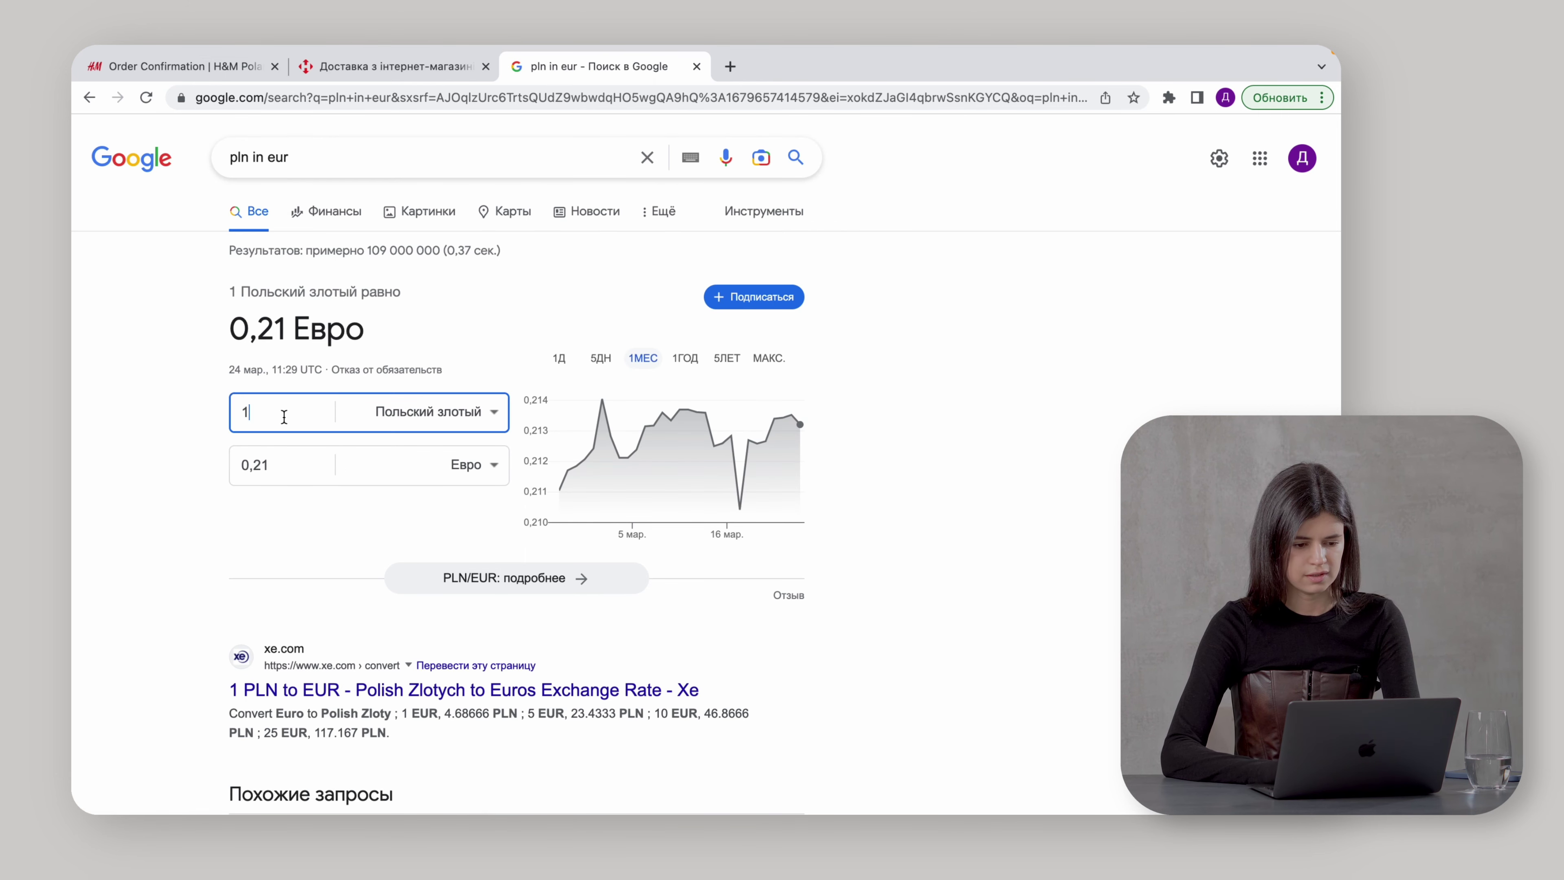
pyautogui.write('29,')
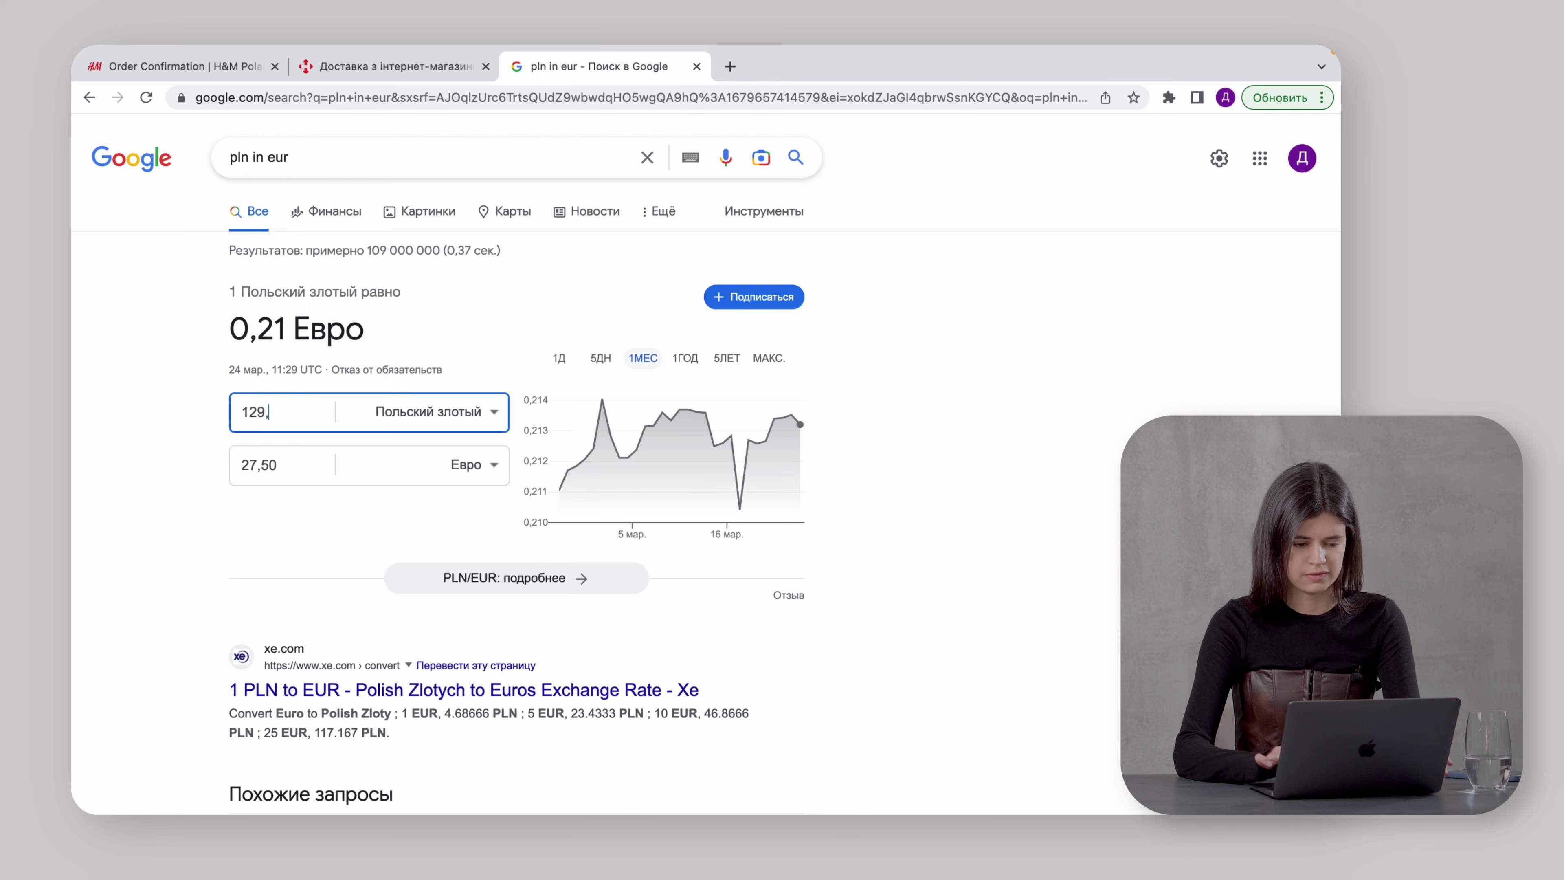
pyautogui.write('99')
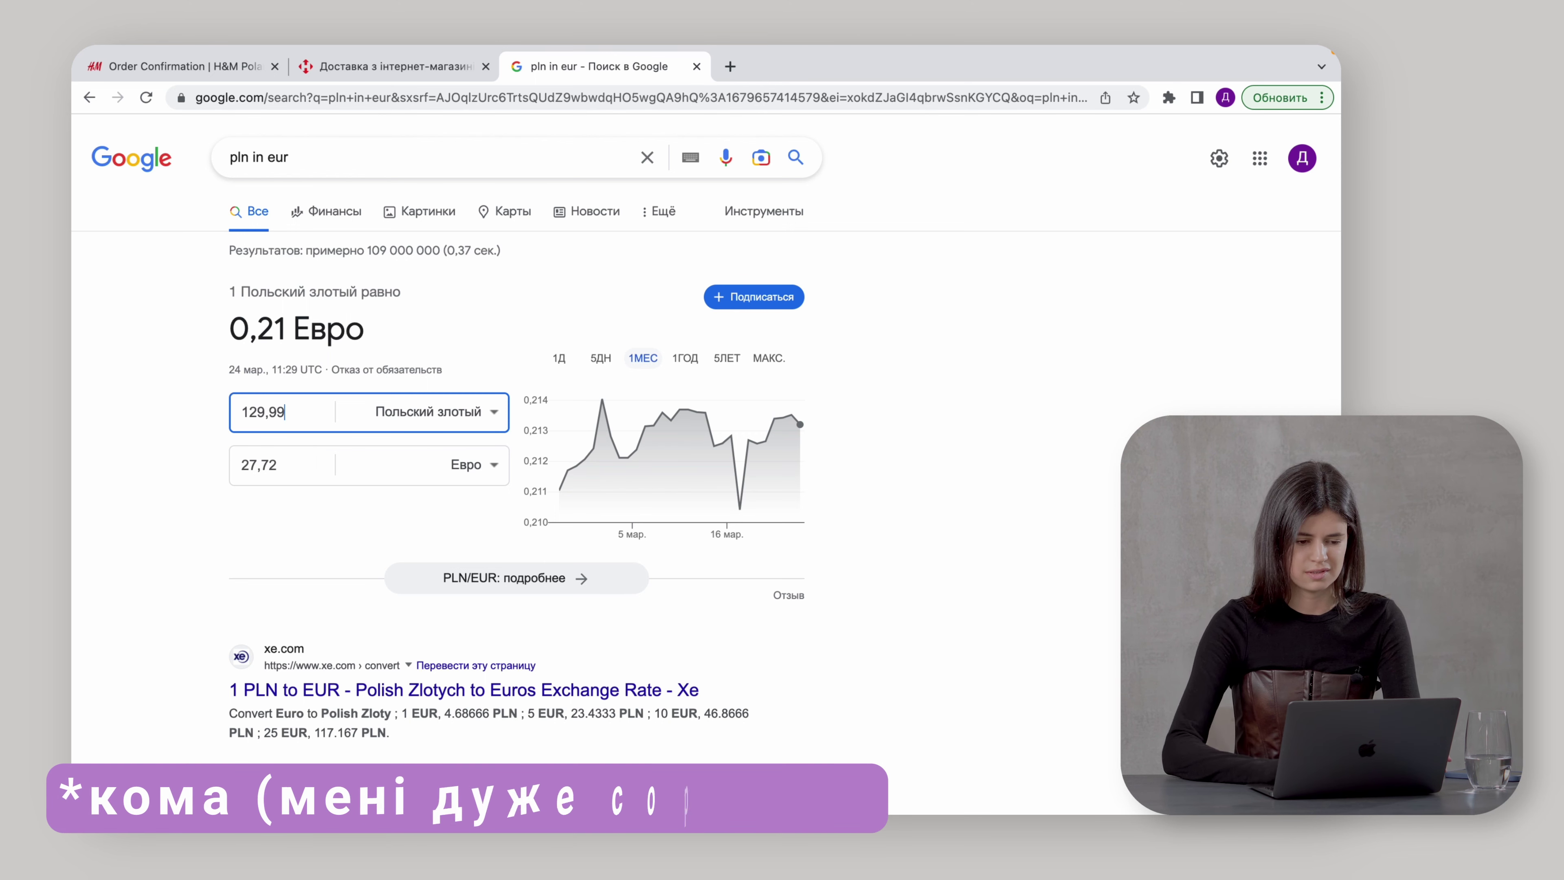
pyautogui.click(395, 66)
# Enter 27,72 € as the item value and save the H&M shipment declaration.
pyautogui.click(1025, 504)
pyautogui.write('27,72€')
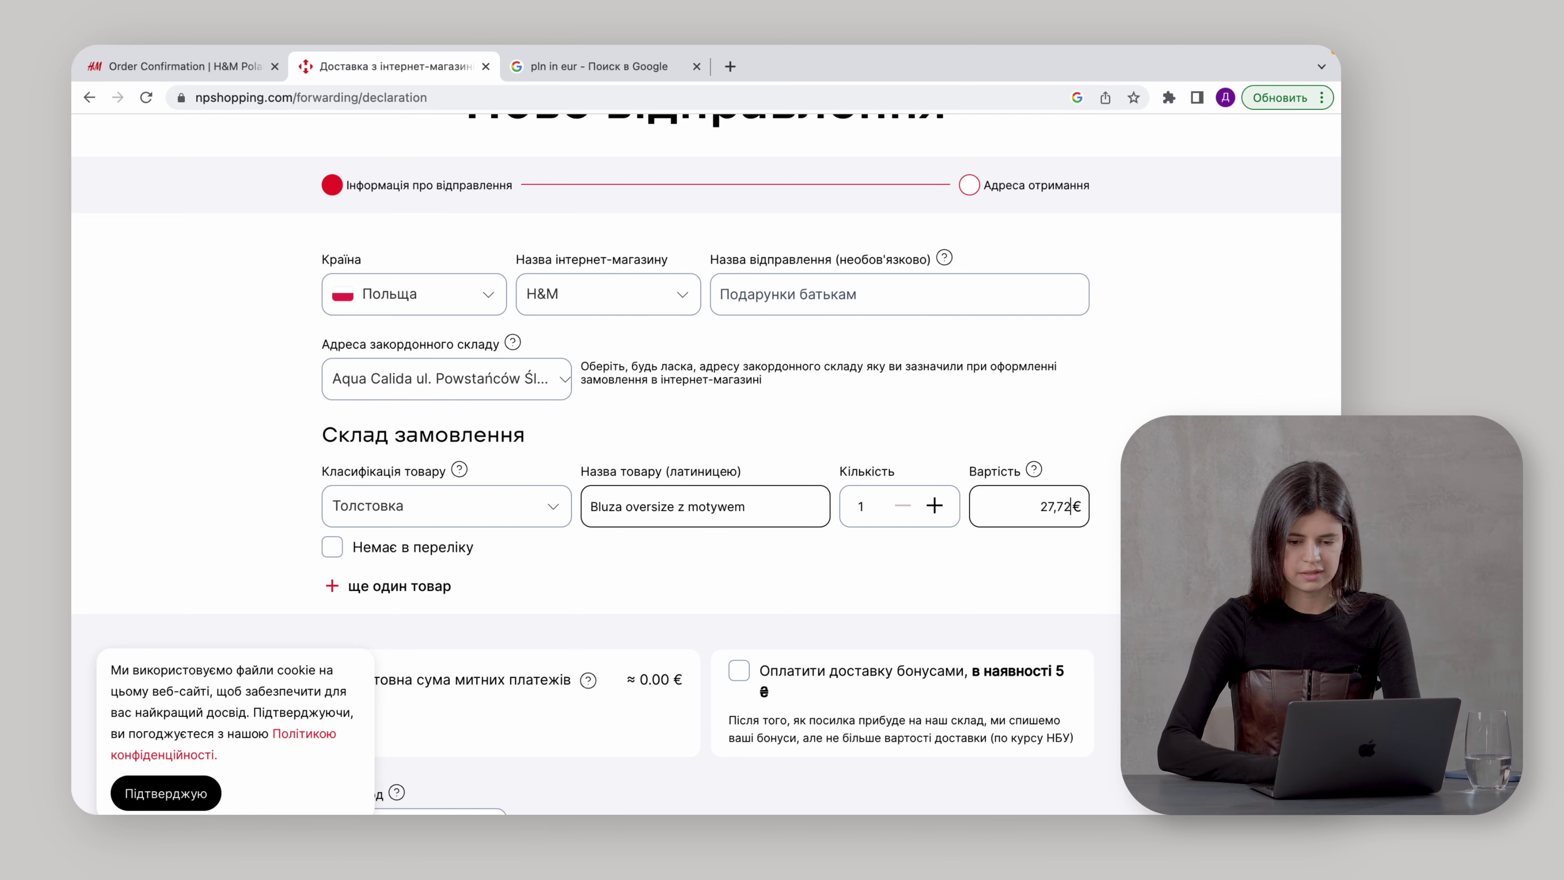
pyautogui.scroll(-3, 706, 461)
pyautogui.click(309, 398)
pyautogui.scroll(-2, 309, 398)
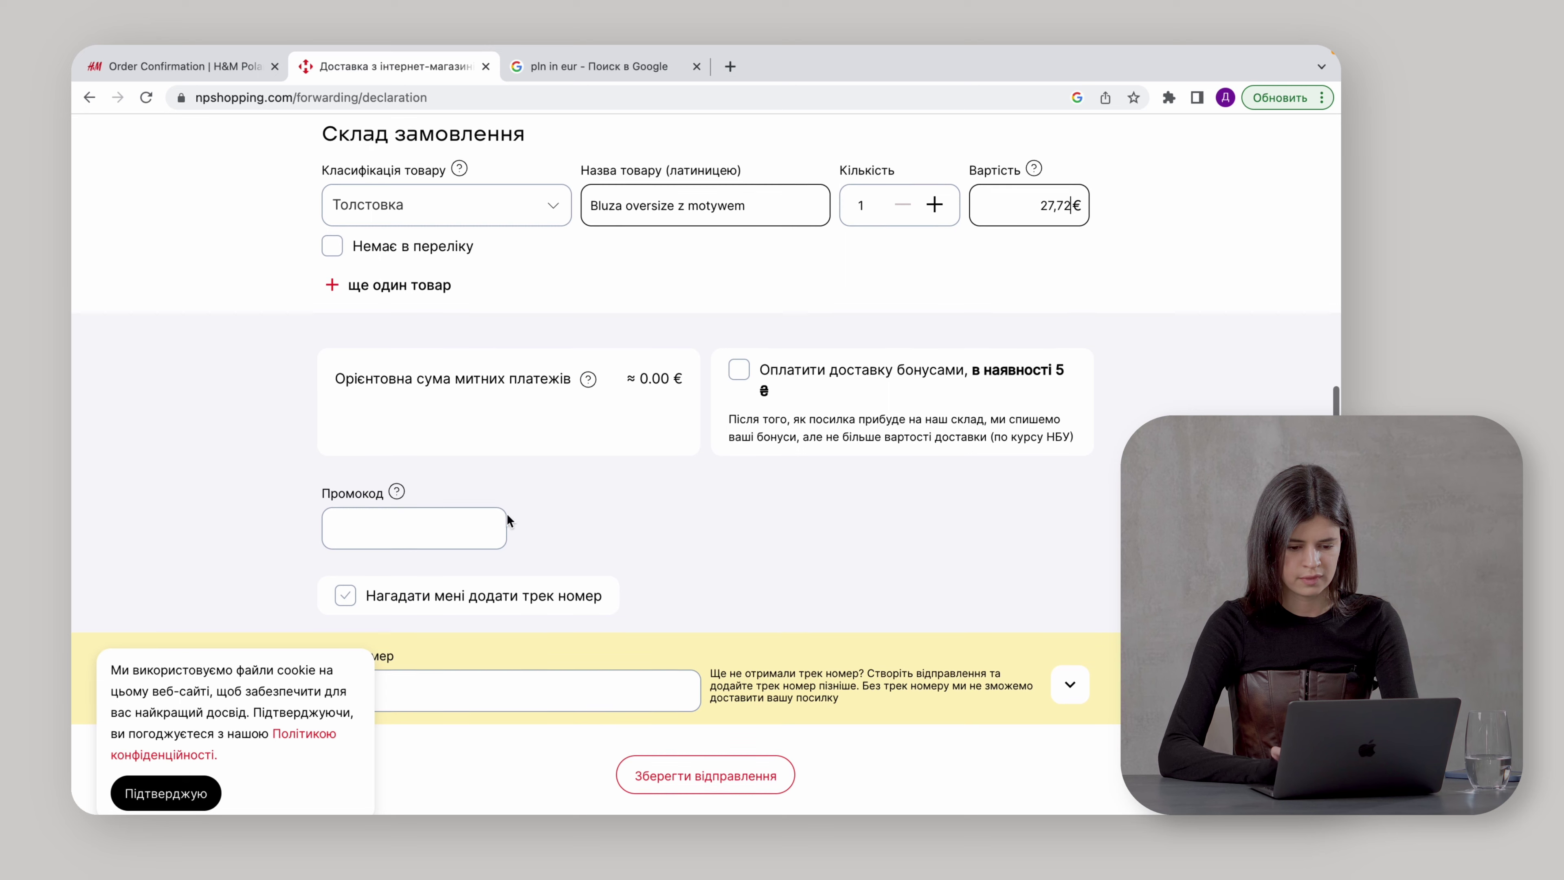
pyautogui.click(700, 784)
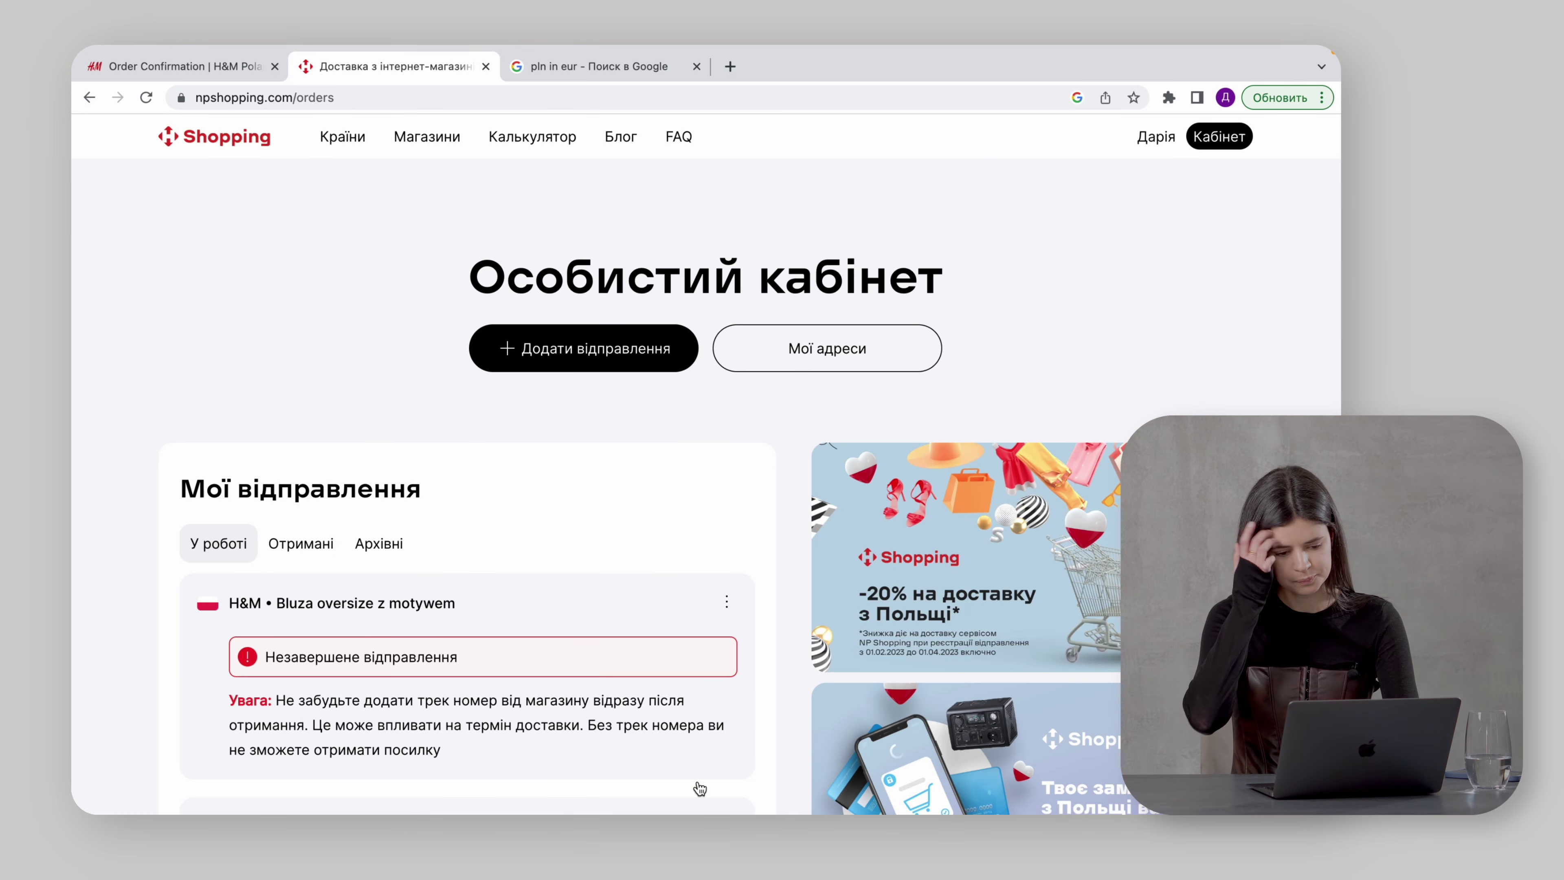
# Review the saved H&M shipment page and reload it.
pyautogui.scroll(-3, 700, 788)
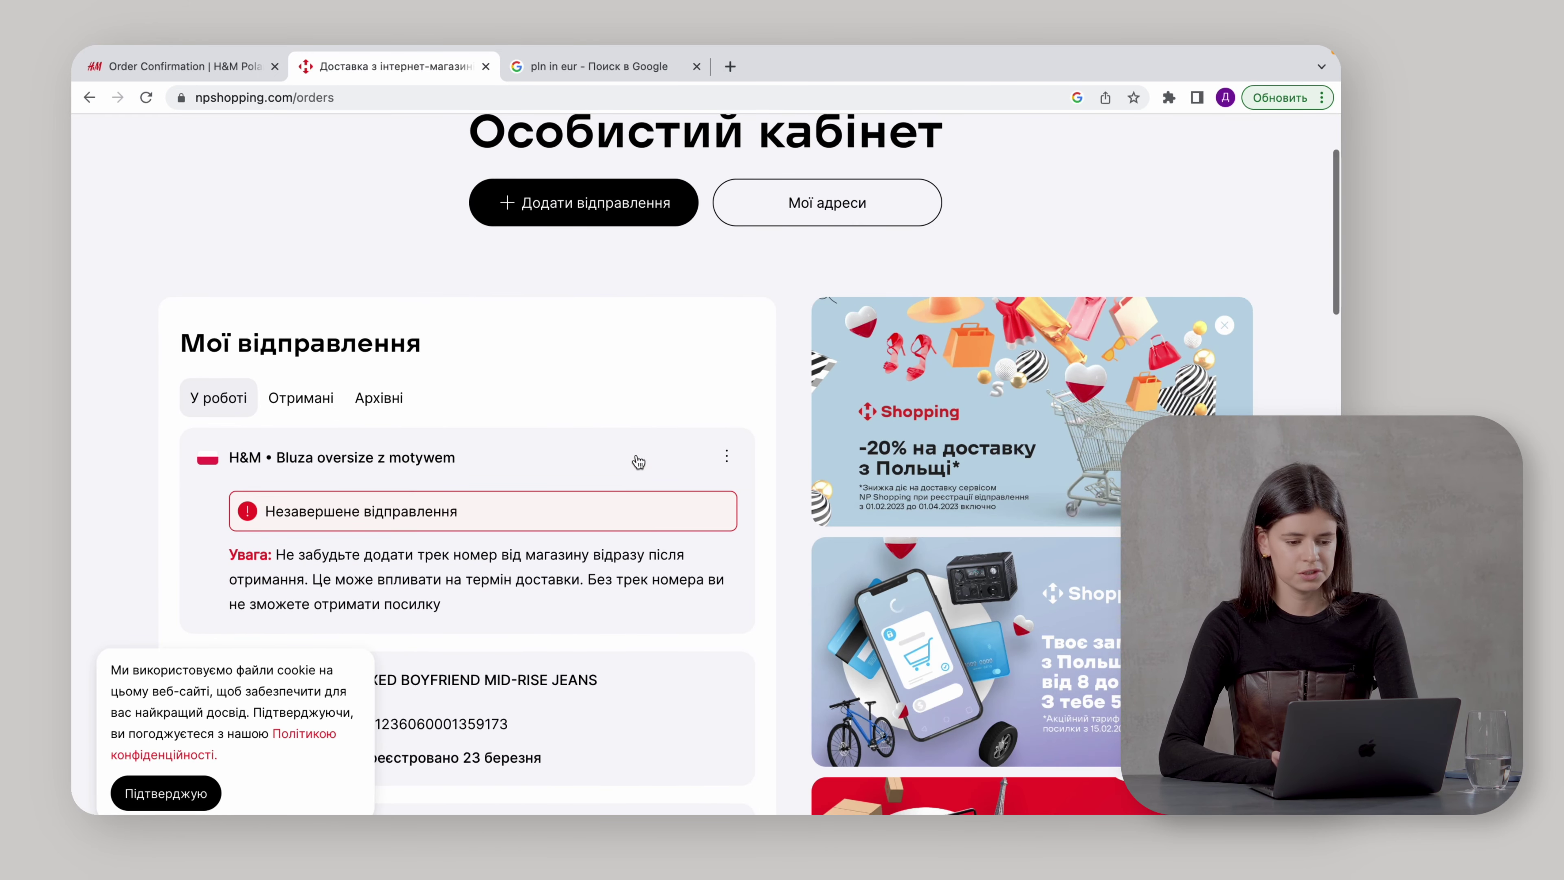
pyautogui.scroll(-4, 638, 458)
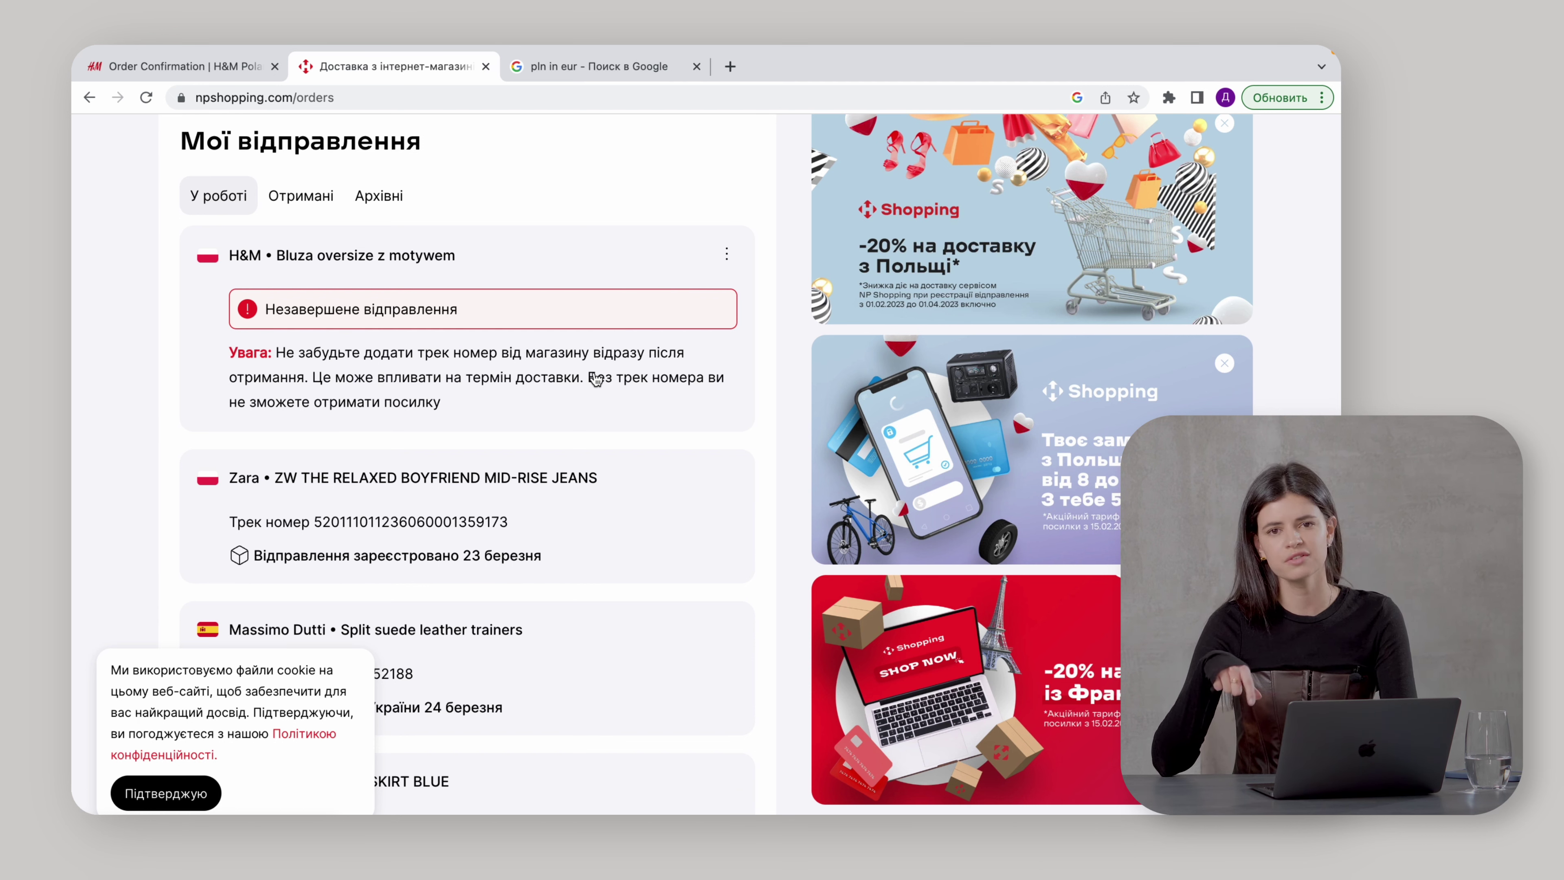
pyautogui.press('super+r')
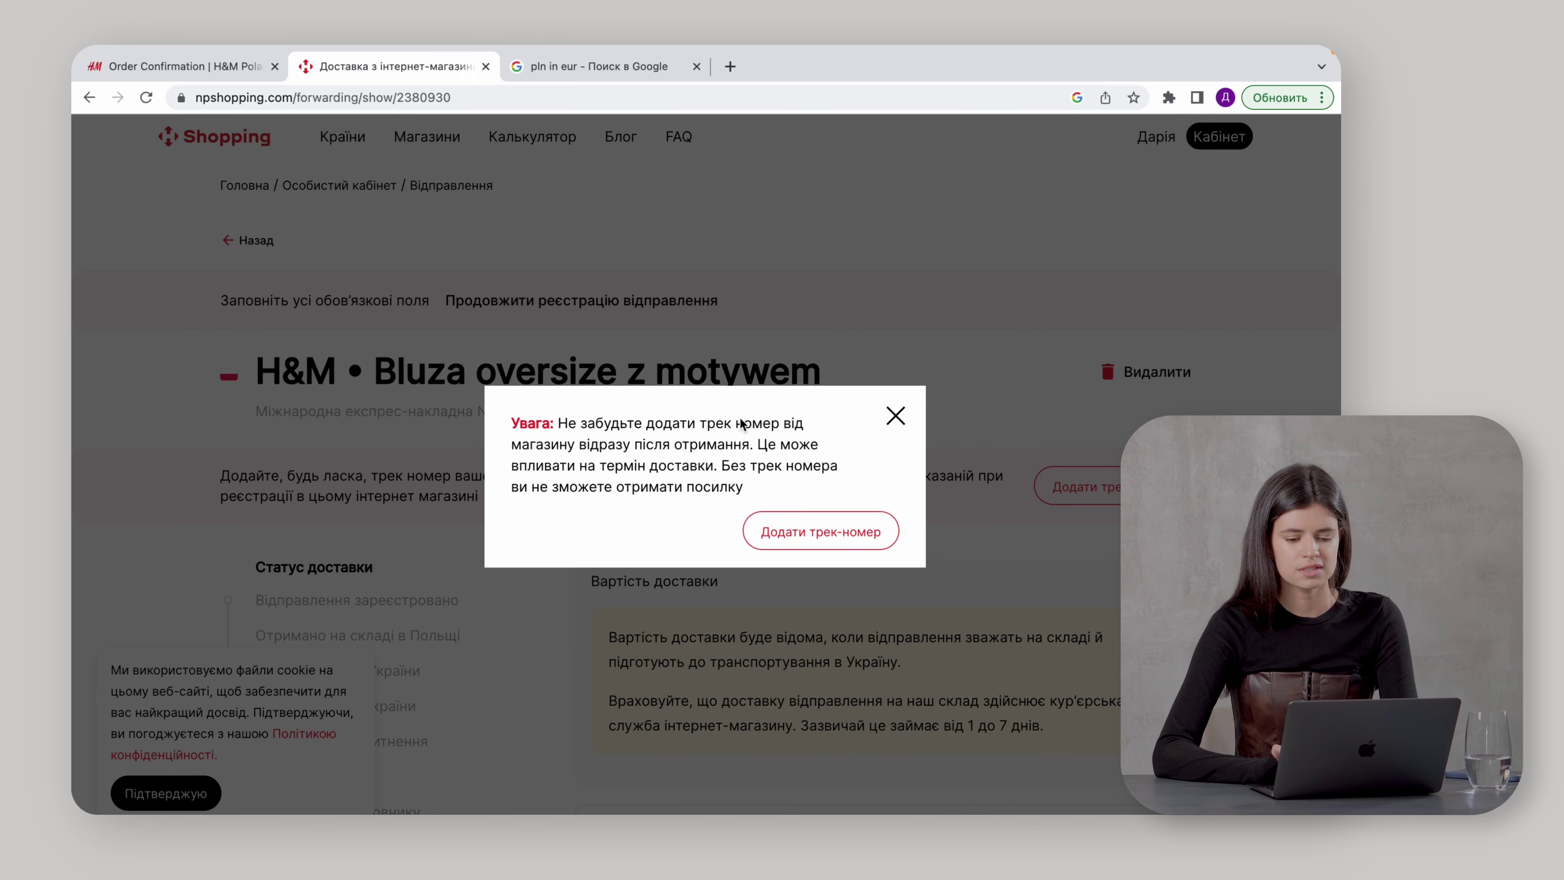
# Dismiss the reminder, open Додати трек-номер for the H&M shipment, and accept the cookie notice.
pyautogui.click(895, 415)
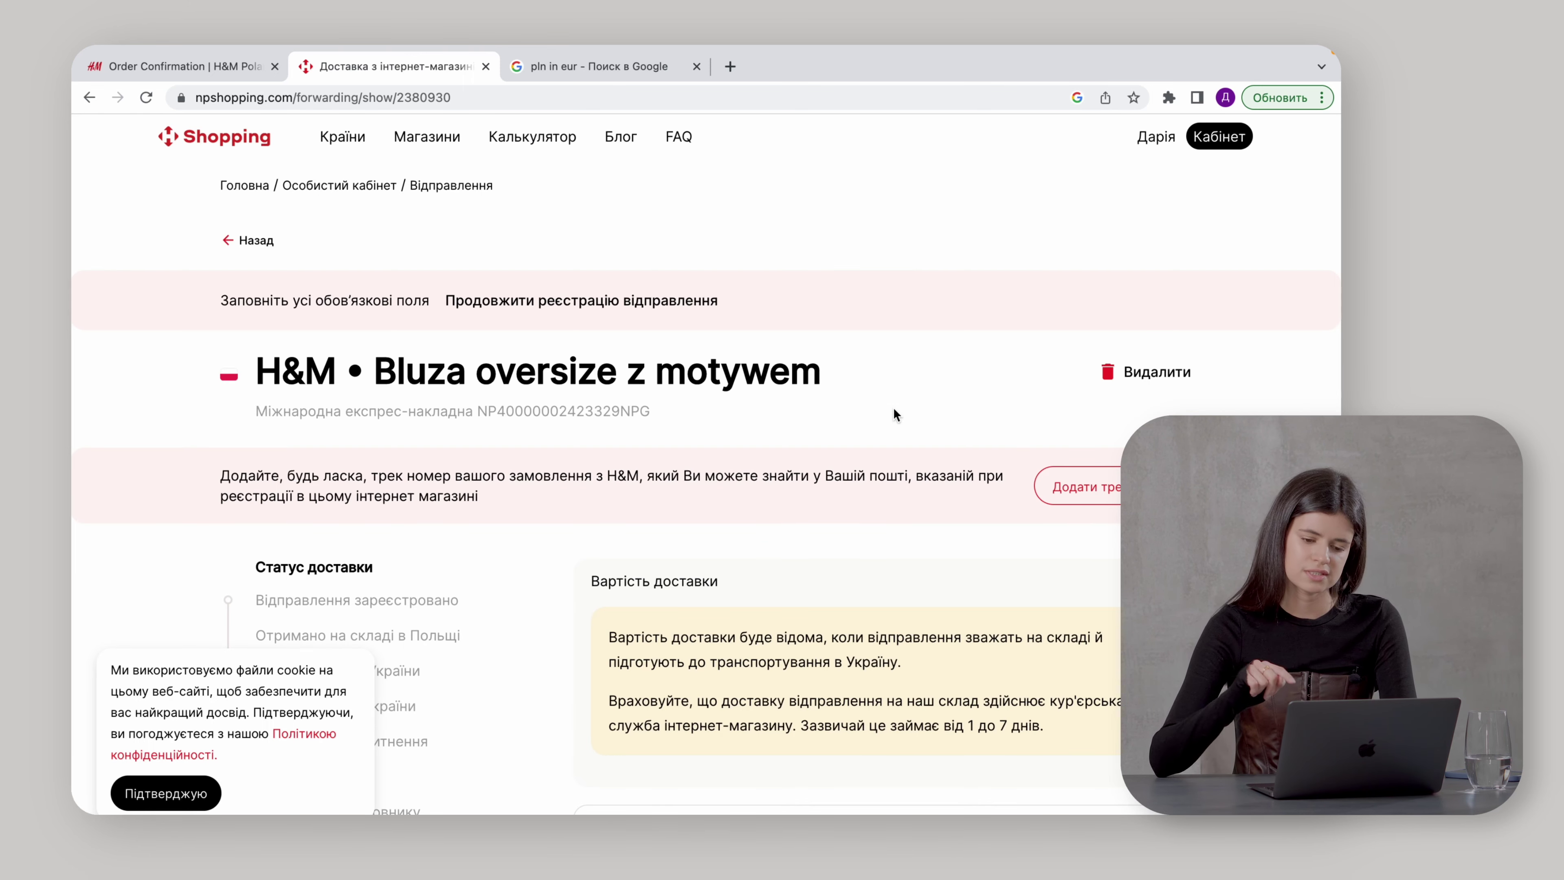
pyautogui.scroll(-5, 893, 415)
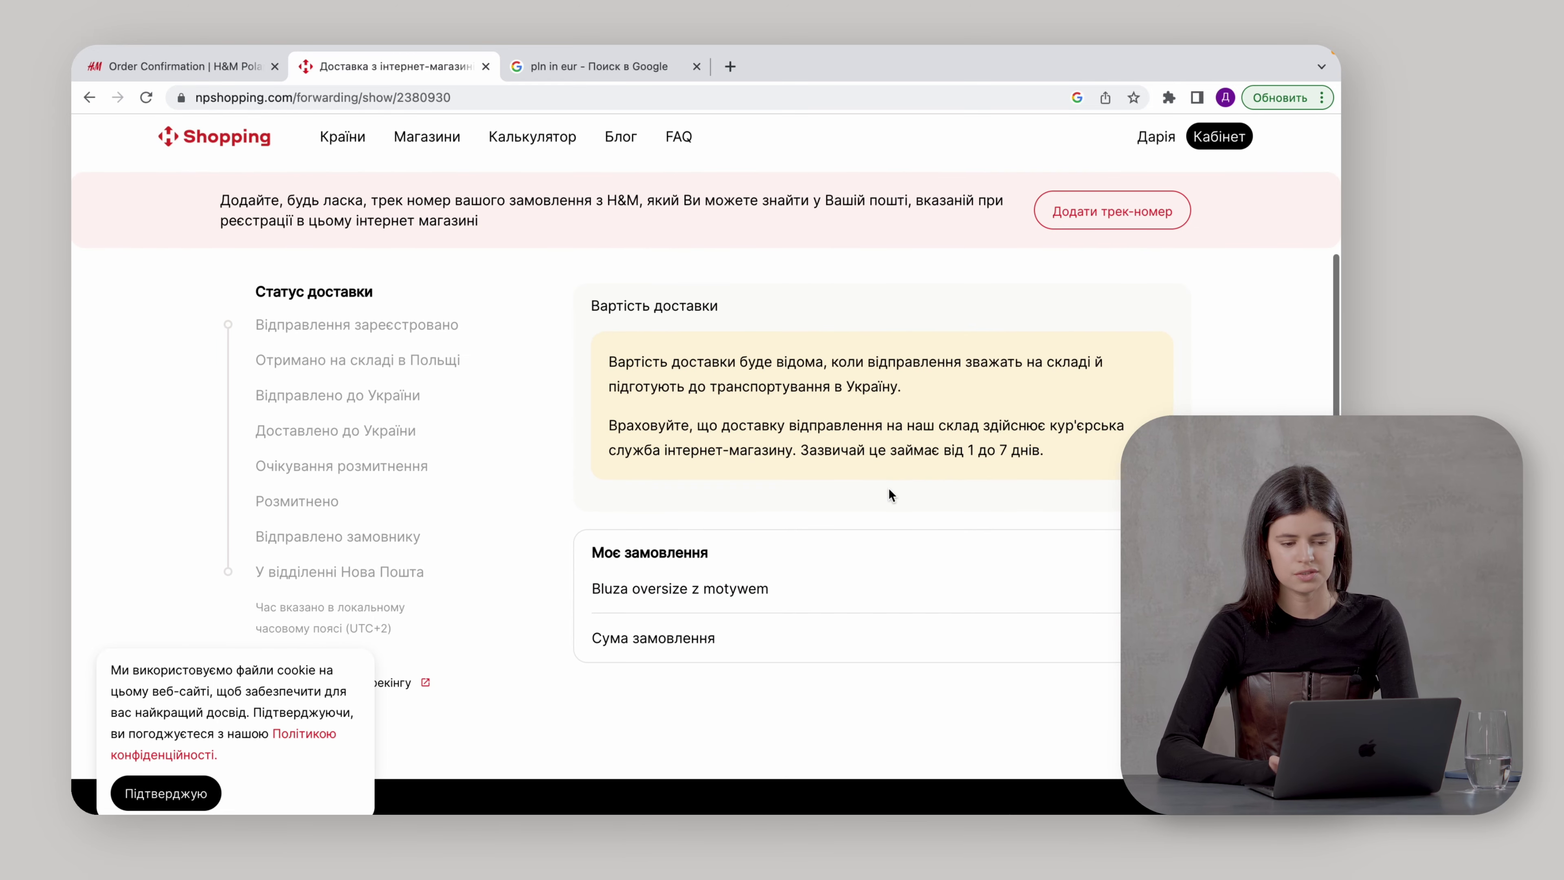
pyautogui.scroll(3, 889, 492)
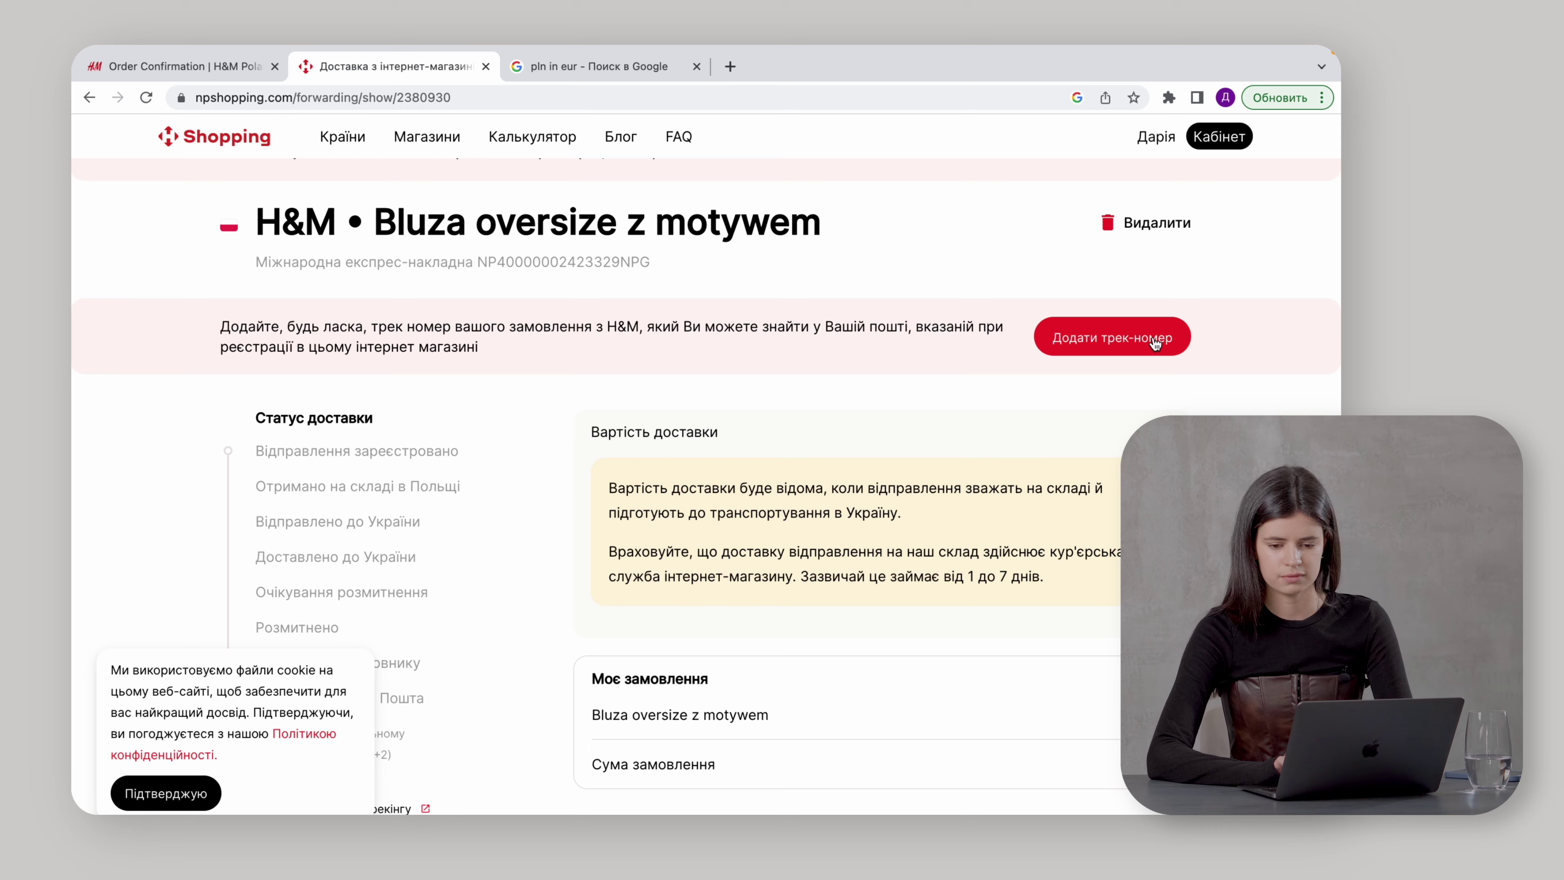
pyautogui.click(1155, 342)
pyautogui.scroll(-4, 964, 580)
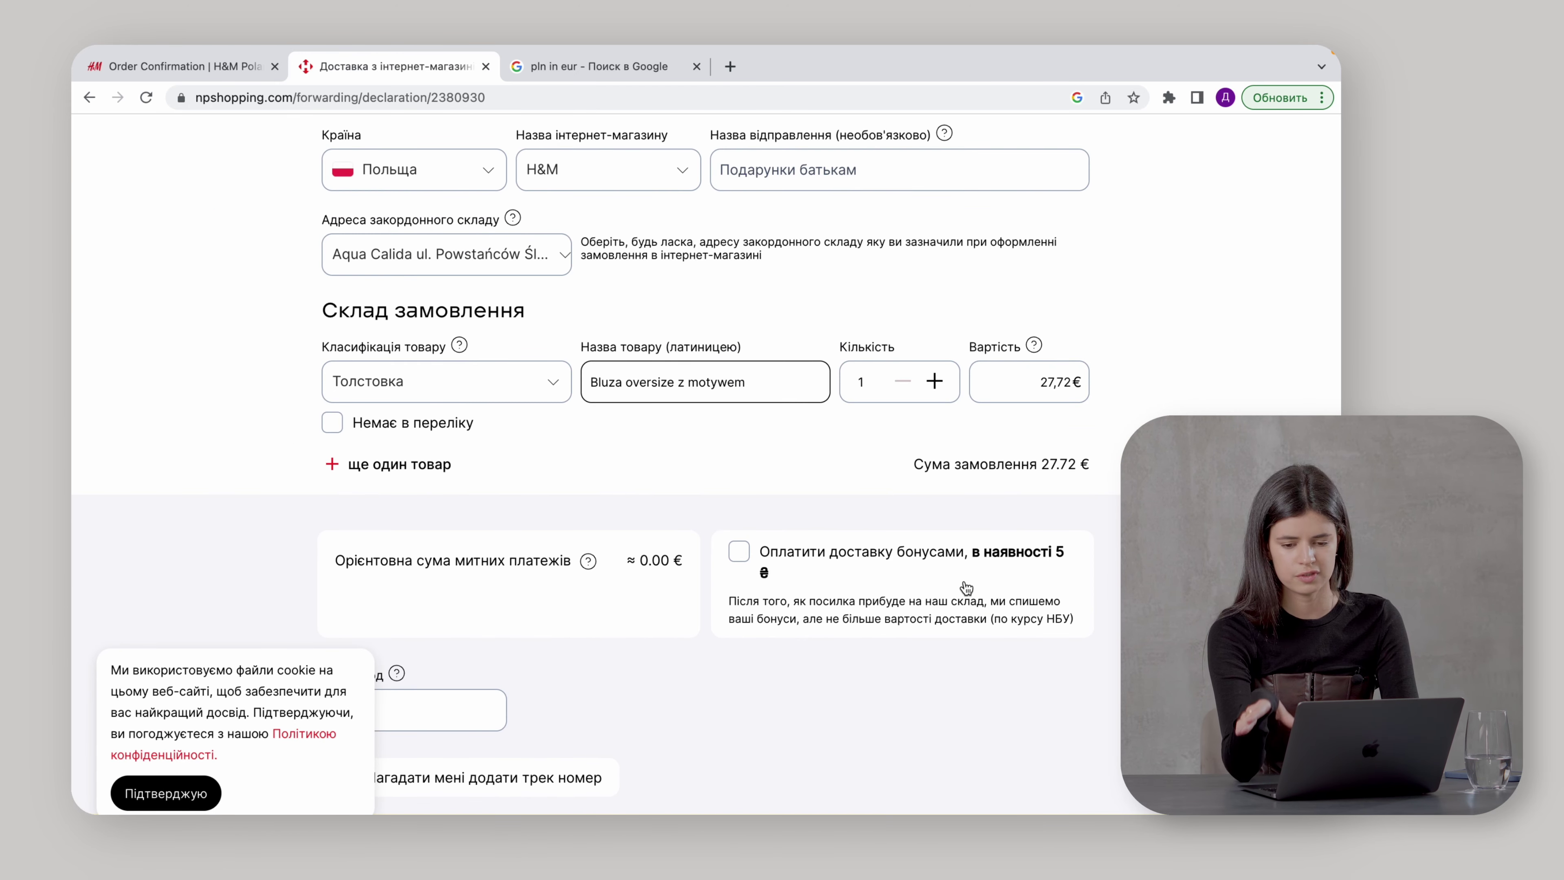
pyautogui.scroll(-3, 966, 588)
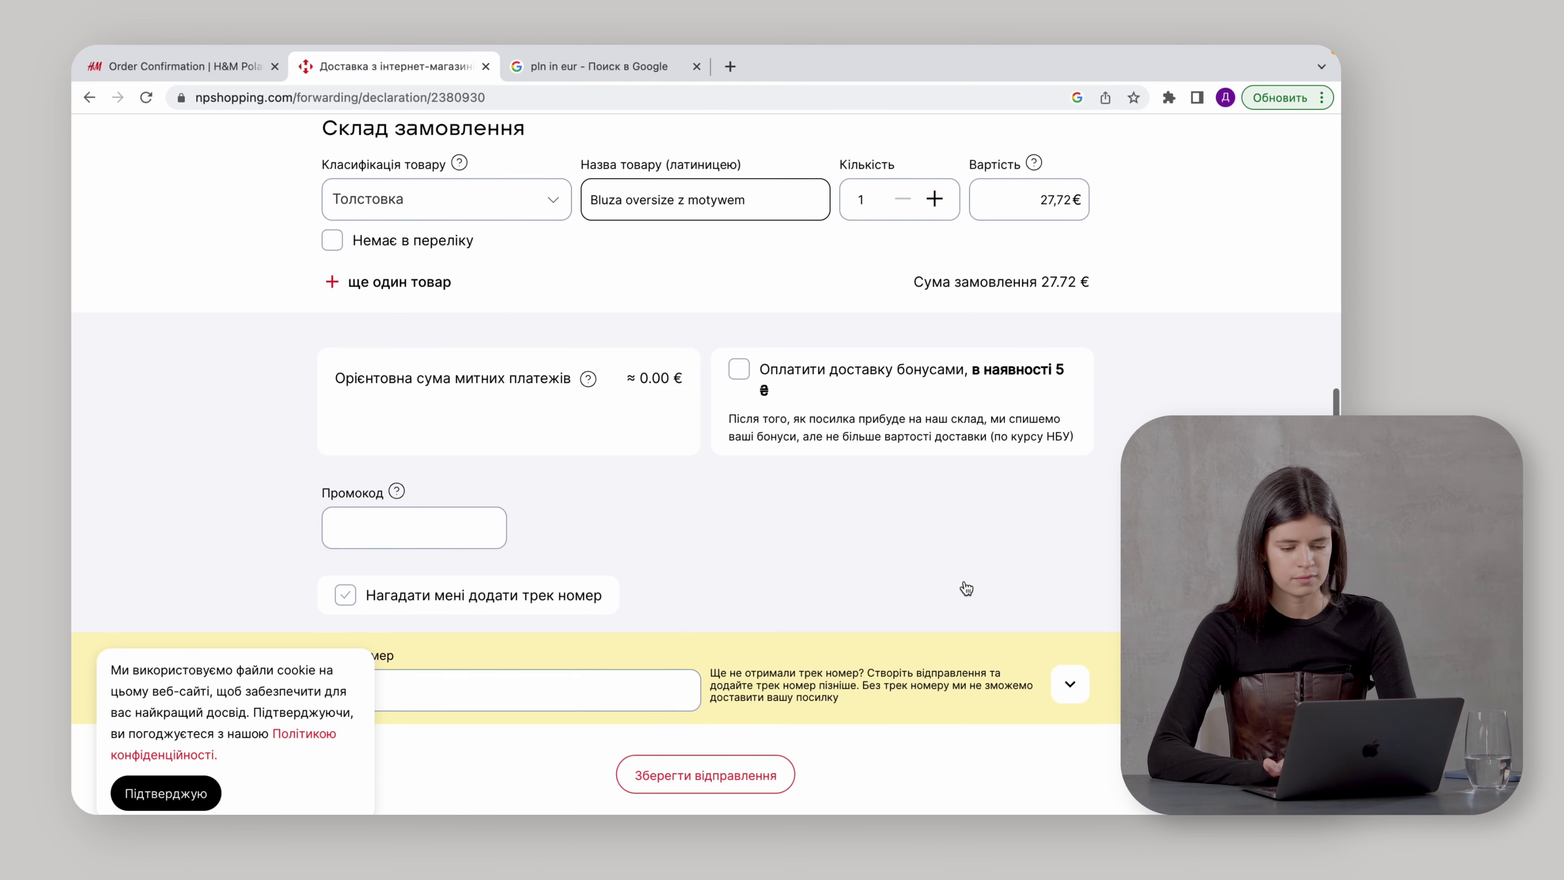
pyautogui.click(205, 780)
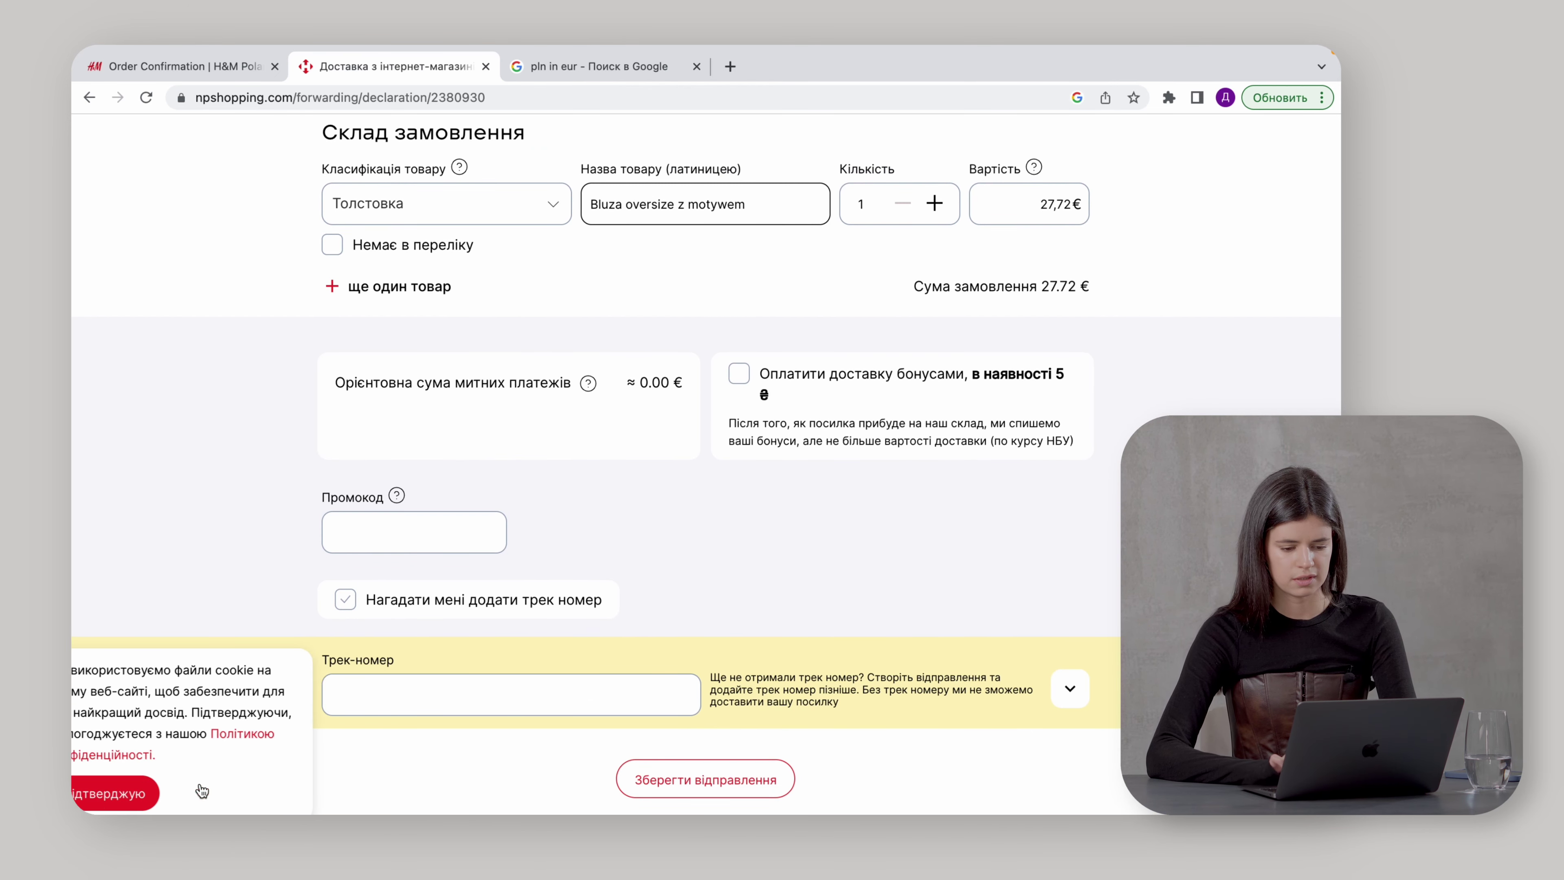
pyautogui.click(377, 686)
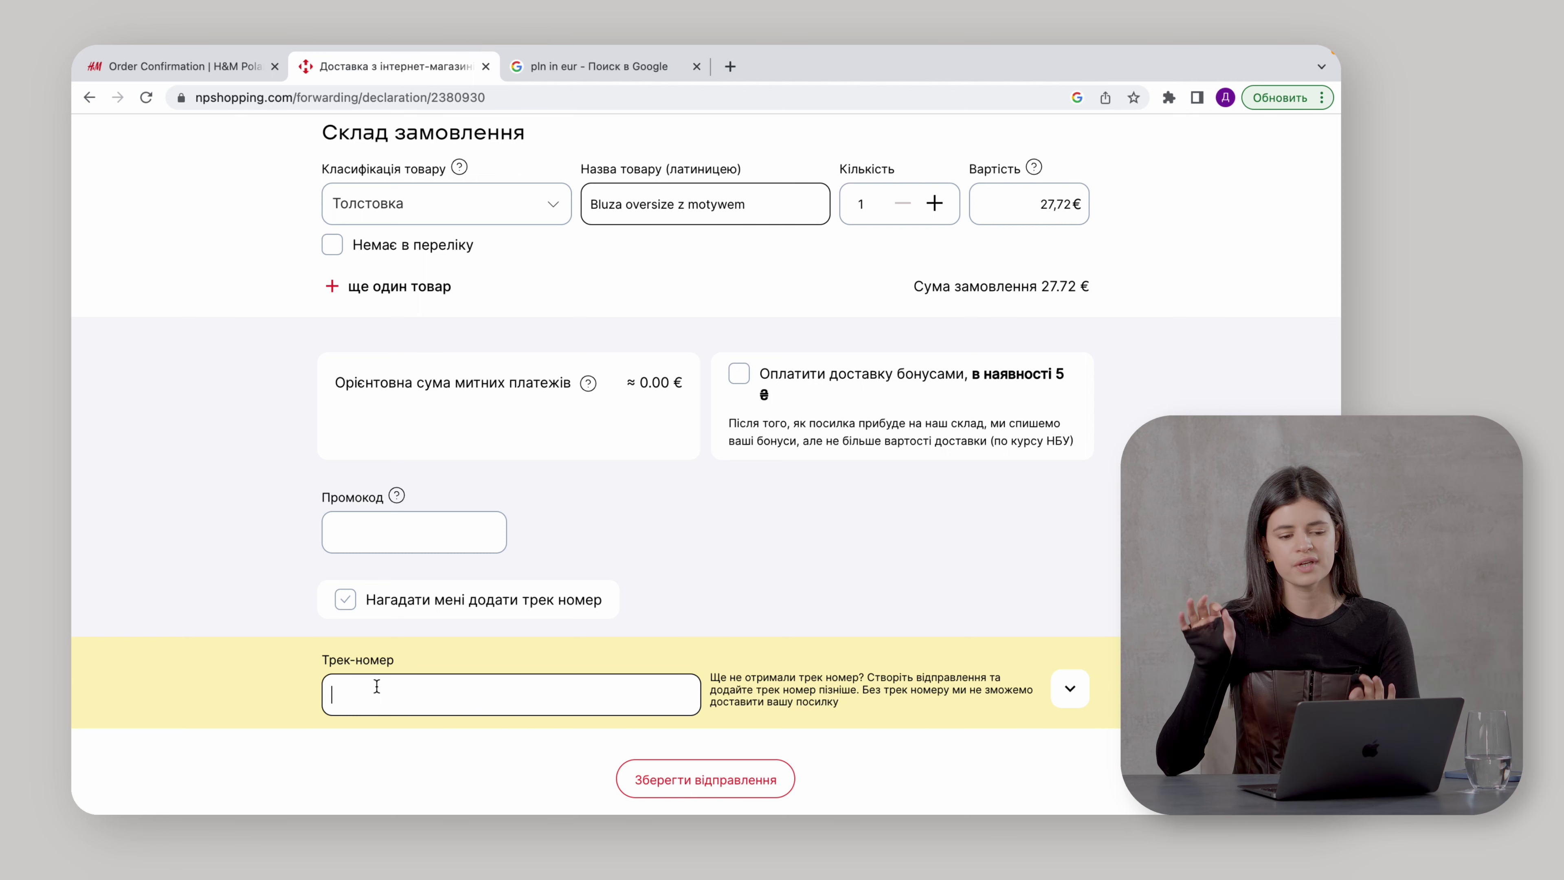
pyautogui.scroll(7, 377, 686)
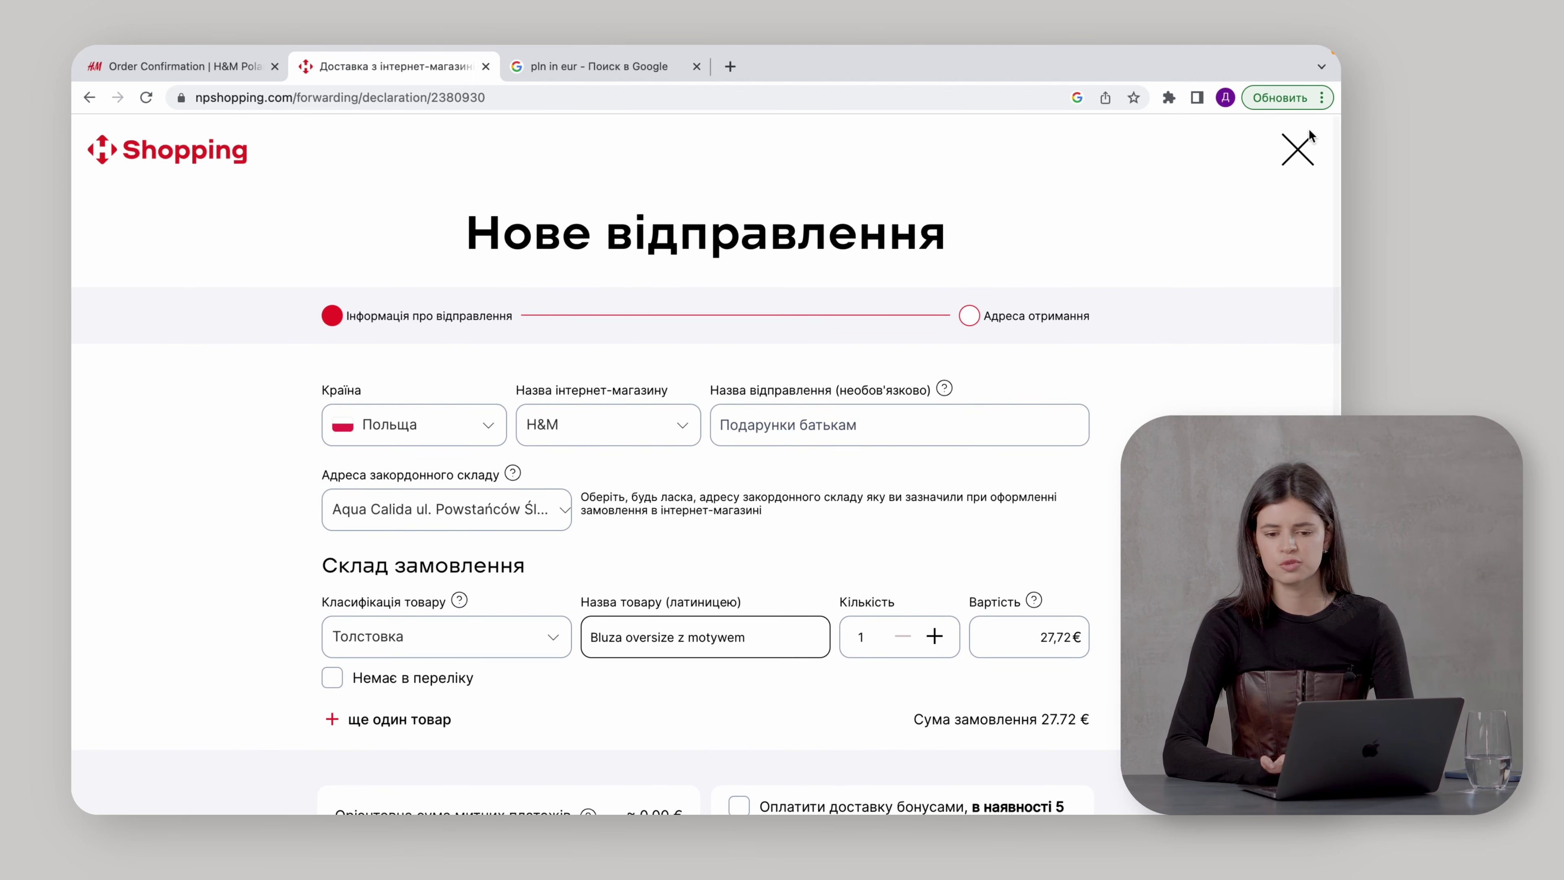
# Close the declaration form and open the Zara ZW THE RELAXED BOYFRIEND MID-RISE JEANS shipment.
pyautogui.click(1297, 149)
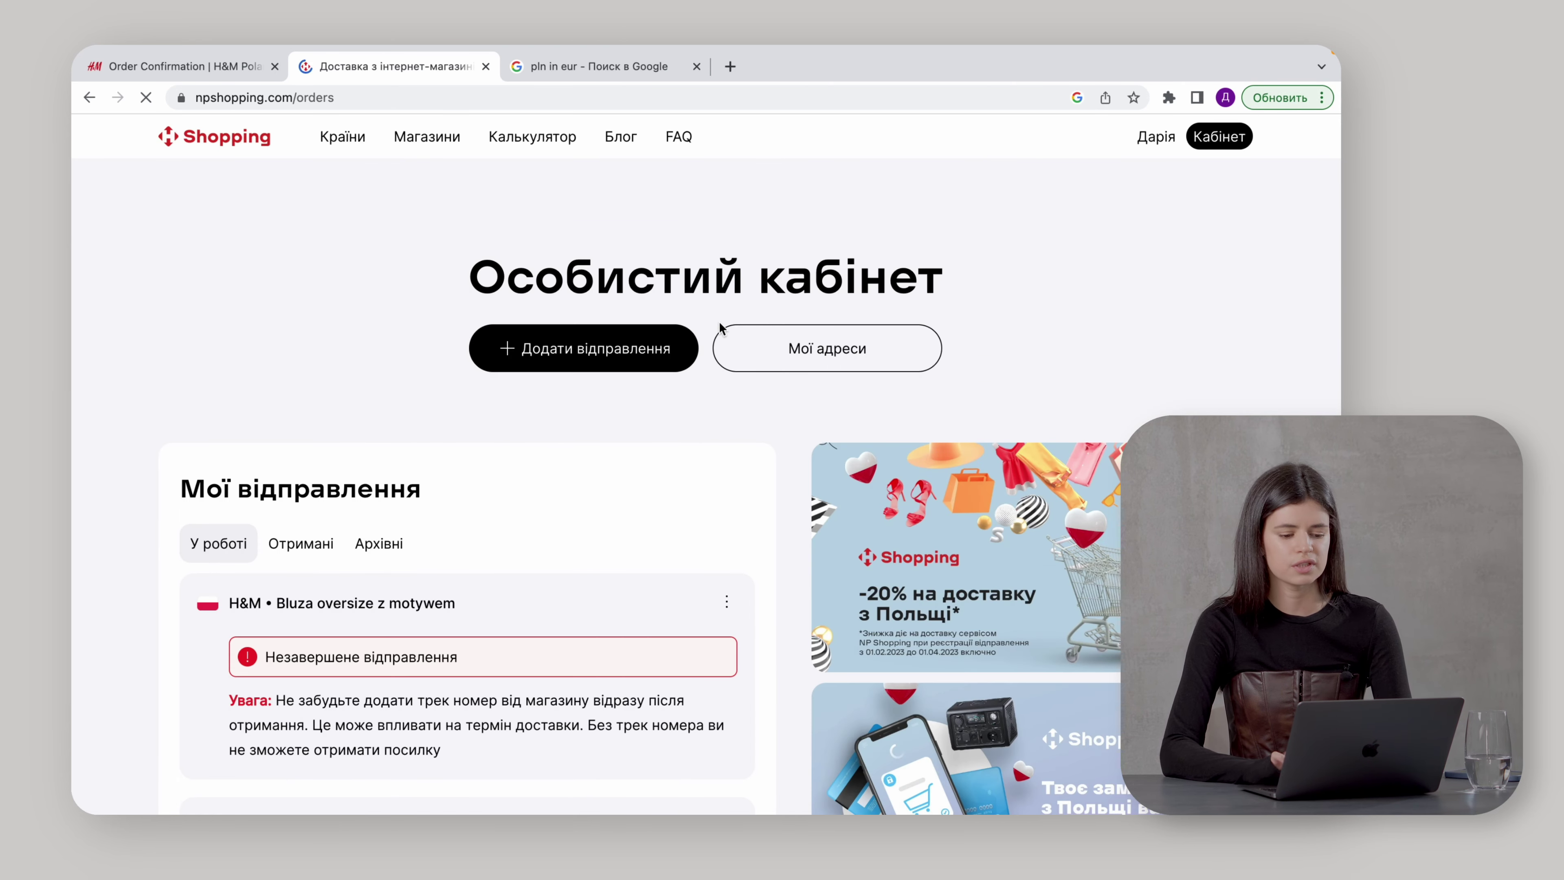
pyautogui.scroll(-5, 721, 329)
pyautogui.scroll(-3, 721, 329)
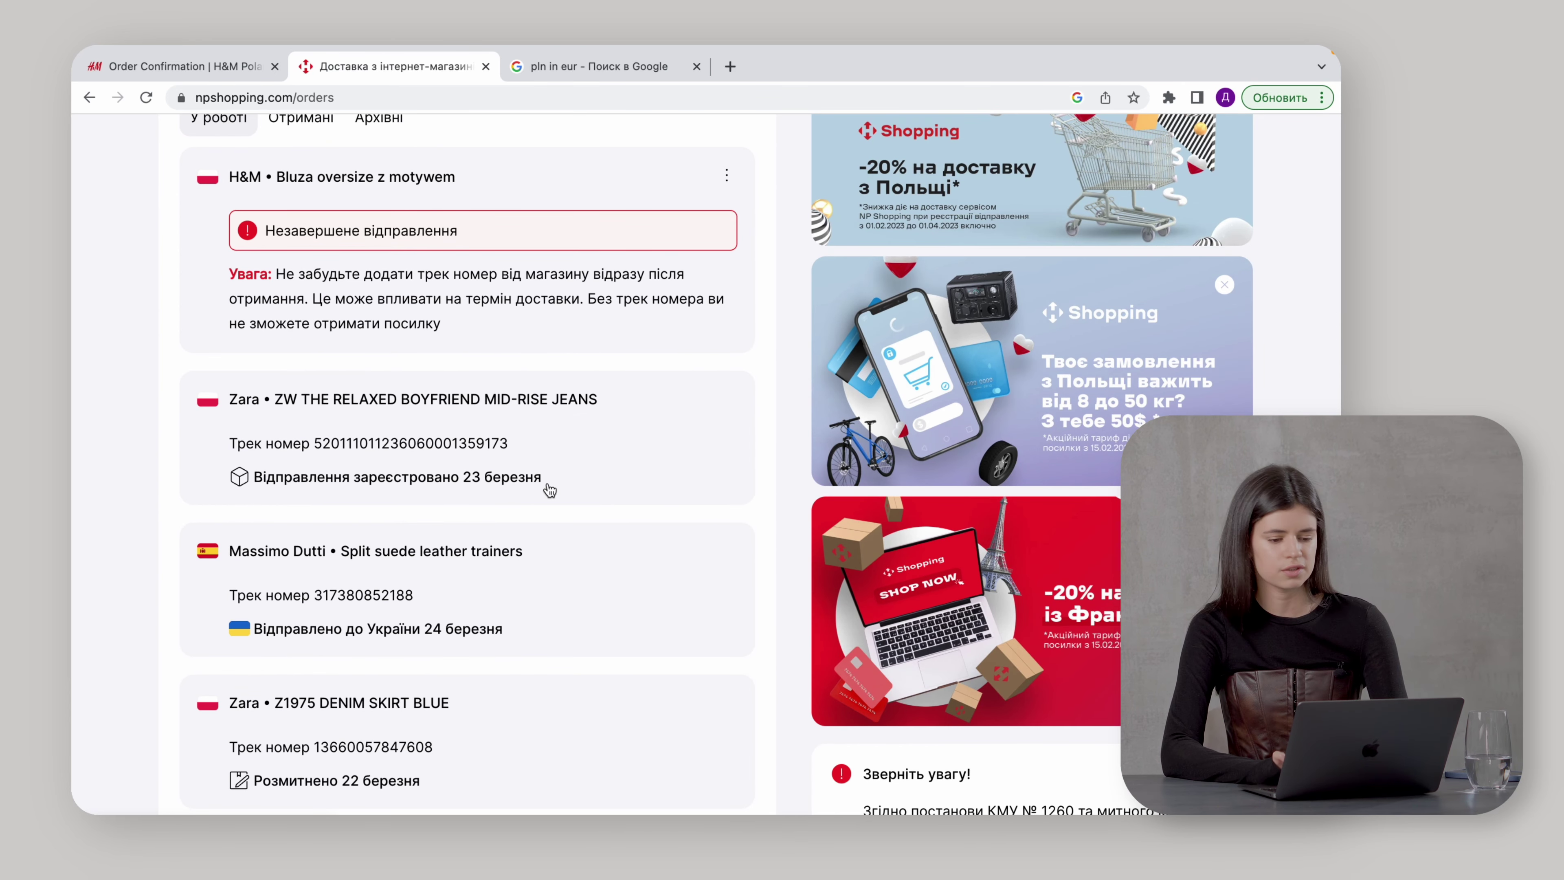
pyautogui.scroll(-2, 550, 491)
pyautogui.click(595, 303)
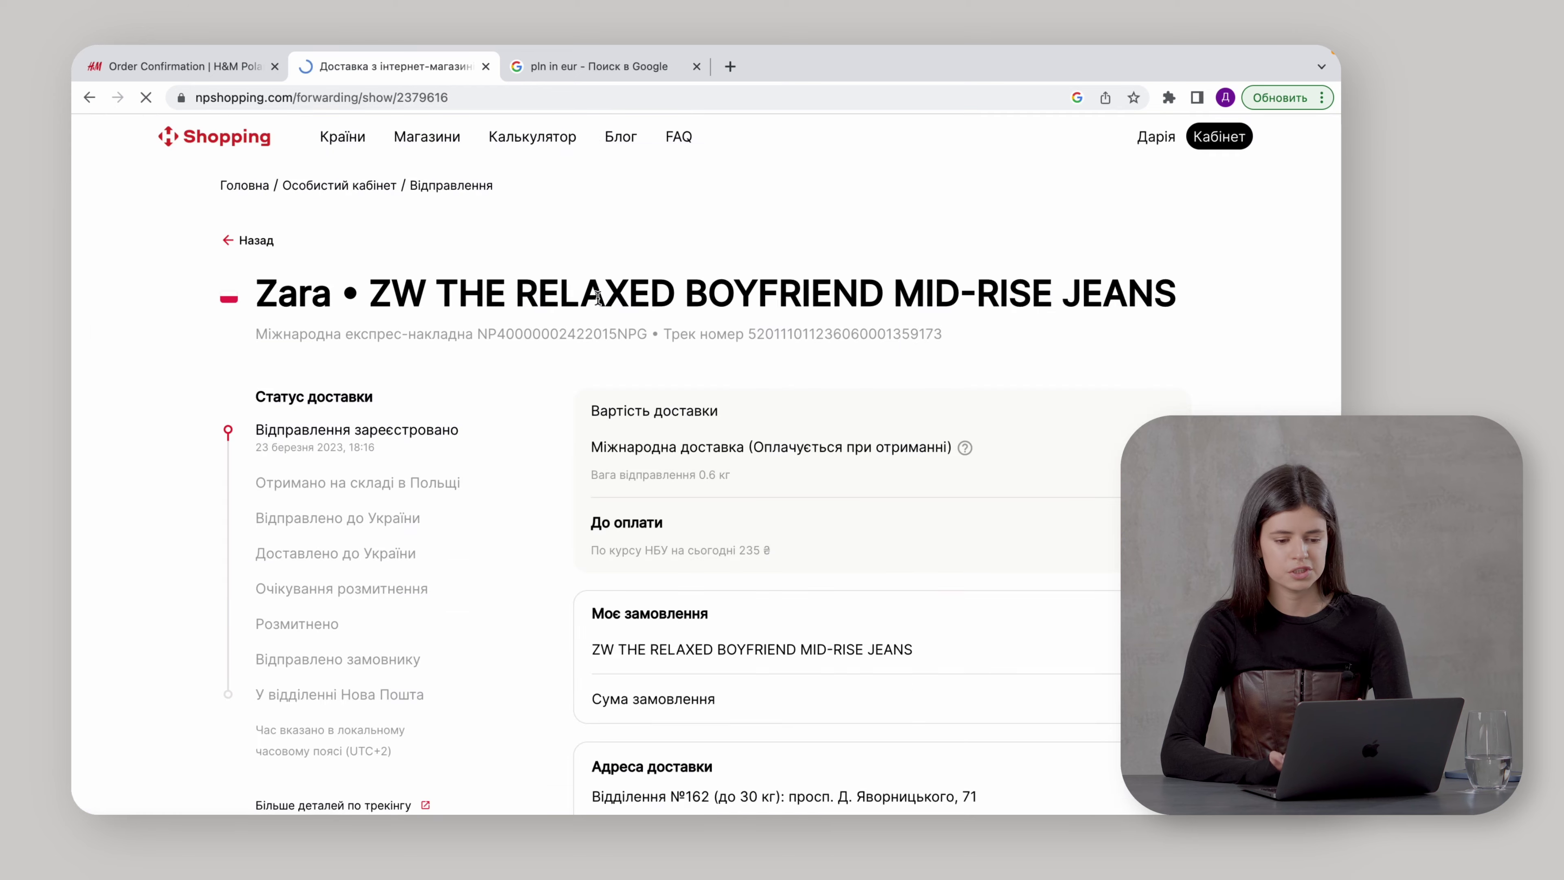
# Review the Zara jeans shipment details: 0.6 kg, 6,40 $ delivery, registered 23 March.
pyautogui.scroll(-1, 519, 552)
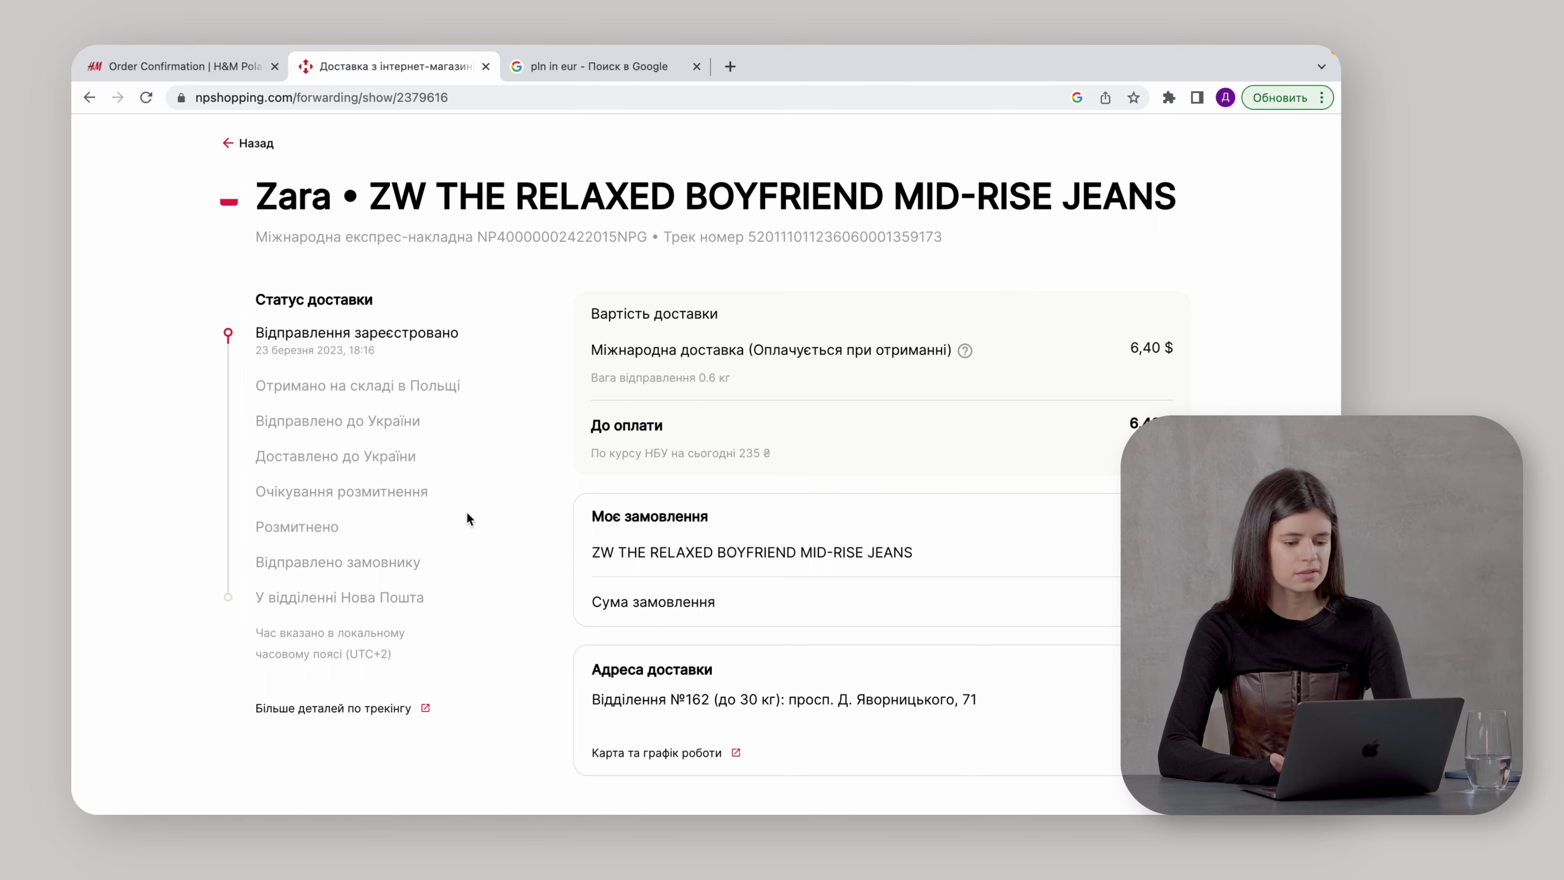
pyautogui.scroll(2, 466, 514)
pyautogui.scroll(-2, 468, 513)
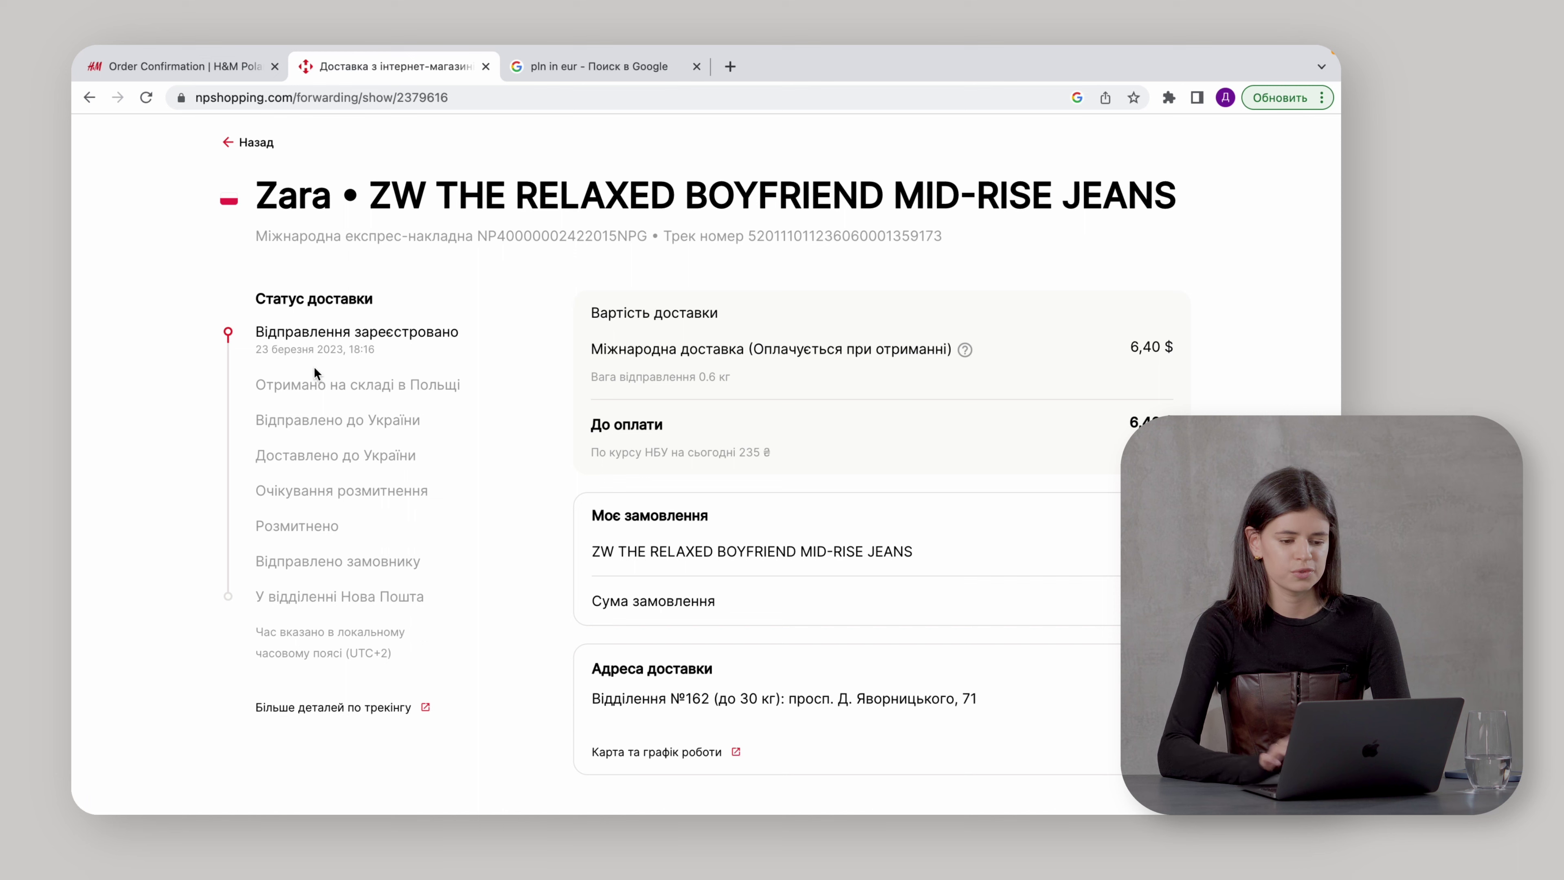
pyautogui.scroll(-1, 315, 367)
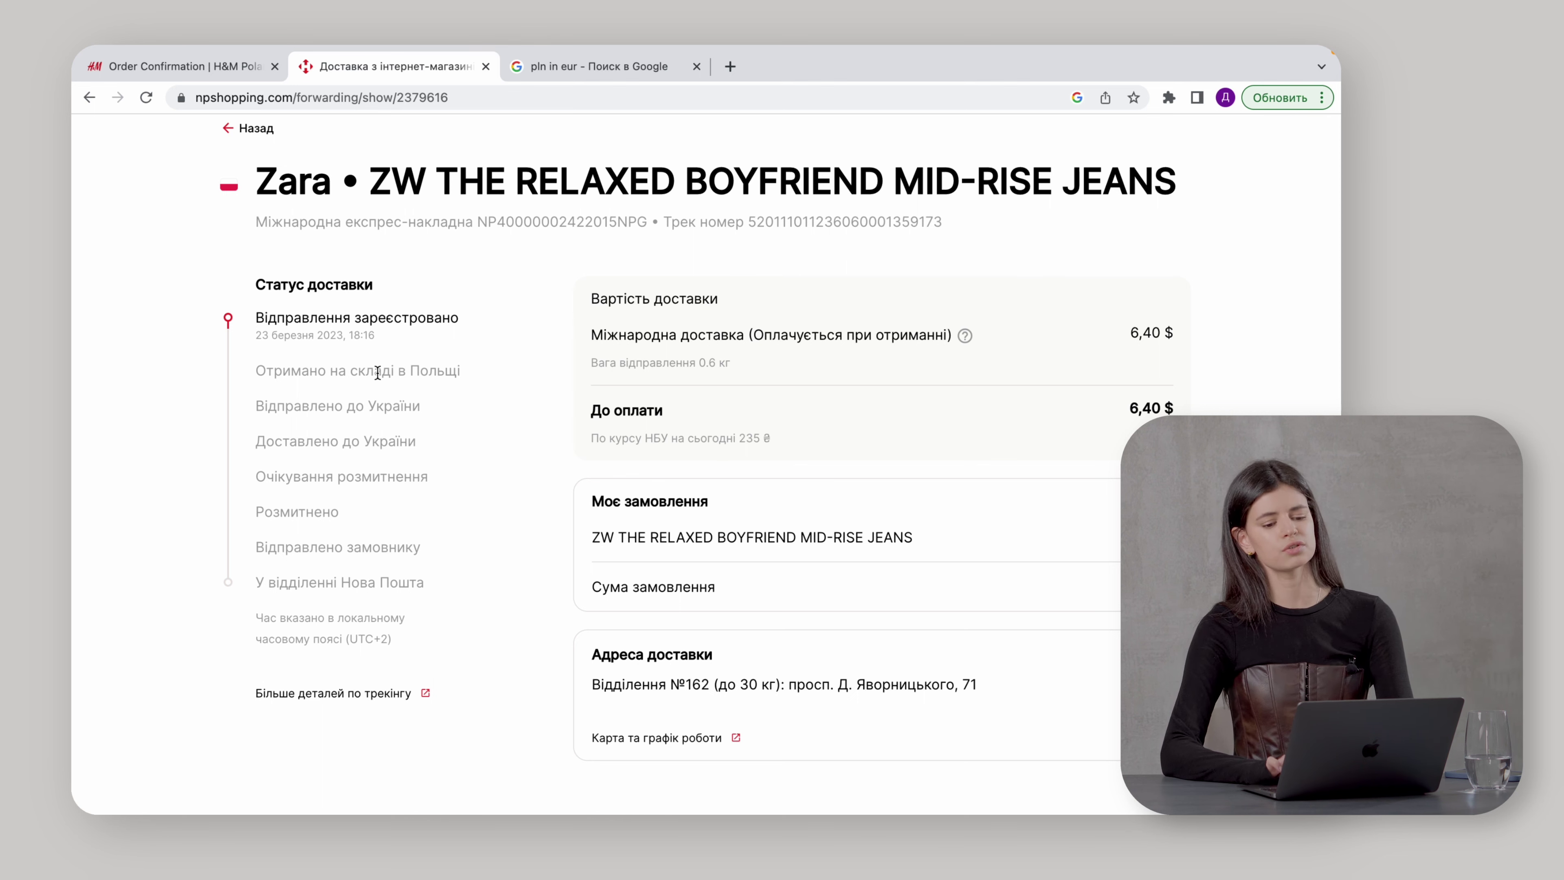
pyautogui.scroll(-1, 420, 388)
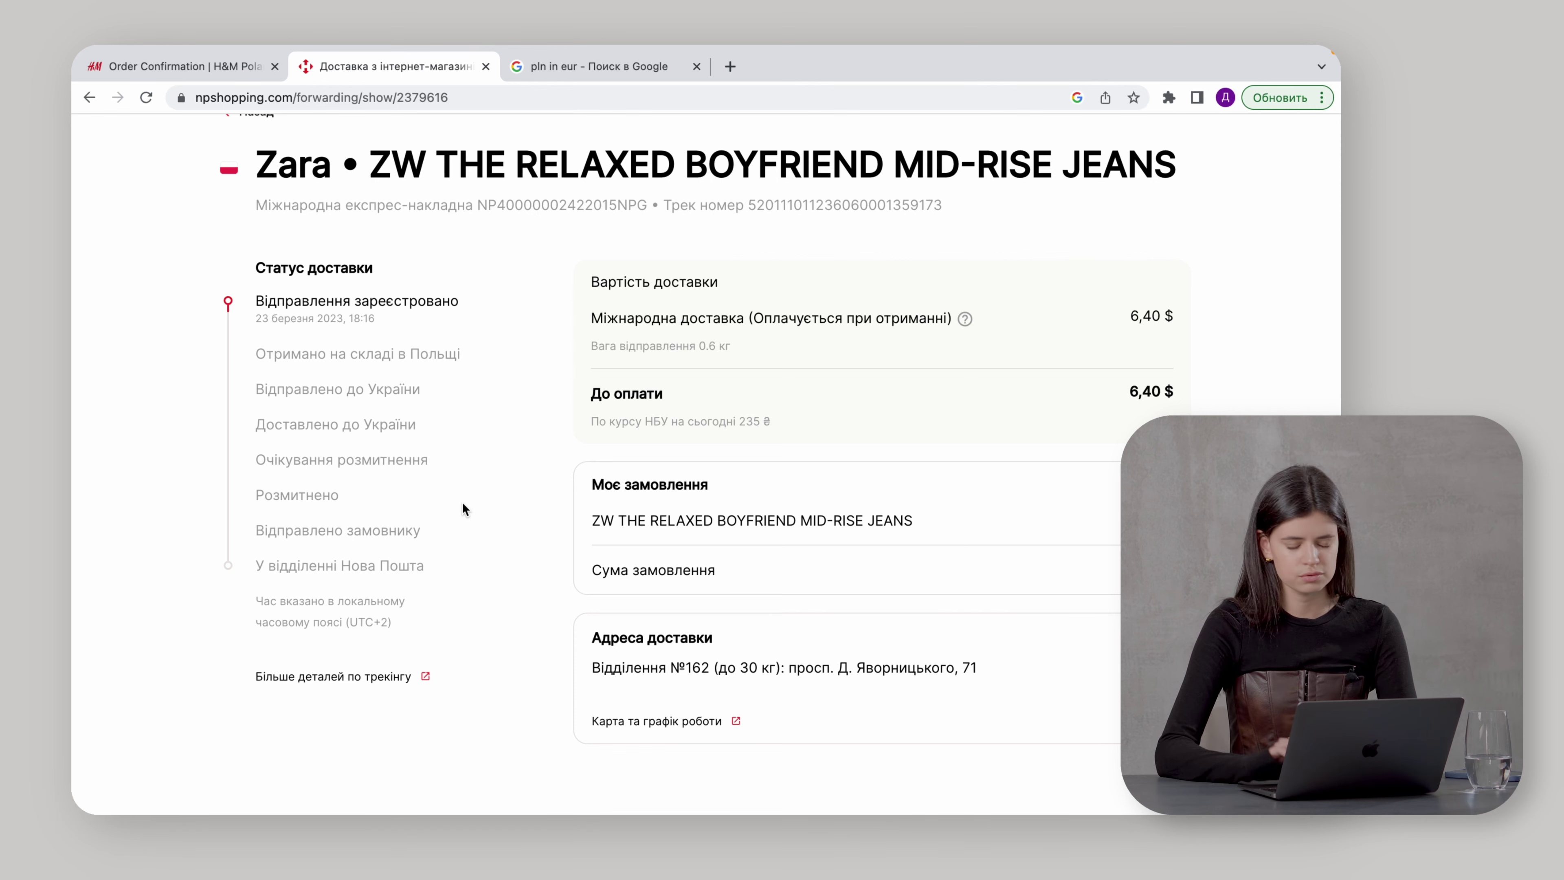
# Return to the shipments list and open the Massimo Dutti Split suede leather trainers shipment.
pyautogui.click(91, 97)
pyautogui.scroll(-5, 444, 708)
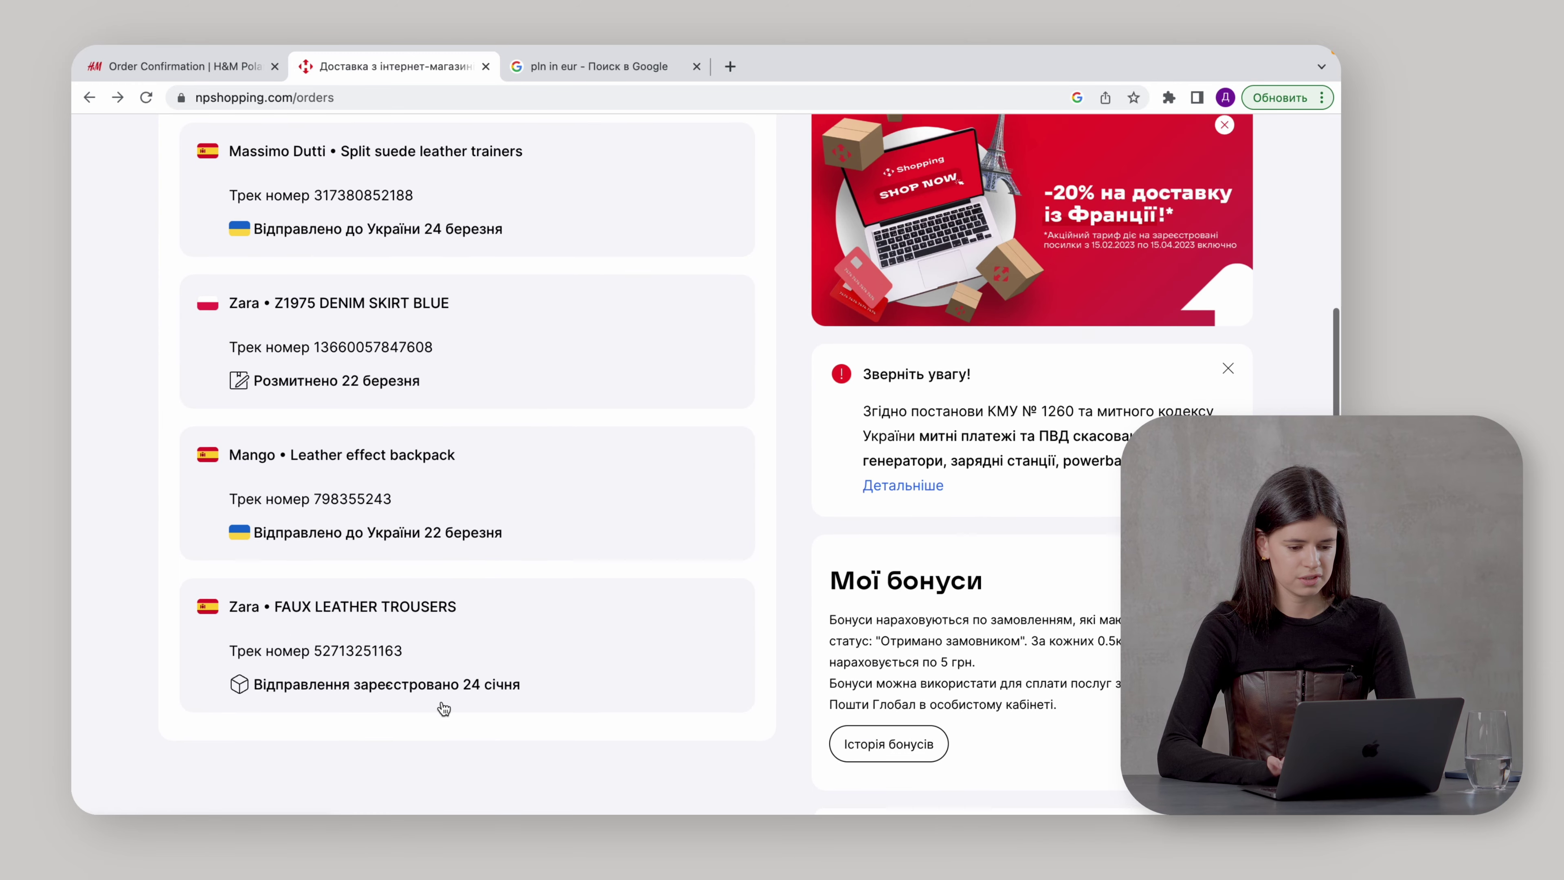
pyautogui.scroll(4, 443, 708)
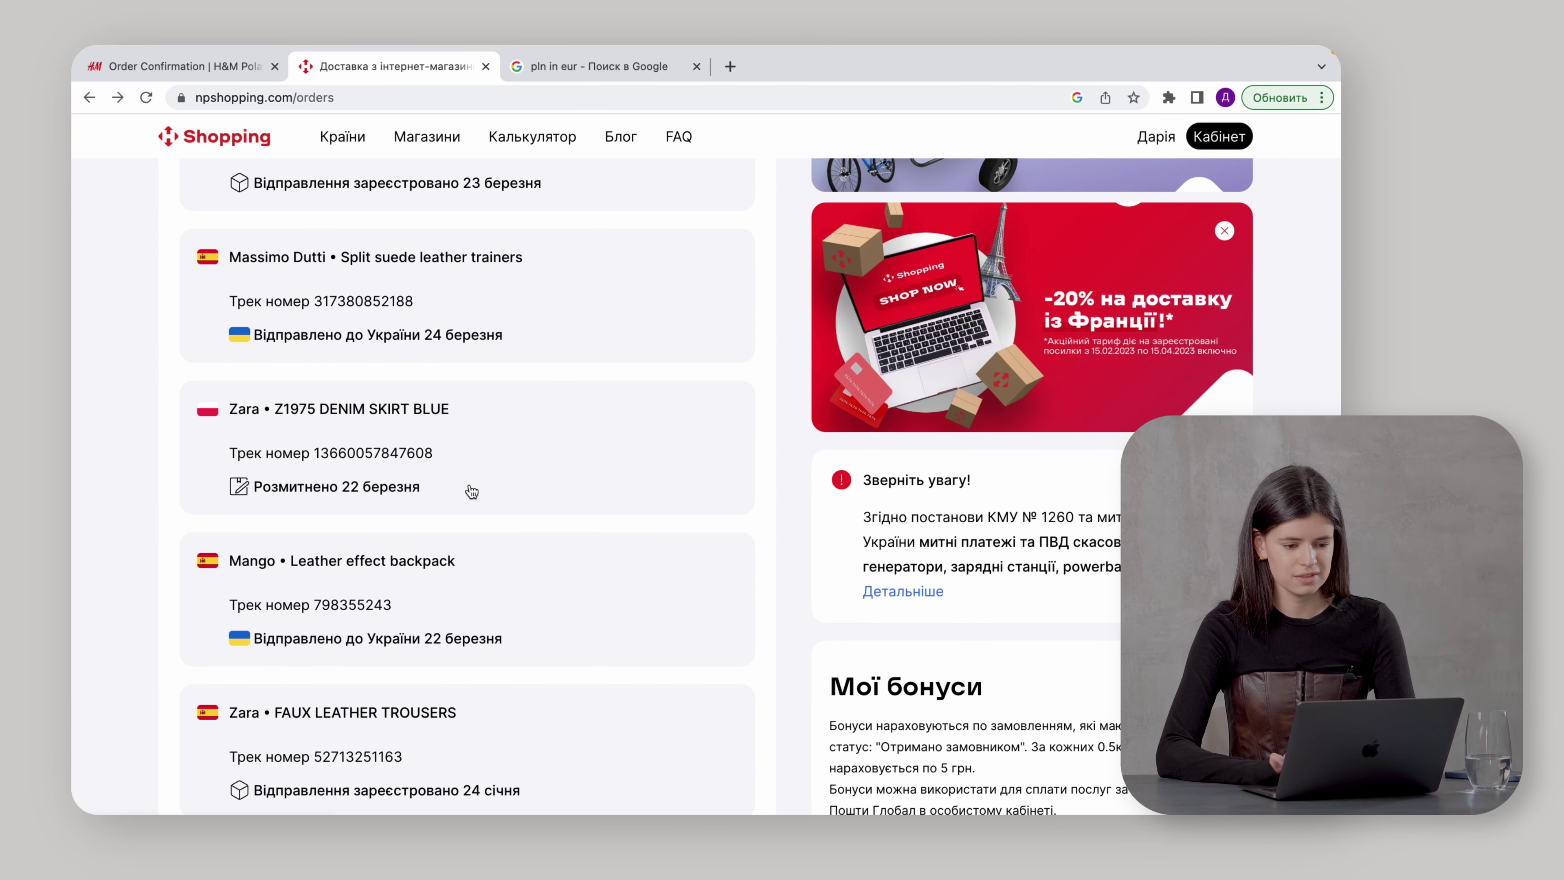
pyautogui.click(560, 301)
pyautogui.scroll(-3, 455, 401)
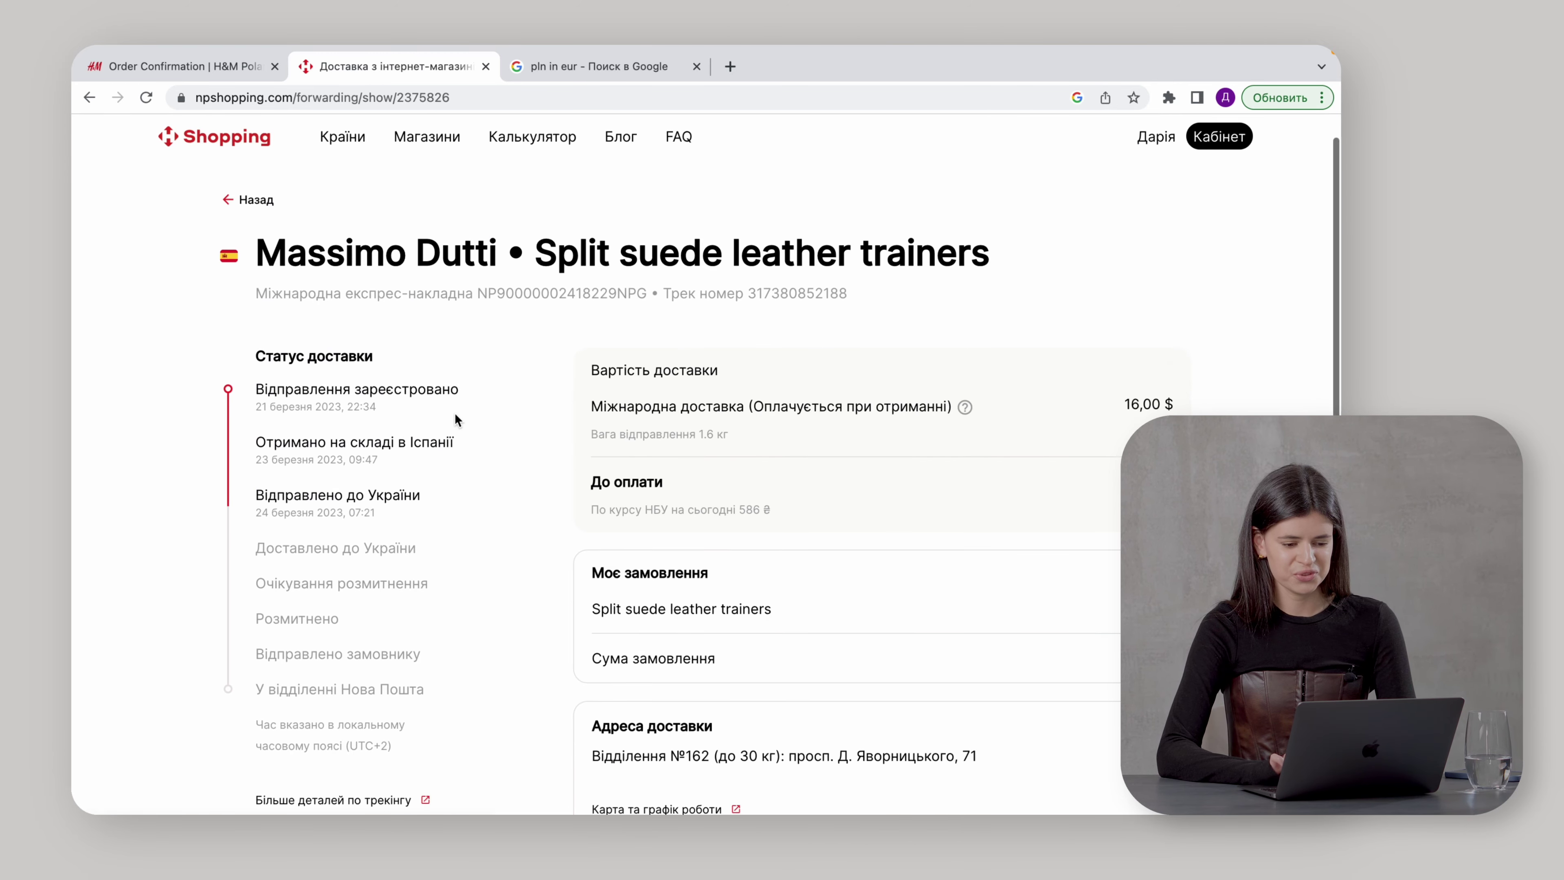